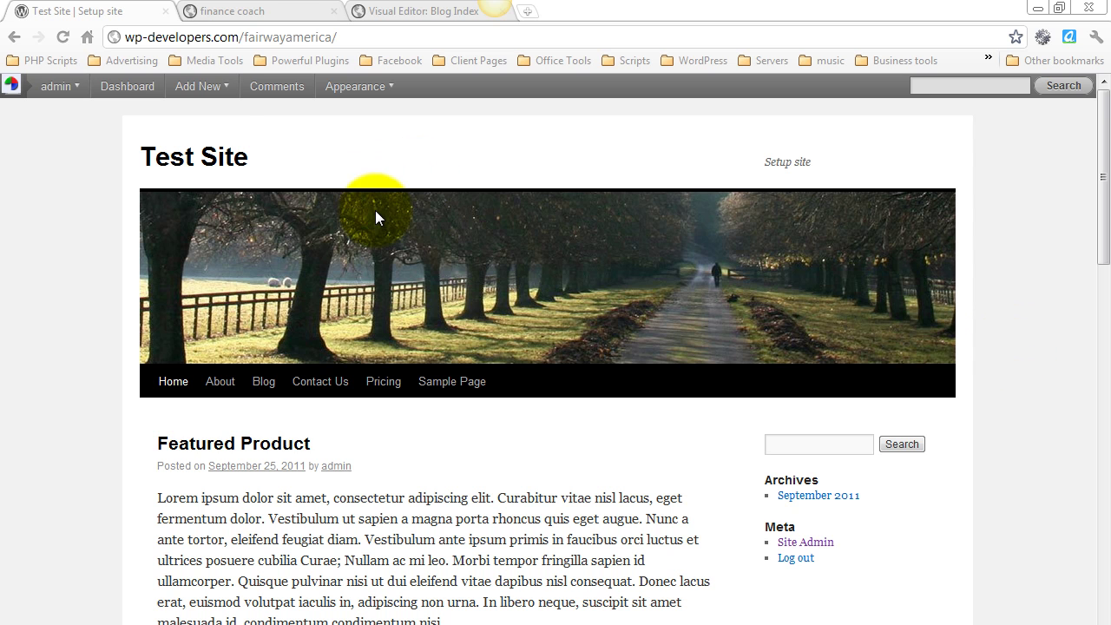
Step: Open the Test Site front end in a separate browser tab and look over its home page down to the footer
mouse_move(369, 95)
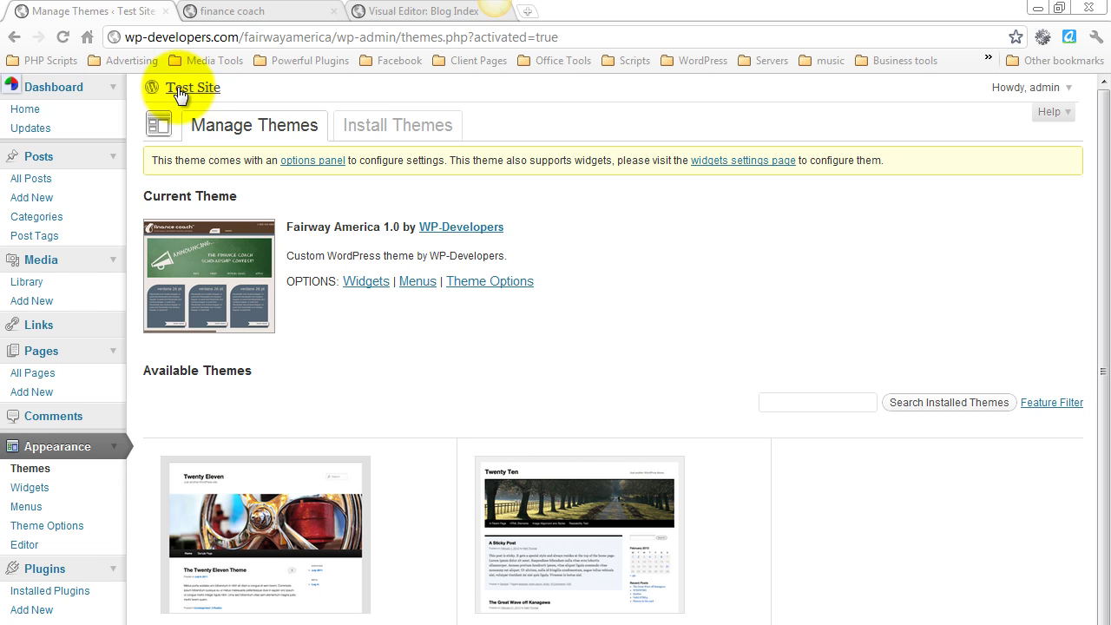
right_click(179, 91)
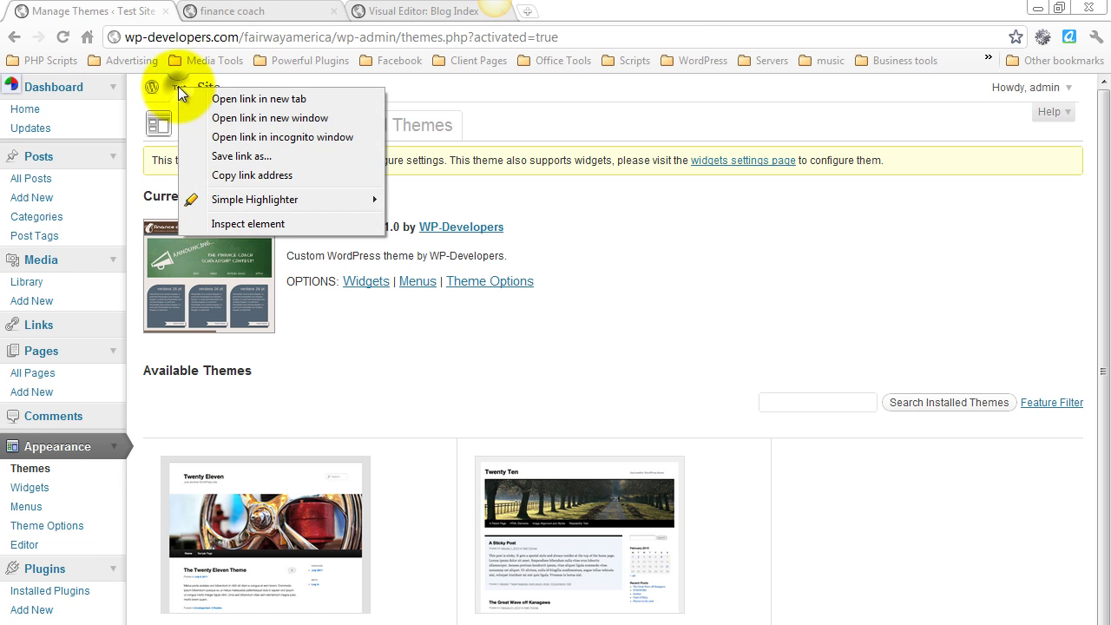
click(232, 99)
click(202, 8)
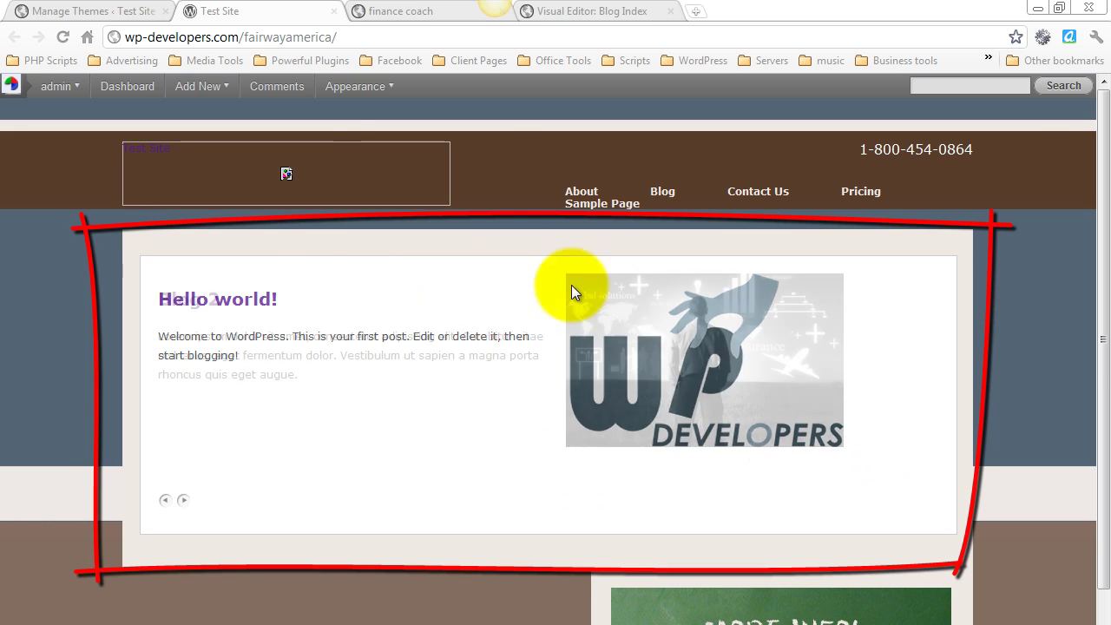
click(119, 9)
scroll(281, 199, down, 5)
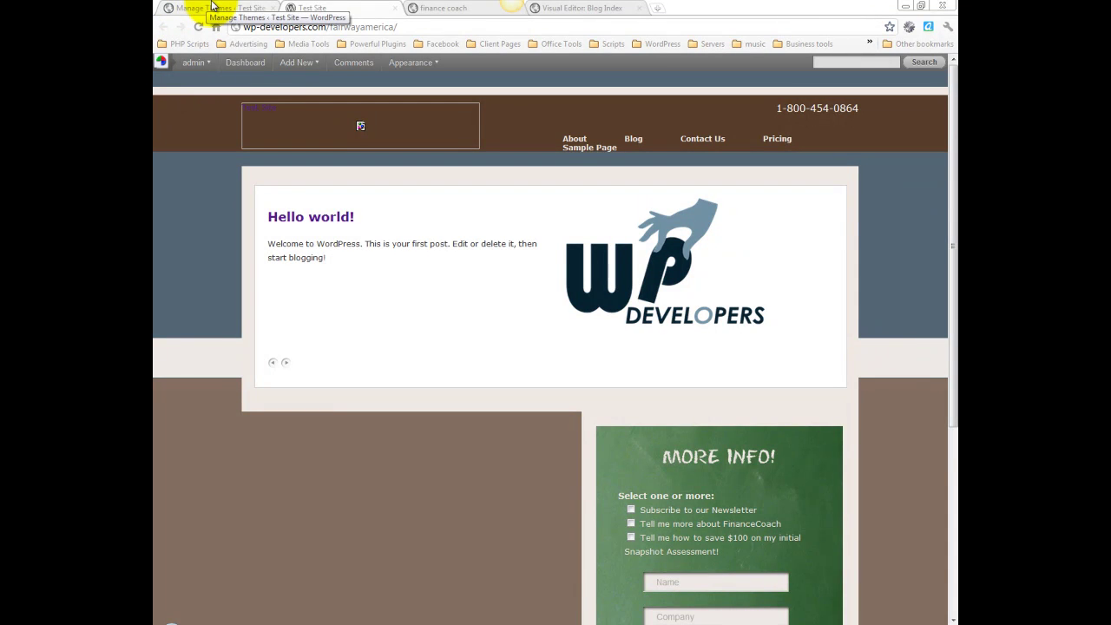
scroll(727, 445, down, 2)
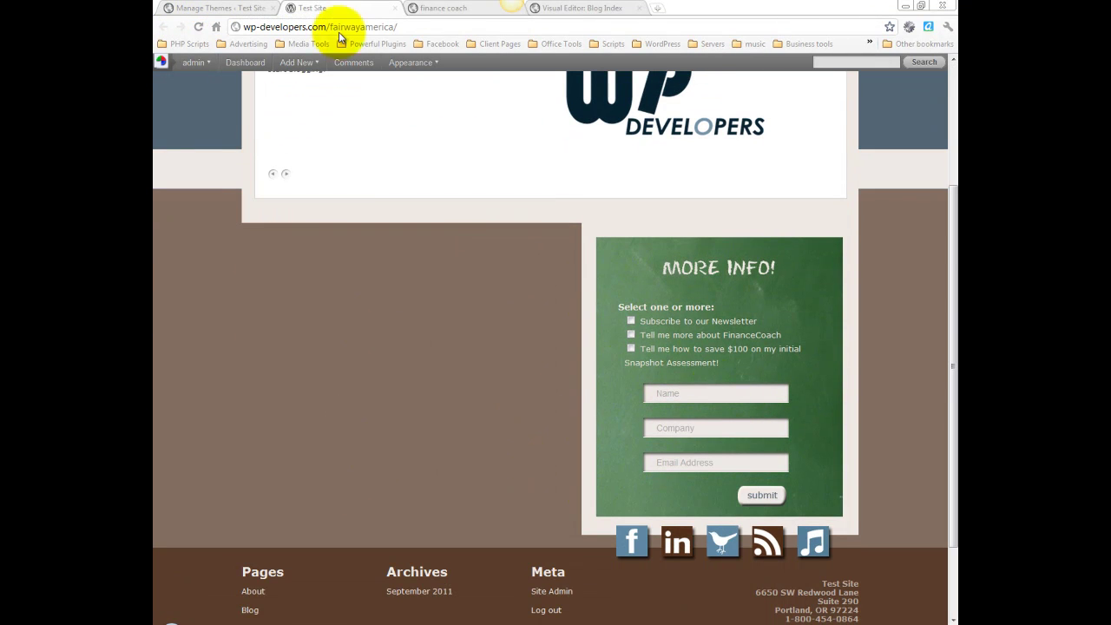
scroll(554, 378, up, 2)
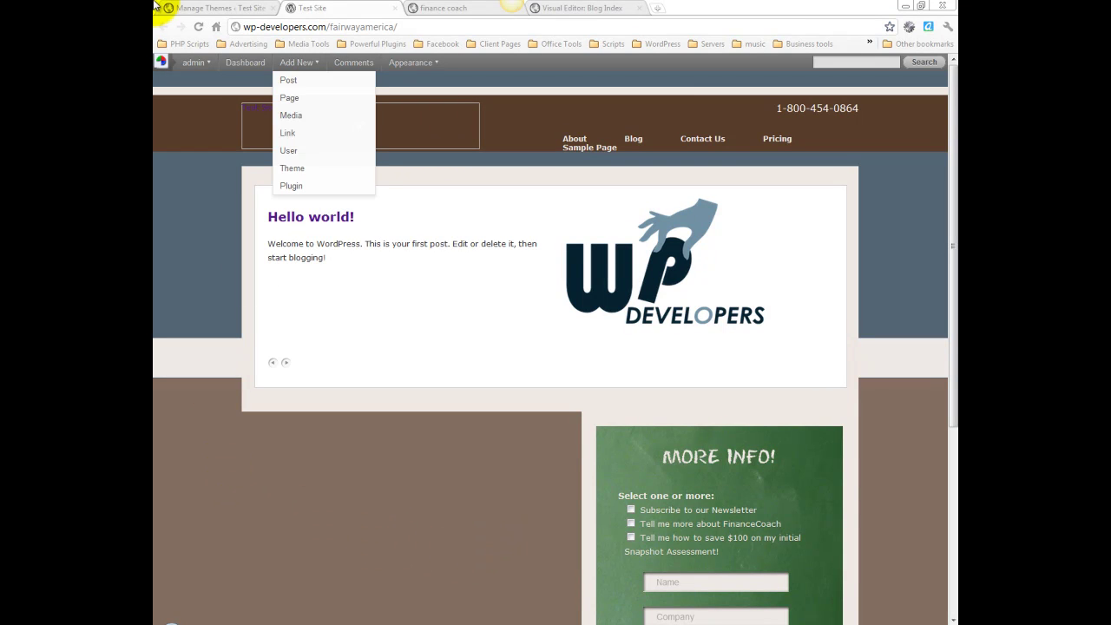
Step: In the theme options, upload logo.jpg from the Fairway America project's html/images folder as the custom logo
click(193, 7)
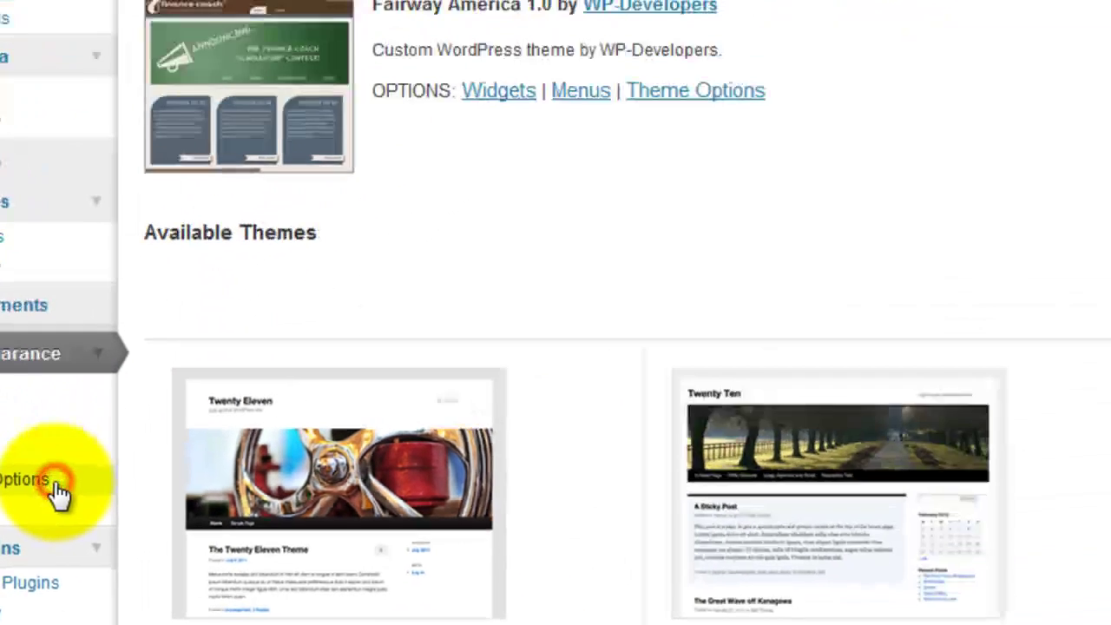
click(178, 365)
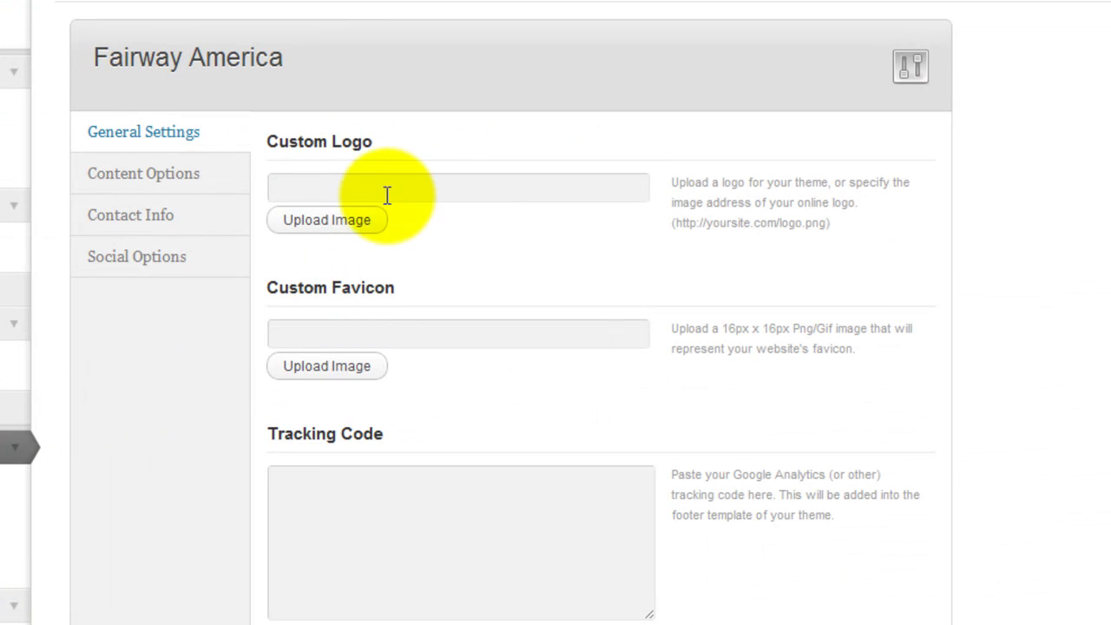
click(362, 219)
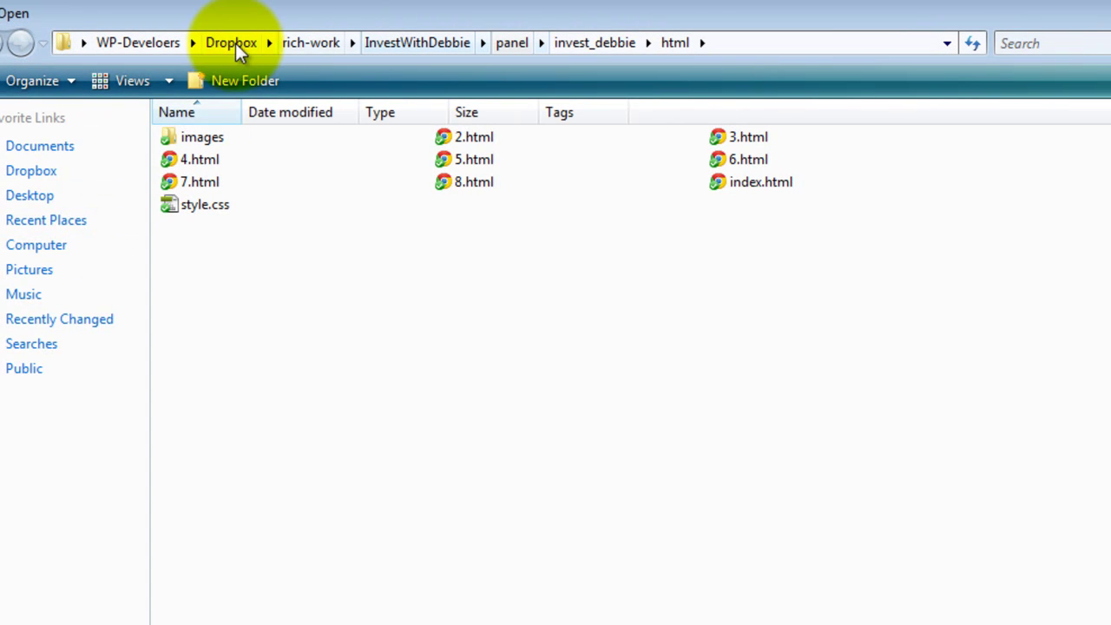
click(311, 46)
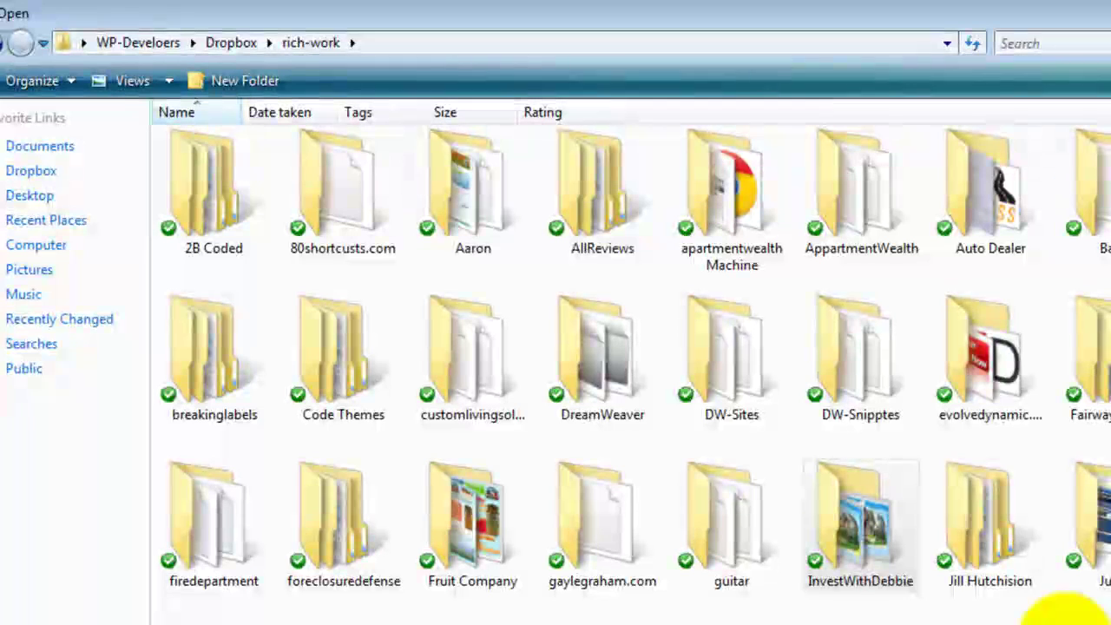
double_click(1090, 356)
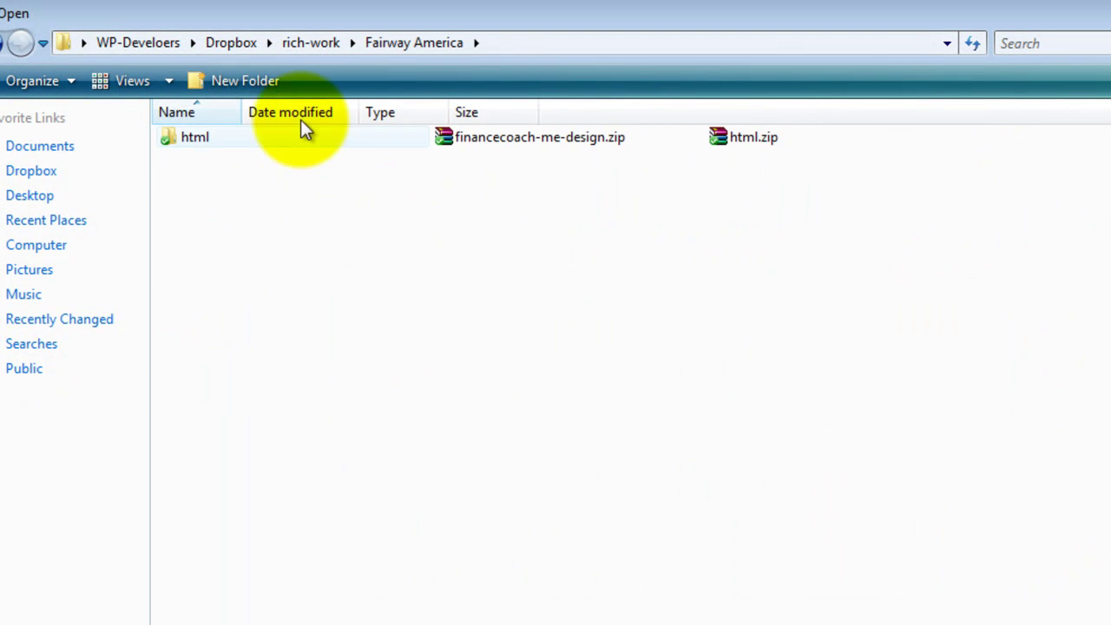
double_click(220, 139)
double_click(464, 143)
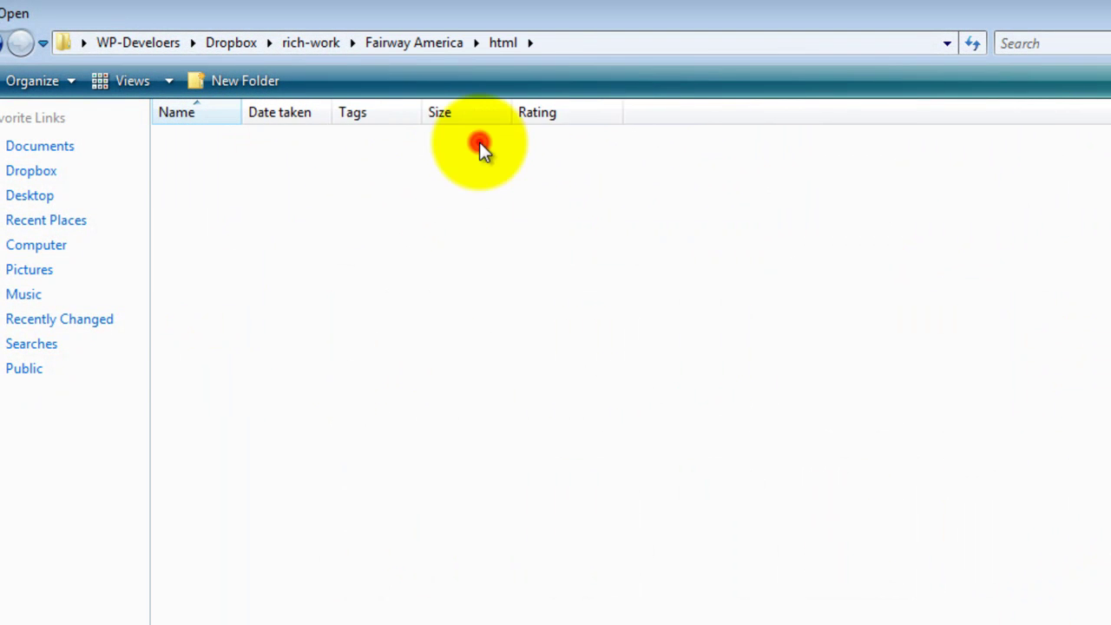
scroll(956, 596, down, 10)
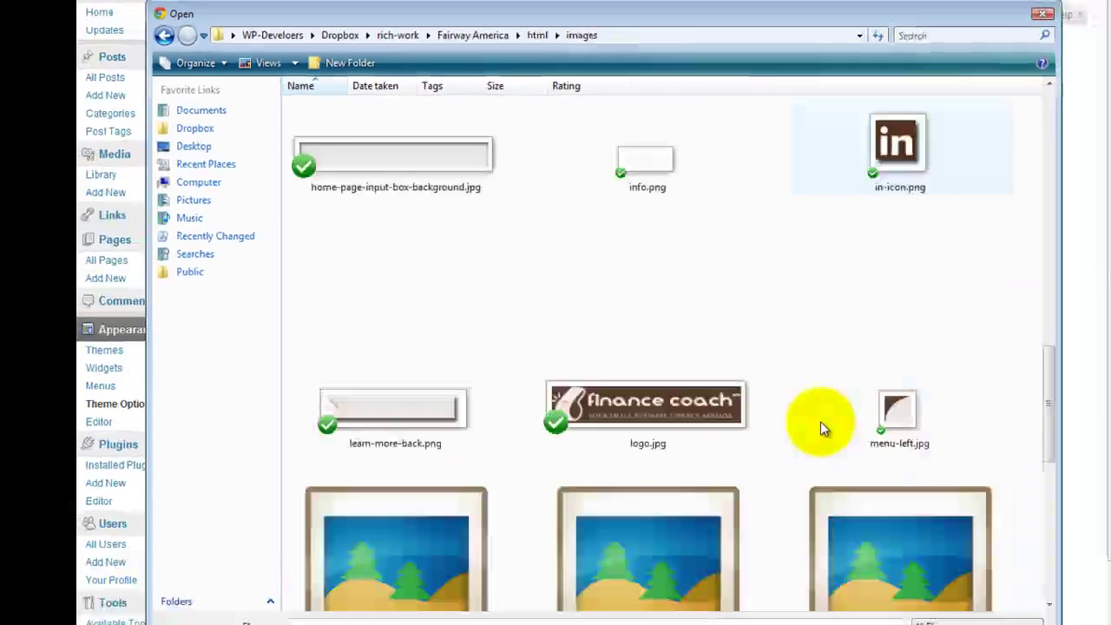
scroll(805, 388, down, 3)
scroll(805, 389, up, 3)
double_click(647, 406)
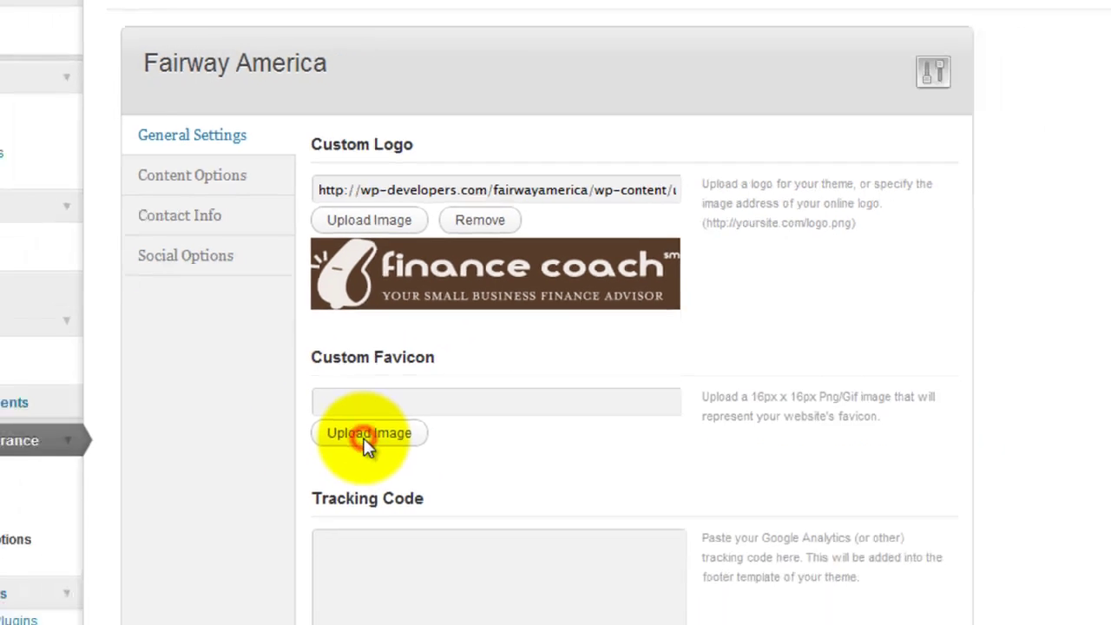
Step: Upload fav.png from the Desktop as the custom favicon and save all theme option changes
click(334, 518)
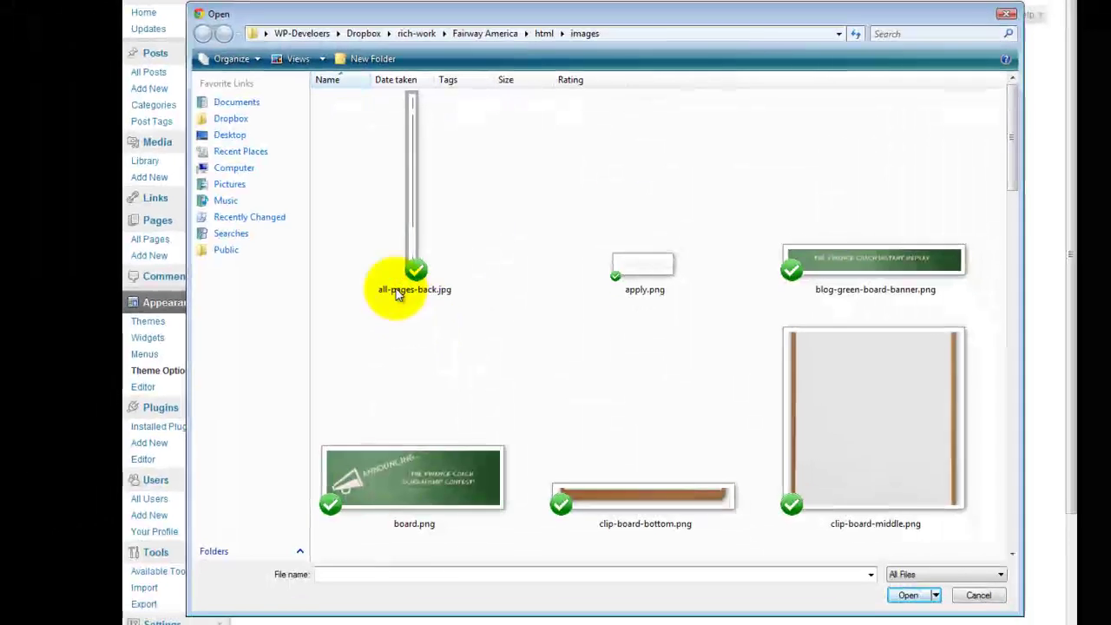
click(231, 135)
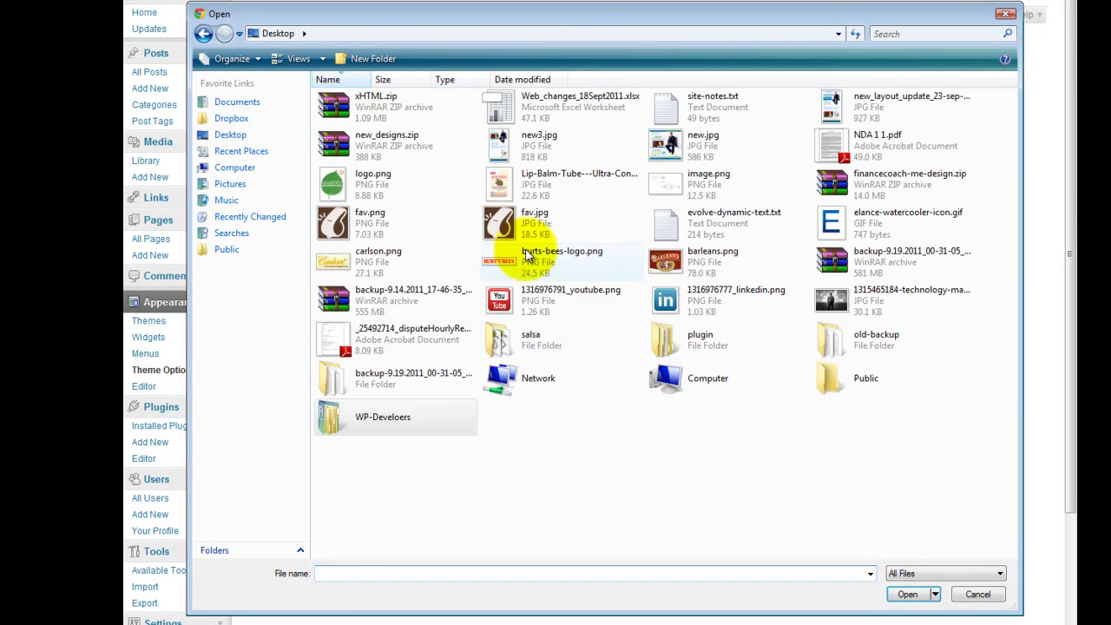
double_click(374, 224)
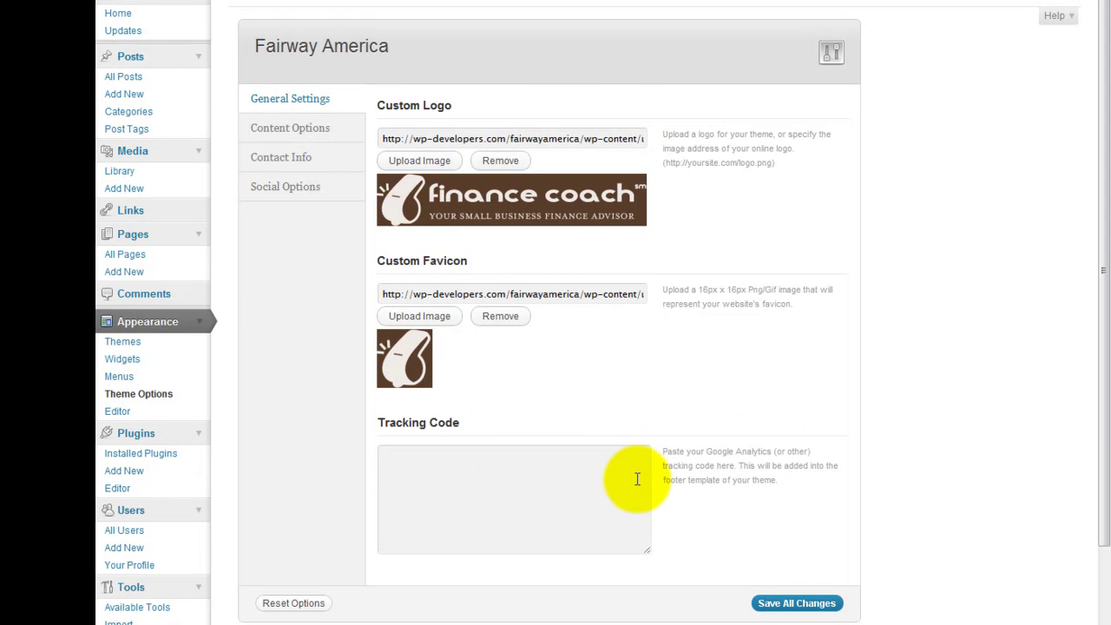
click(638, 478)
click(739, 434)
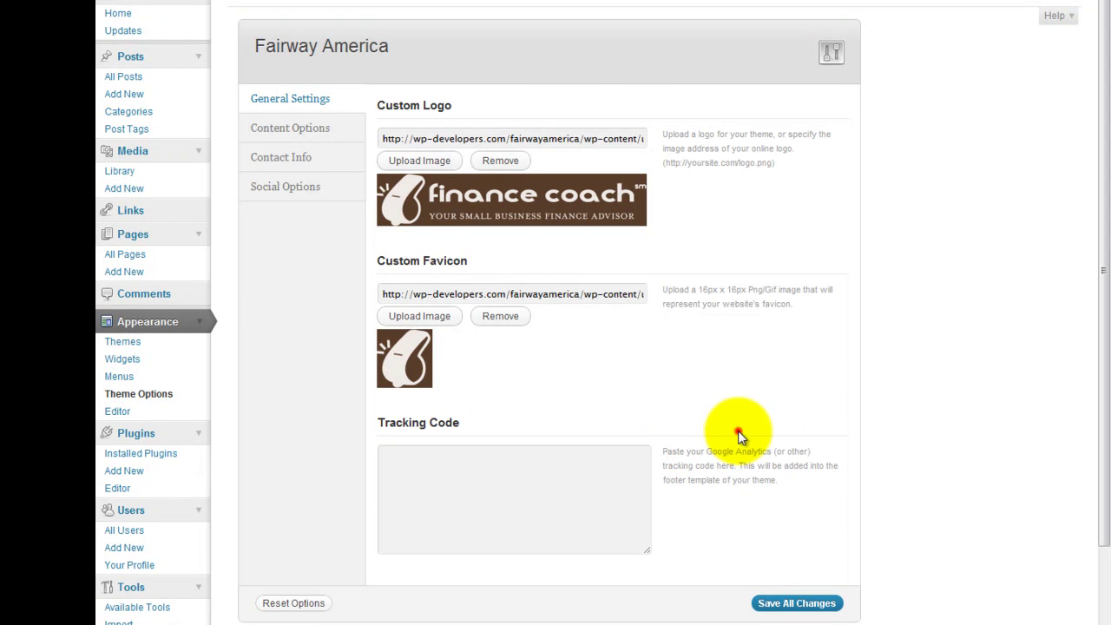
click(797, 605)
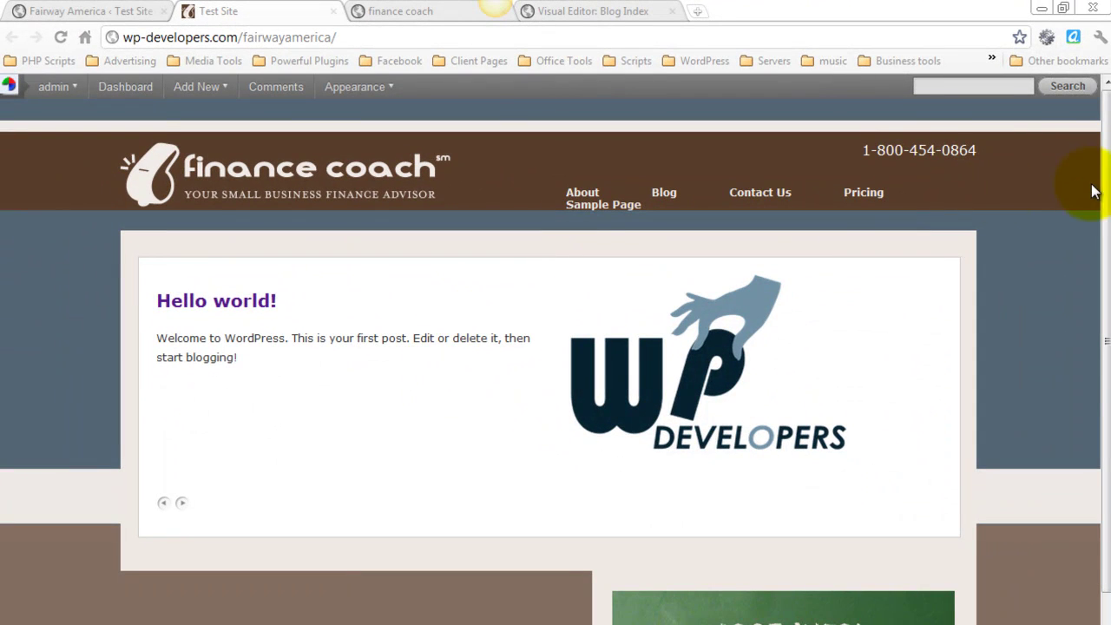
Step: Review the phone number and address fields in the theme's Contact Info options and compare them with the home page footer
click(56, 11)
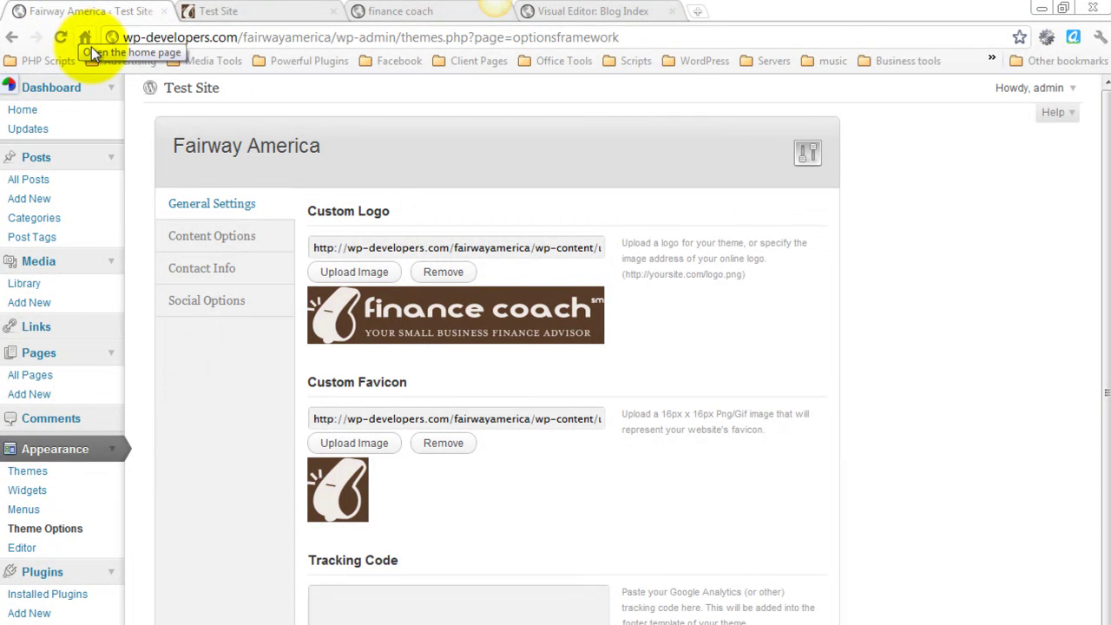
click(252, 276)
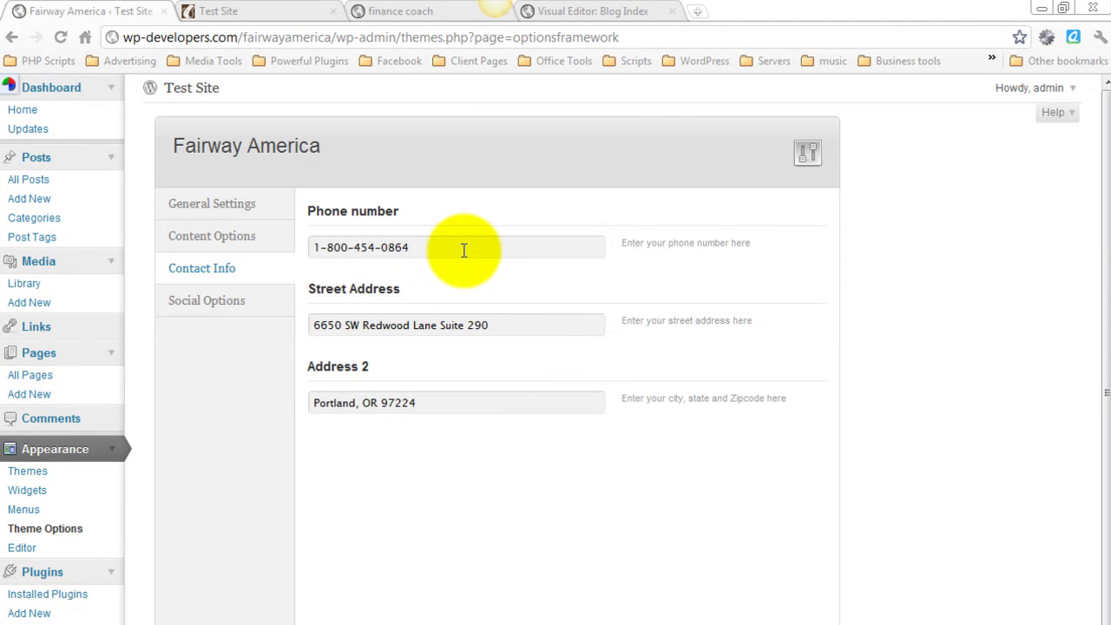
click(453, 240)
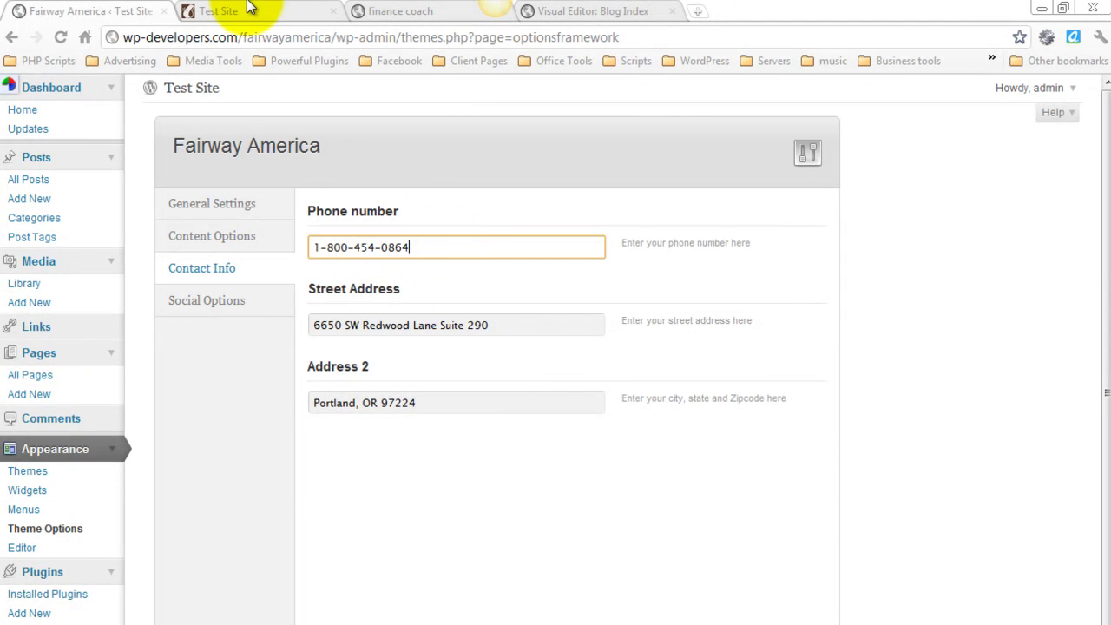
click(278, 10)
scroll(544, 280, down, 10)
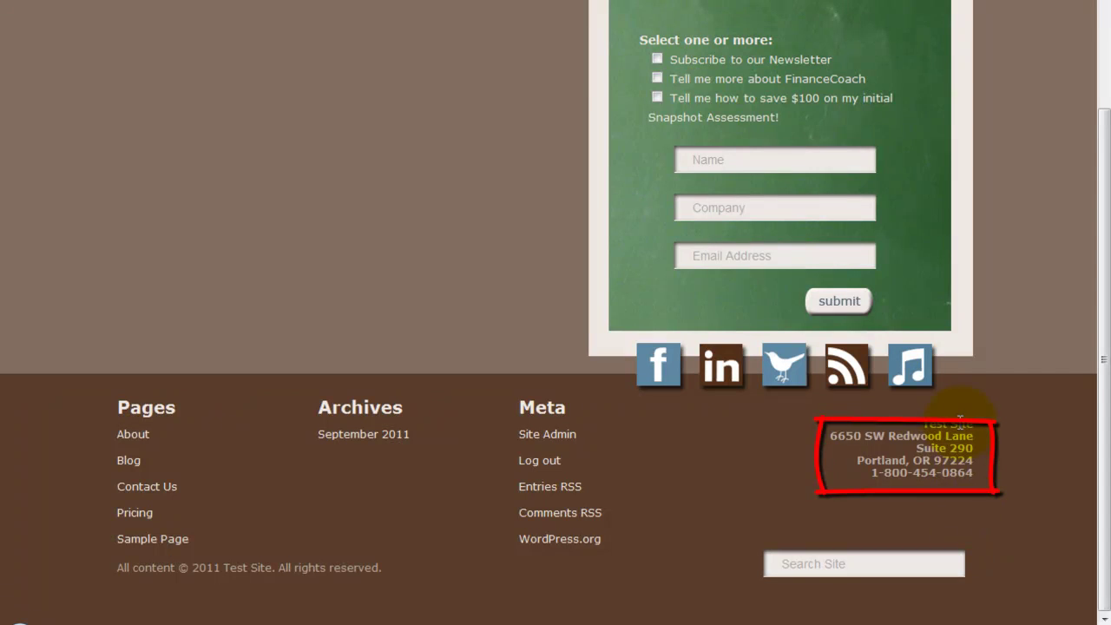
scroll(244, 25, up, 5)
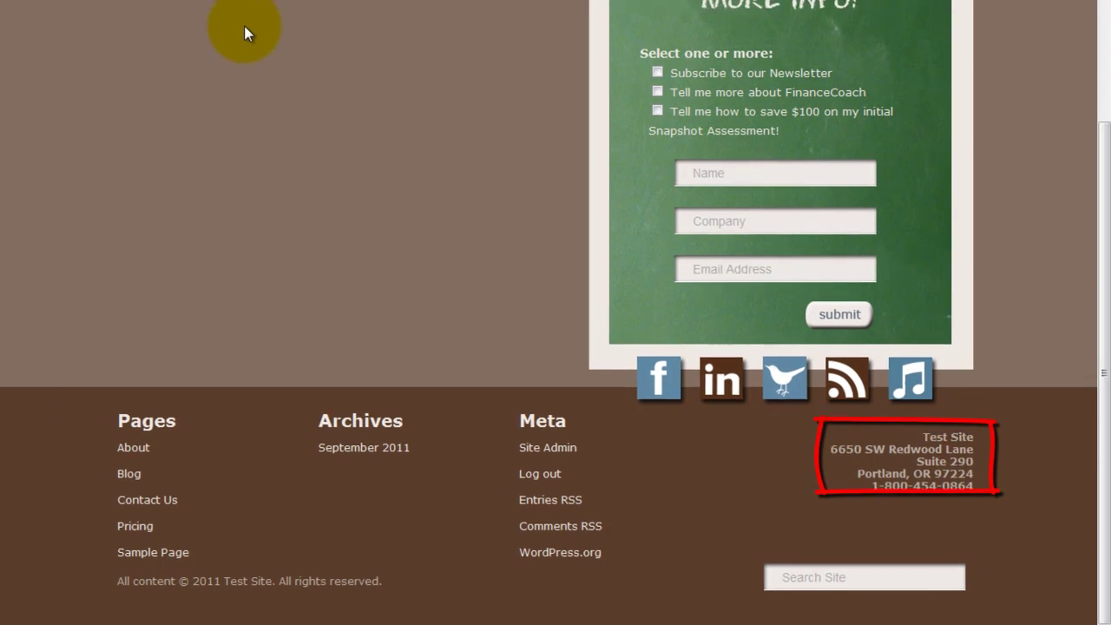
click(96, 11)
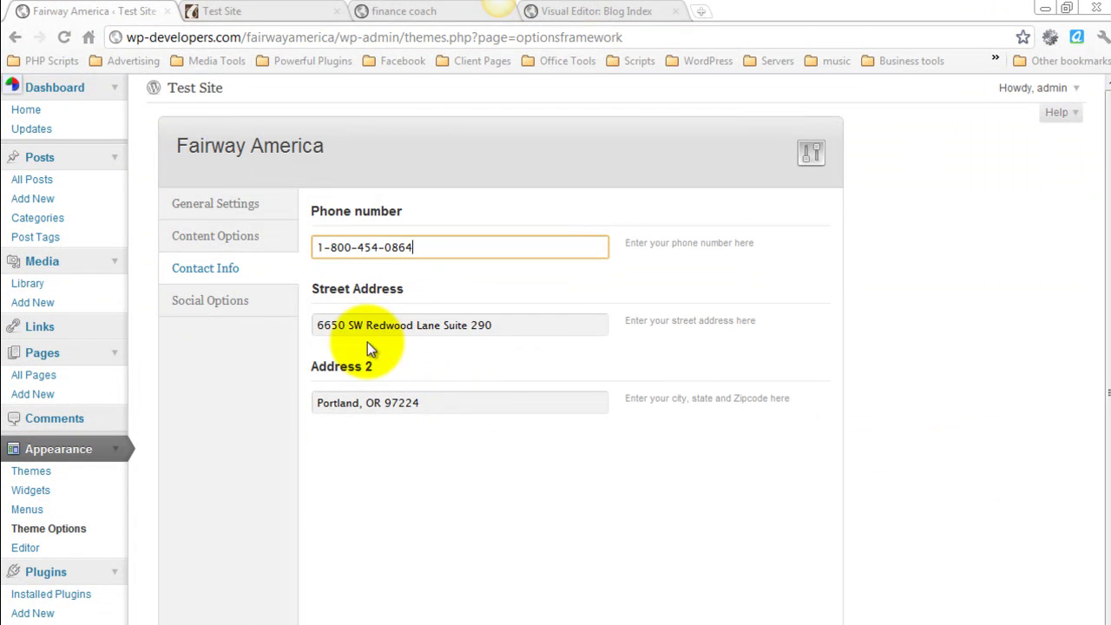
Step: Check the navigation links in the home page header, and open the list of all pages in the admin area
key(ctrl+Tab)
scroll(396, 383, up, 5)
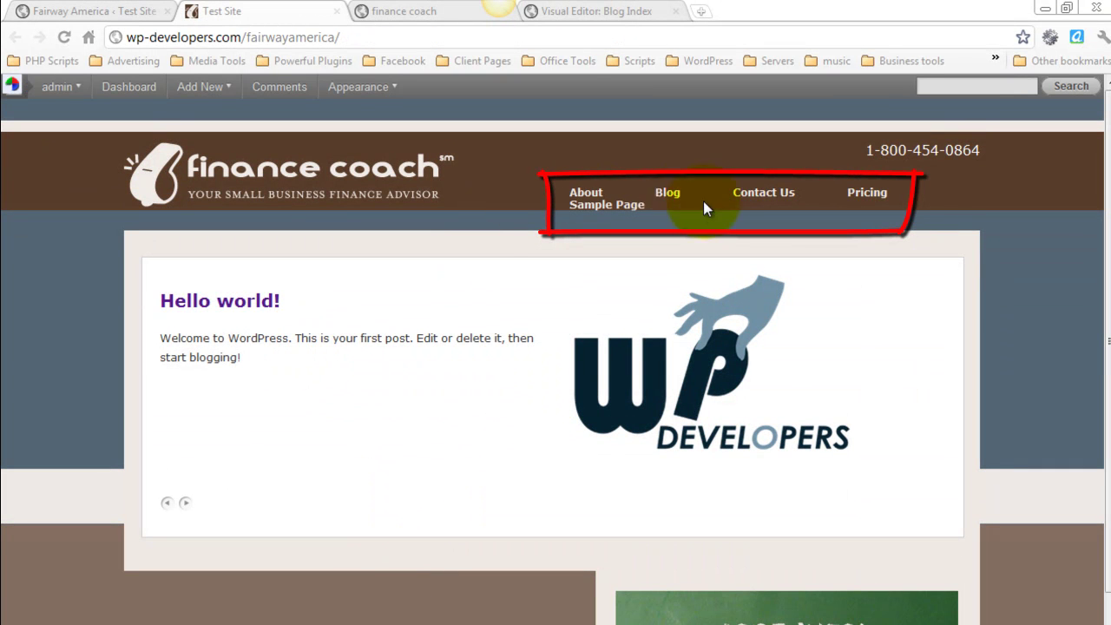
click(98, 10)
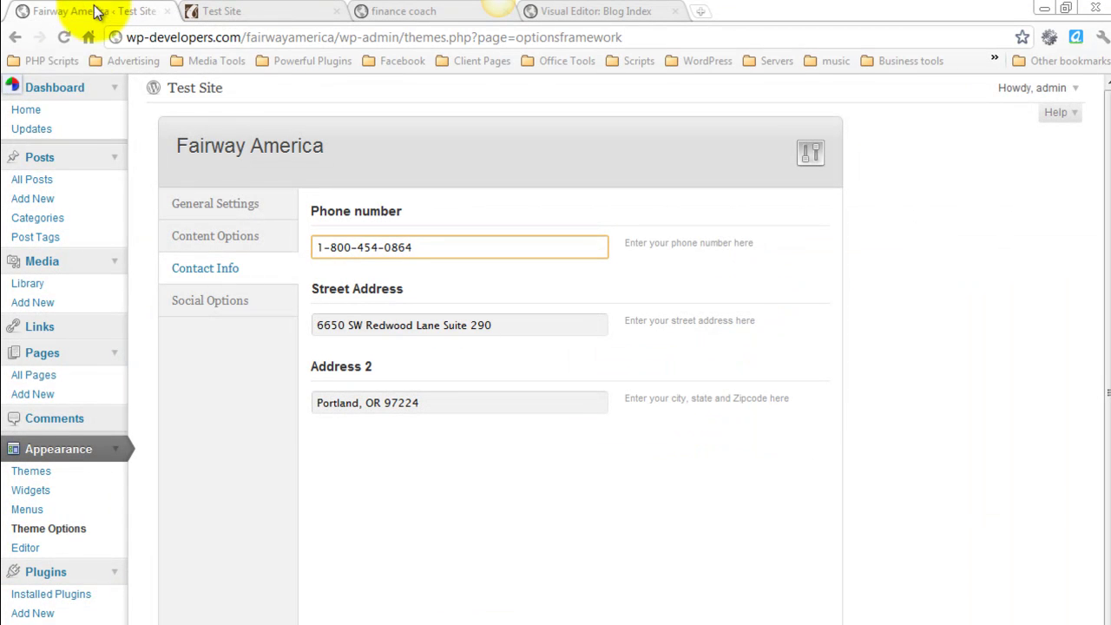
click(48, 379)
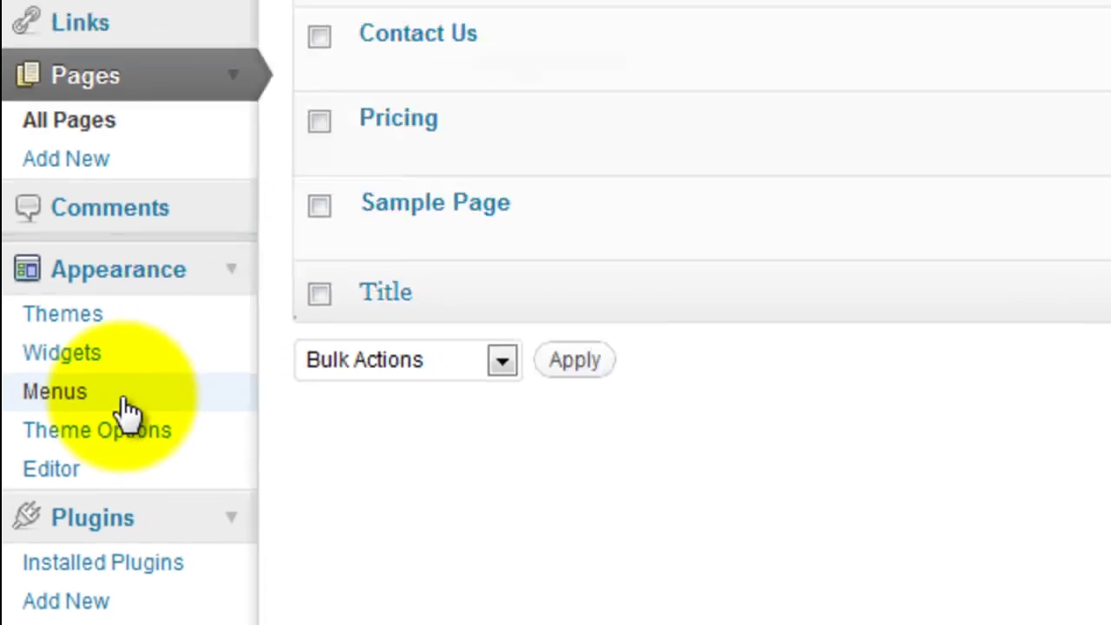
Step: Create a custom navigation menu named "Primary Menu"
click(169, 306)
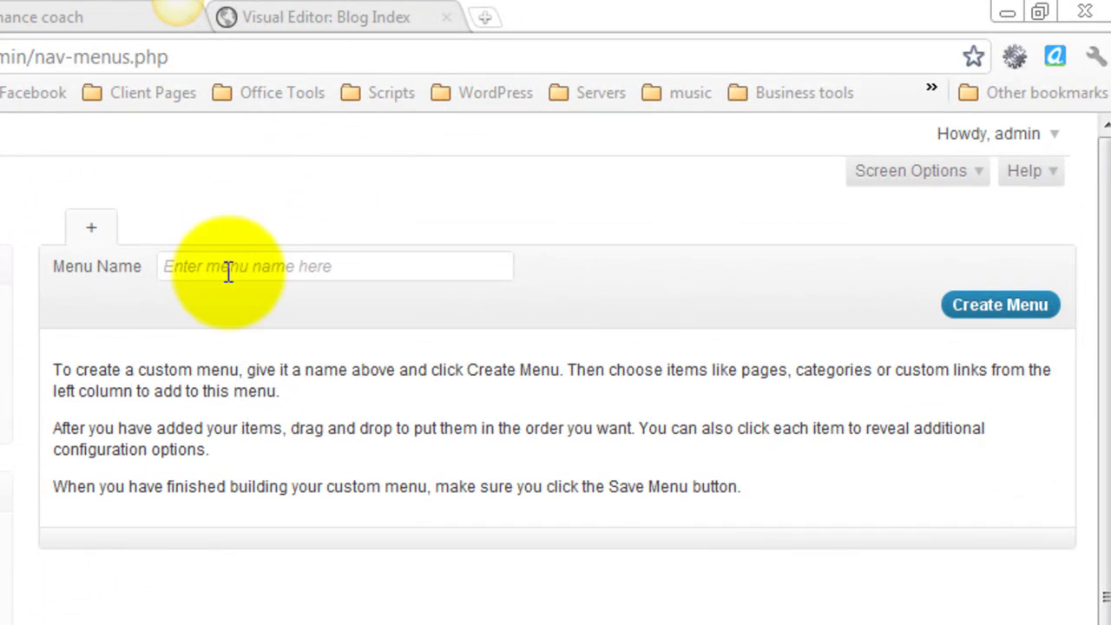
click(233, 273)
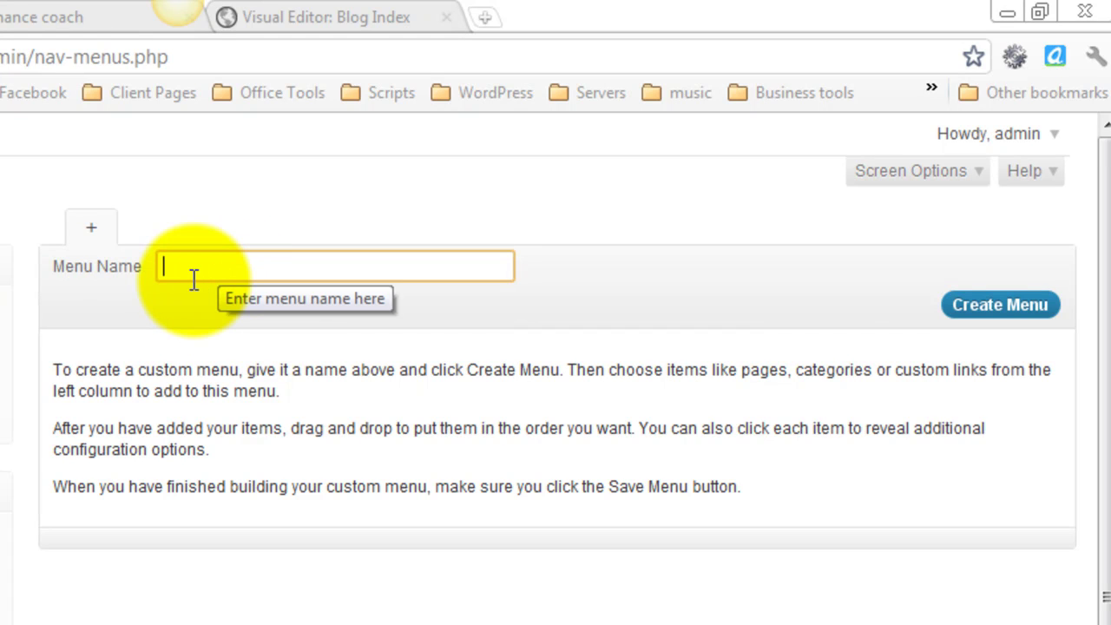
text(P)
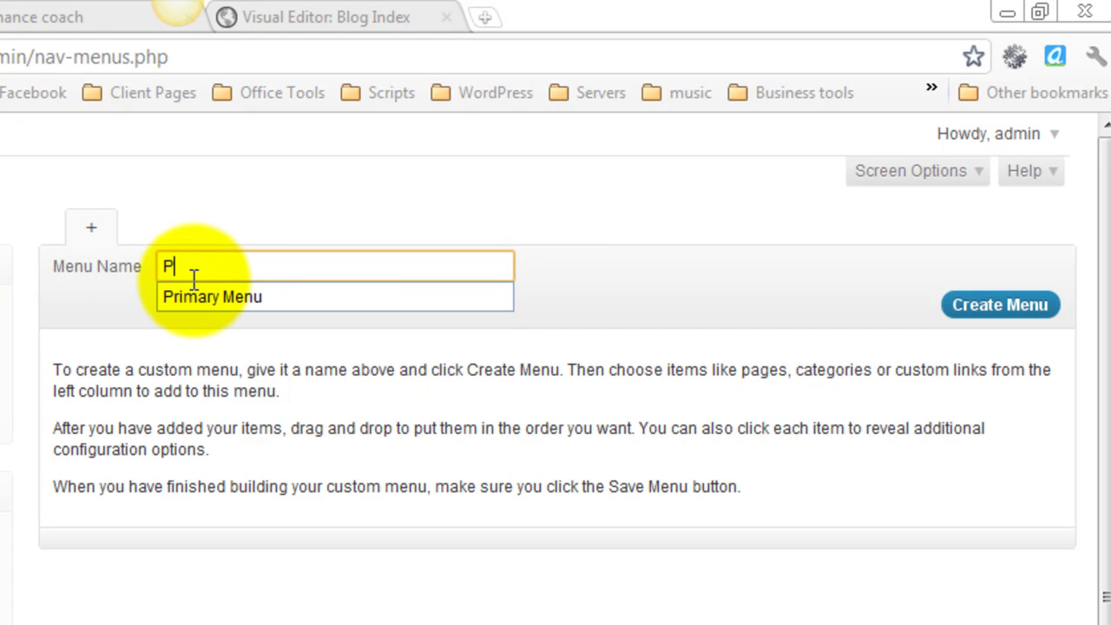
click(274, 298)
click(685, 265)
click(1048, 316)
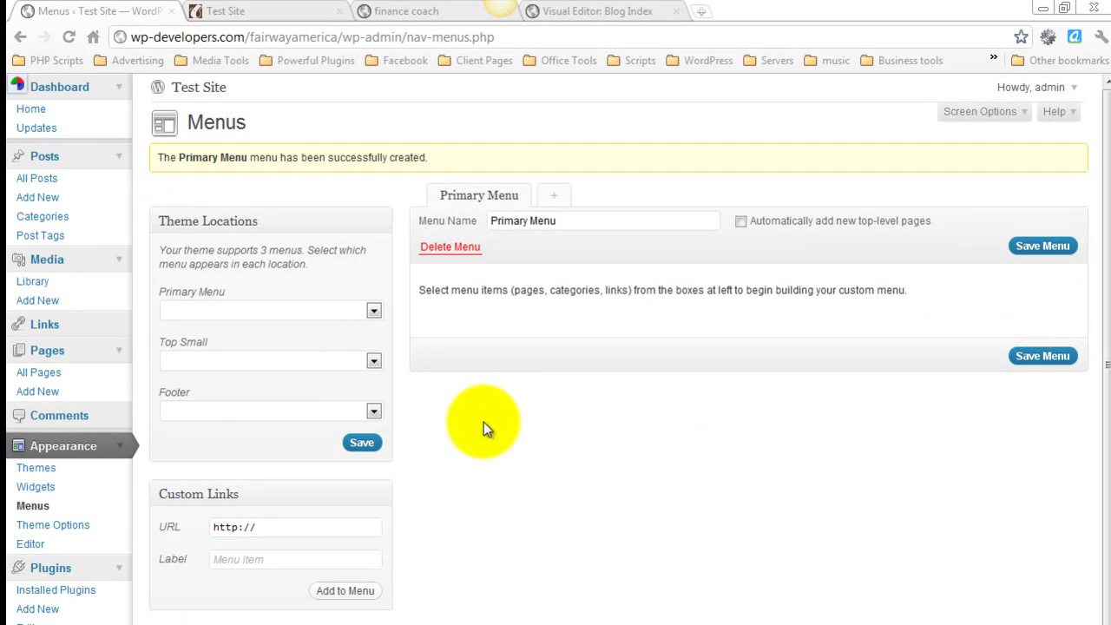
Step: Assign the Primary Menu to the theme's Primary Menu location and save the theme locations
click(484, 422)
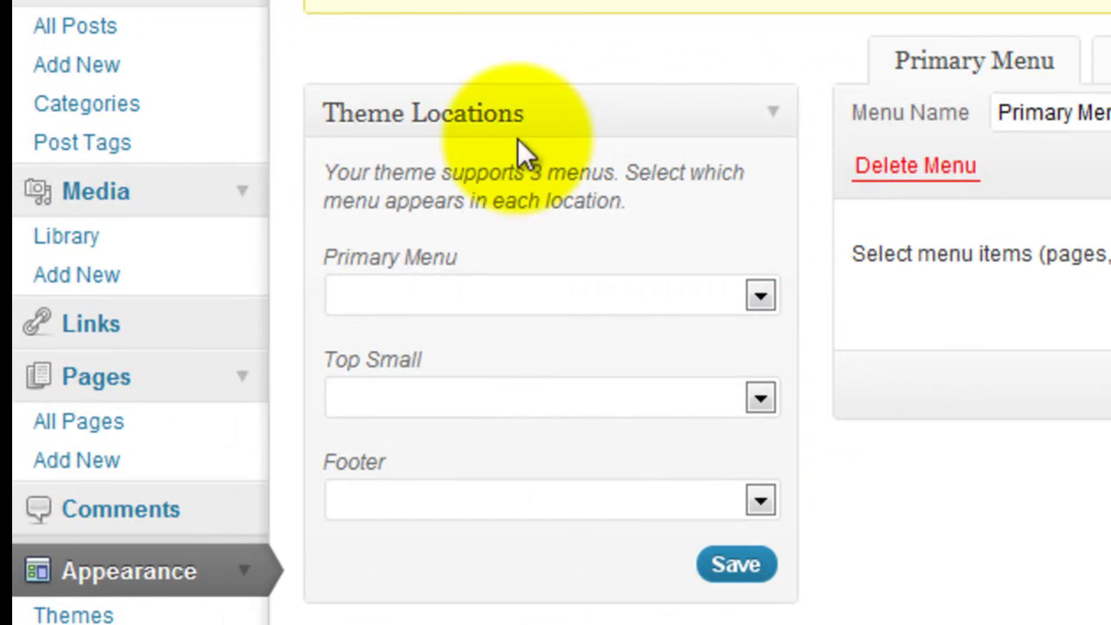
click(724, 292)
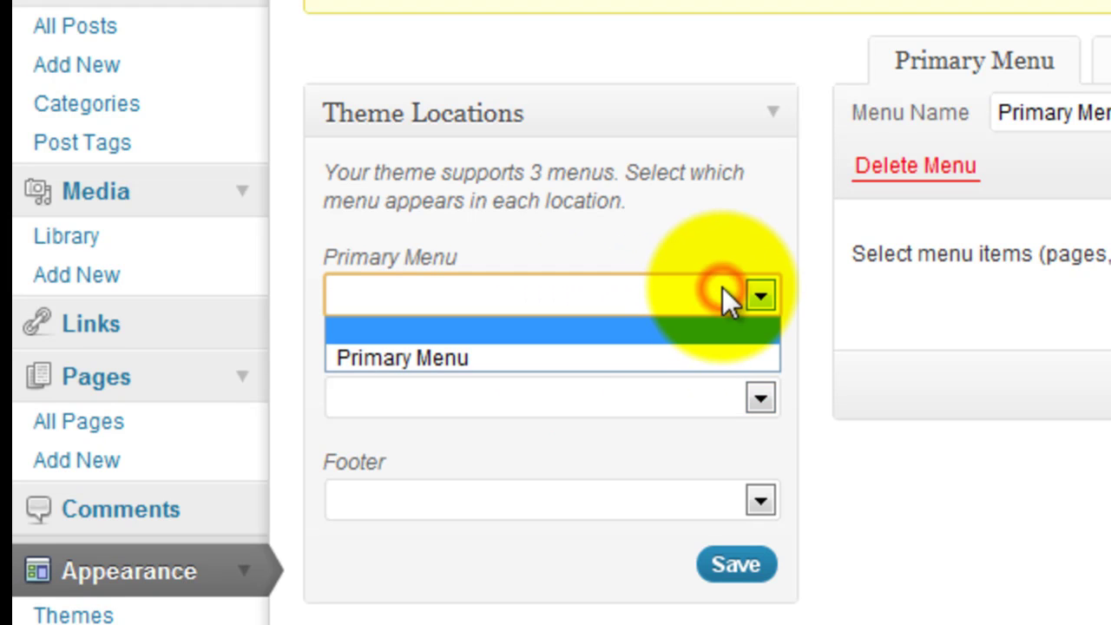
click(689, 359)
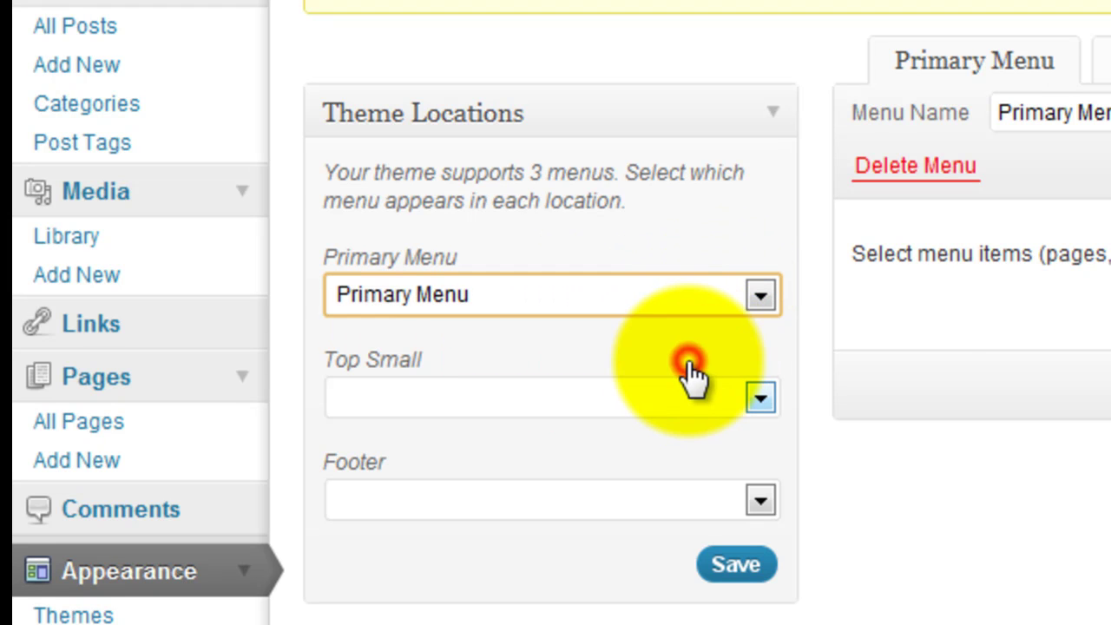
click(919, 410)
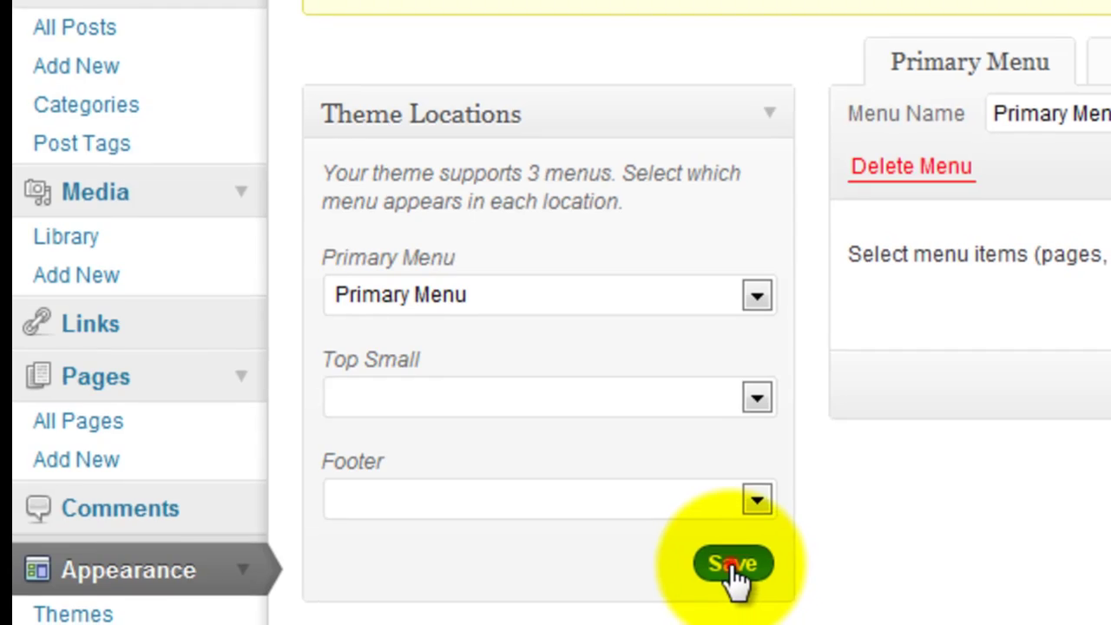
click(736, 566)
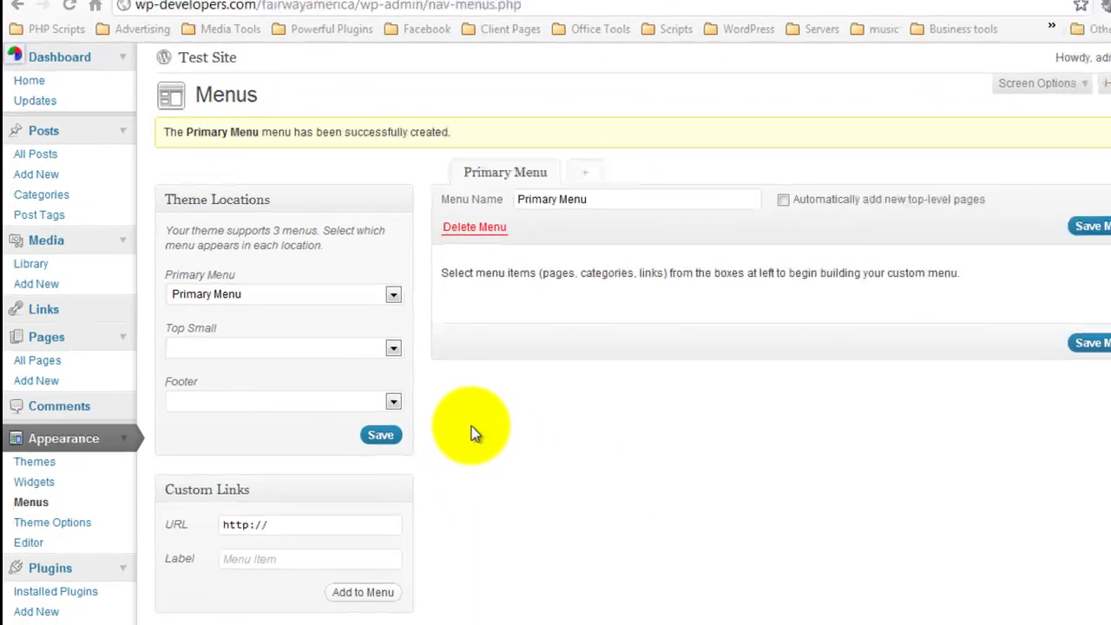
Step: Add the Home, About, Blog, Contact Us and Pricing pages to the Primary Menu
scroll(460, 417, down, 3)
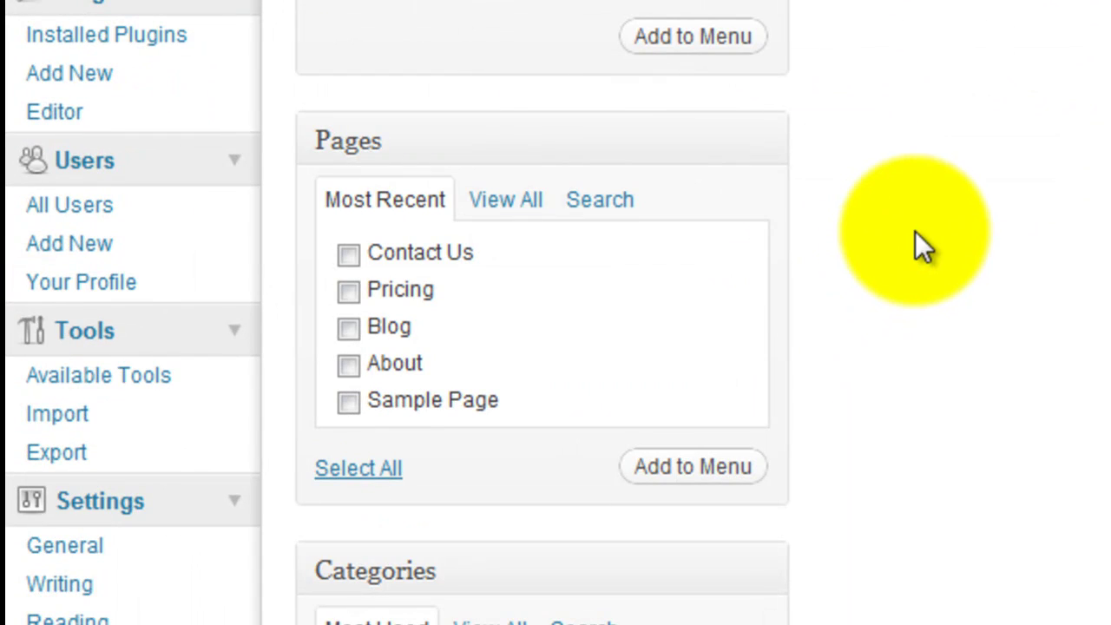
click(506, 211)
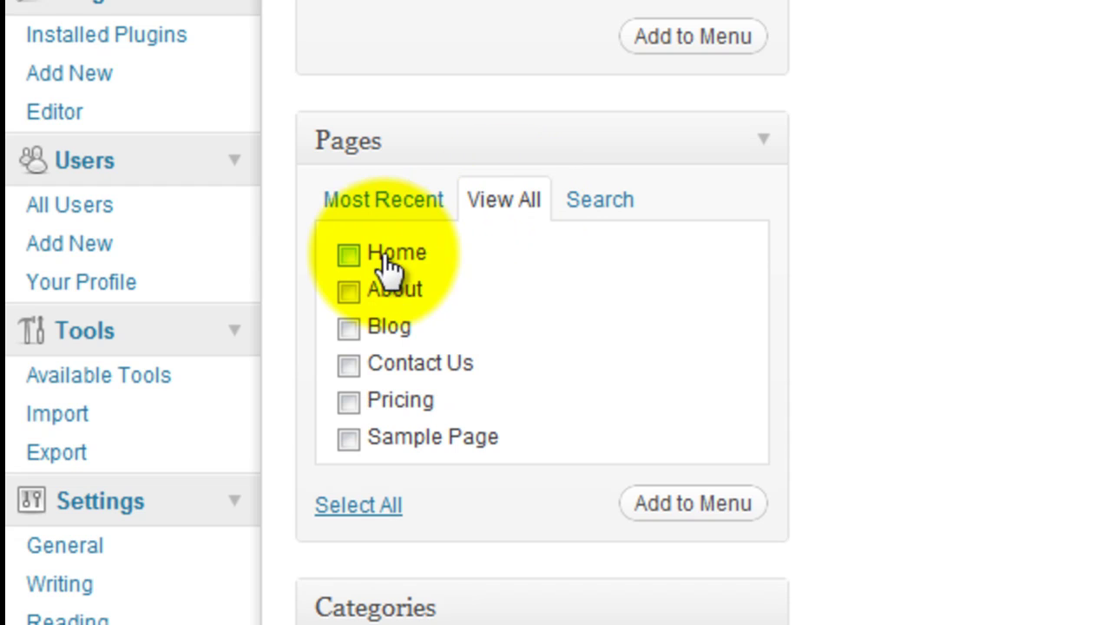
click(349, 254)
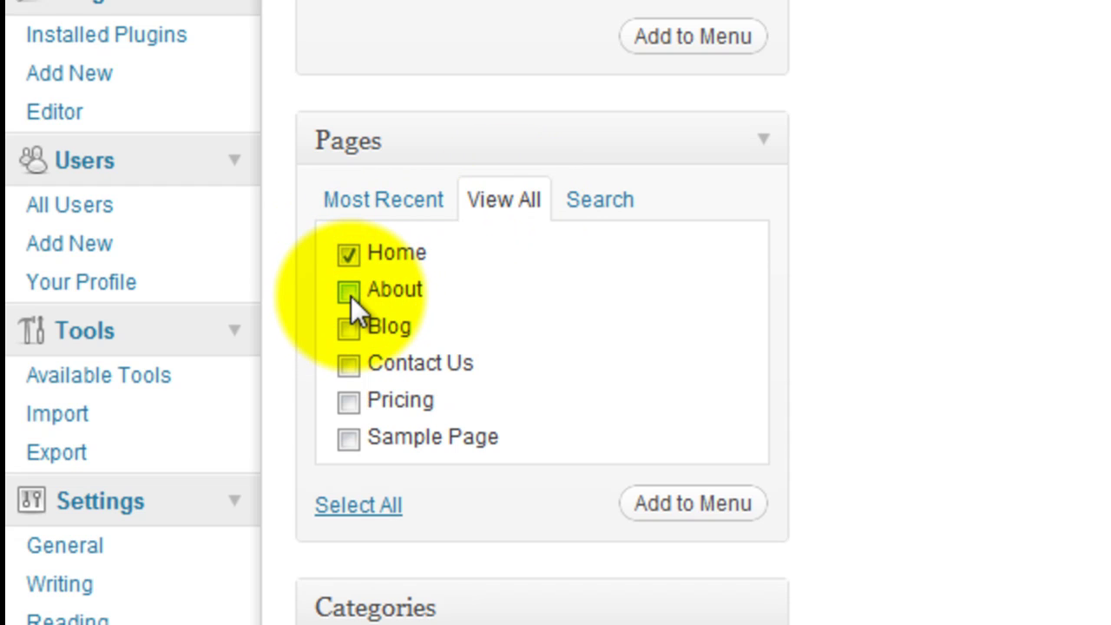
click(350, 292)
click(350, 329)
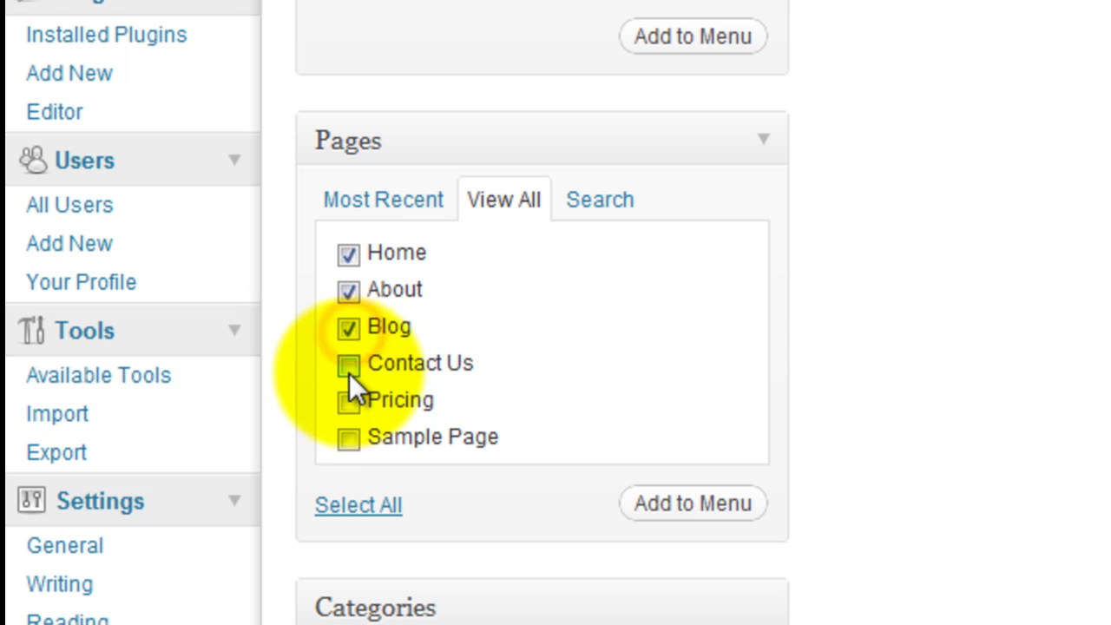
click(349, 365)
click(350, 402)
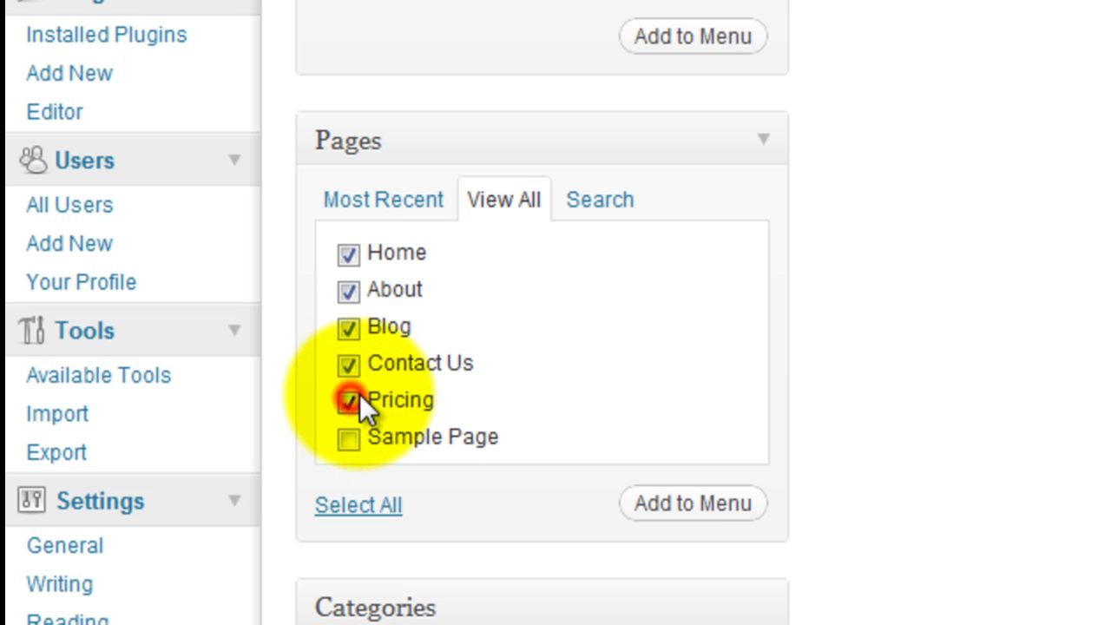
click(686, 502)
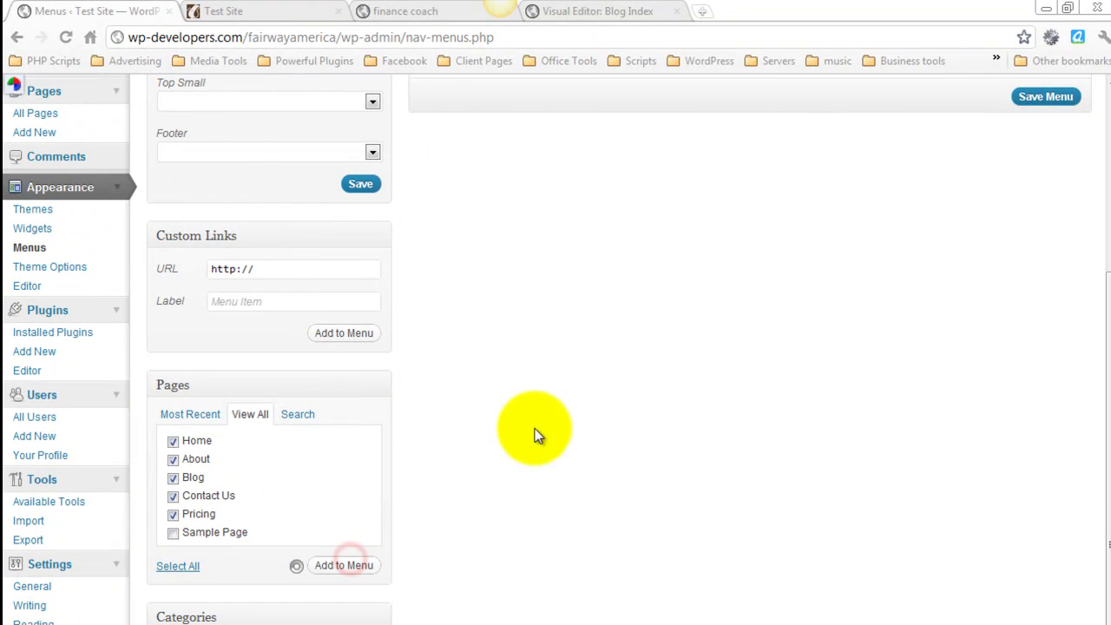
Step: Change the Home menu item's navigation label to lowercase "home"
scroll(577, 418, up, 3)
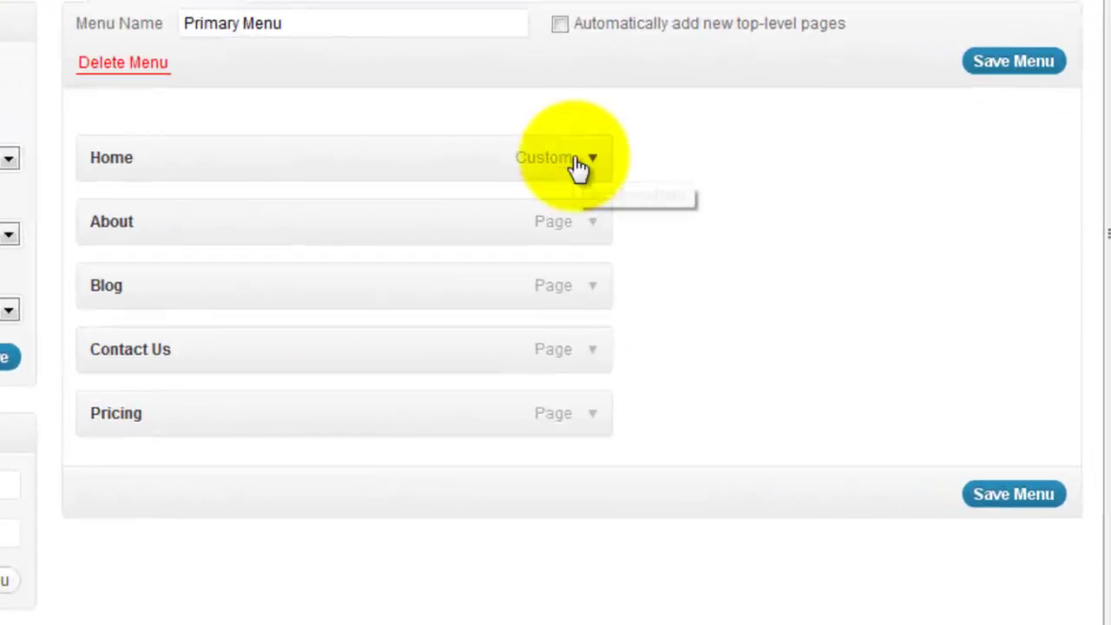
click(581, 151)
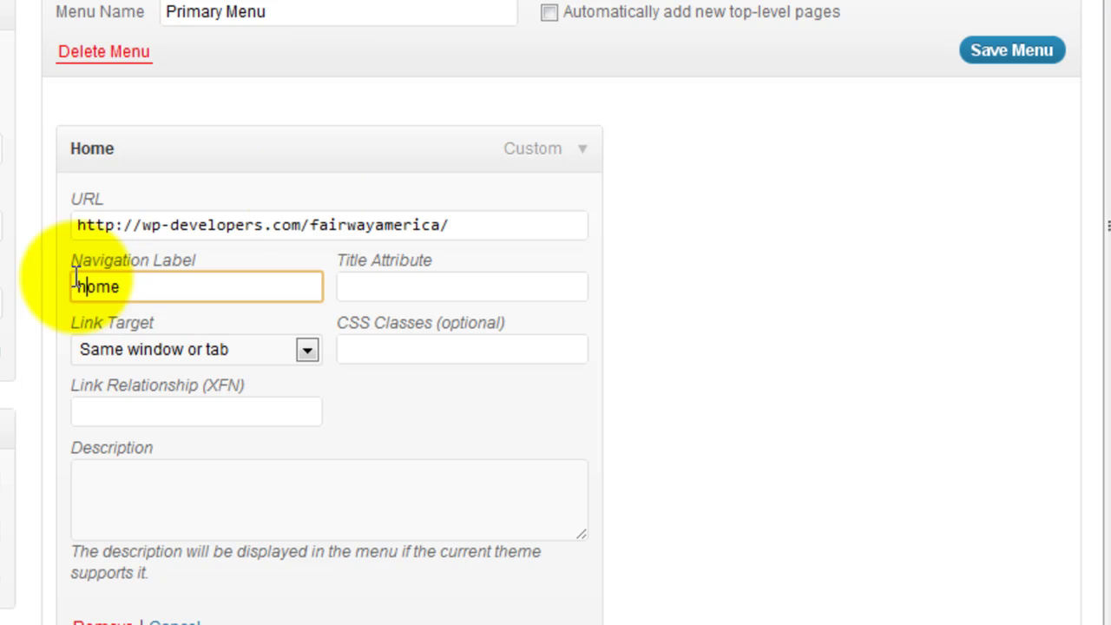
click(581, 151)
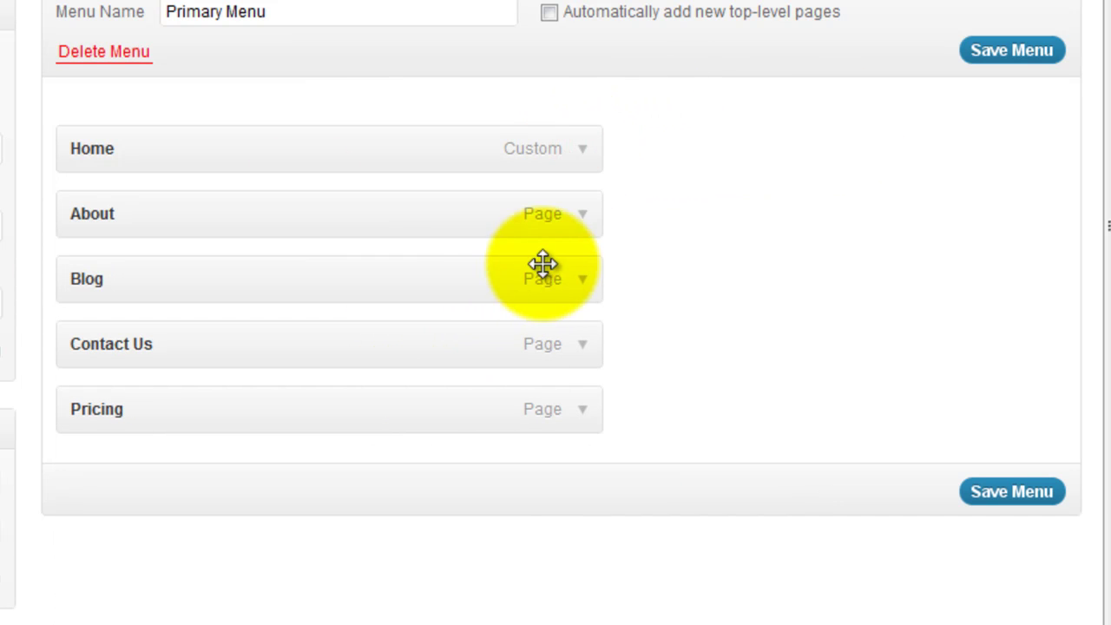
Step: Change the About menu item's navigation label to lowercase "about"
click(581, 215)
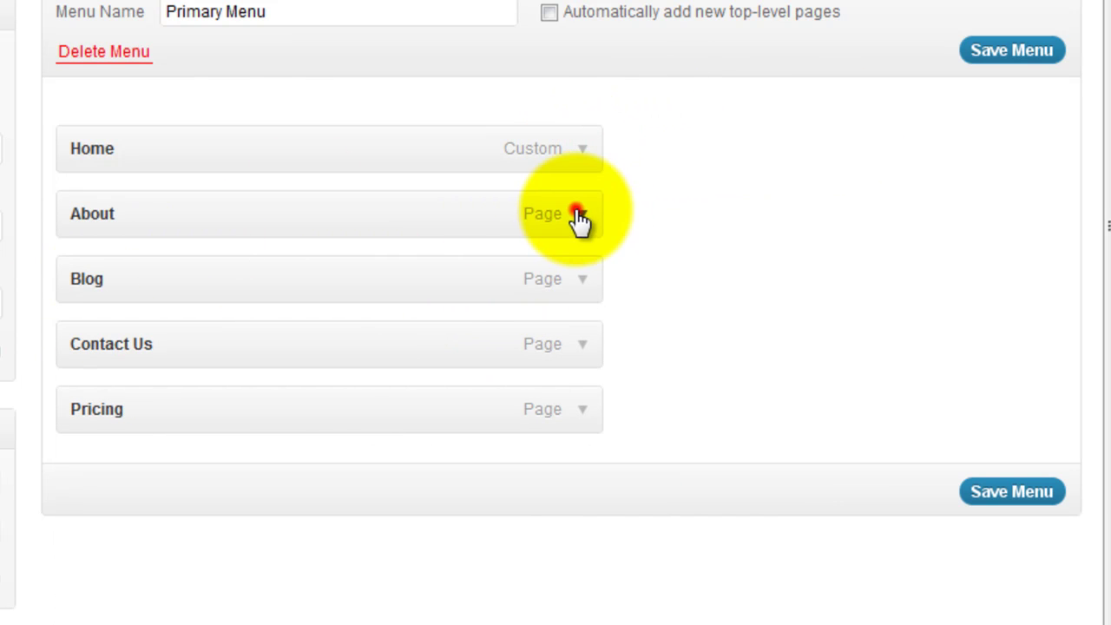
click(579, 217)
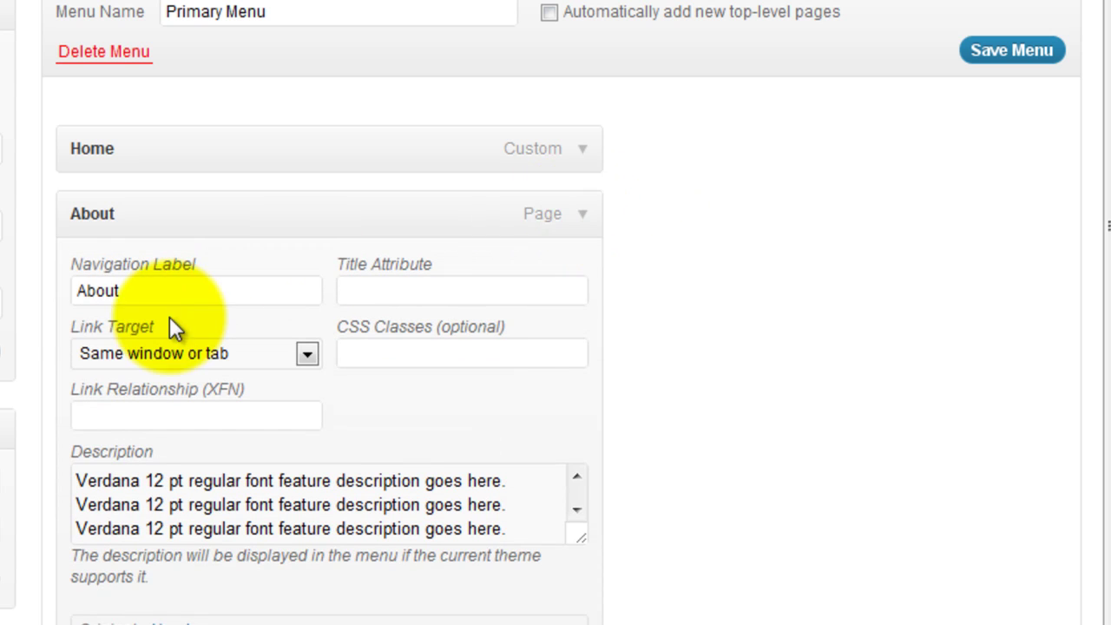
click(84, 289)
key(BackSpace)
text(a)
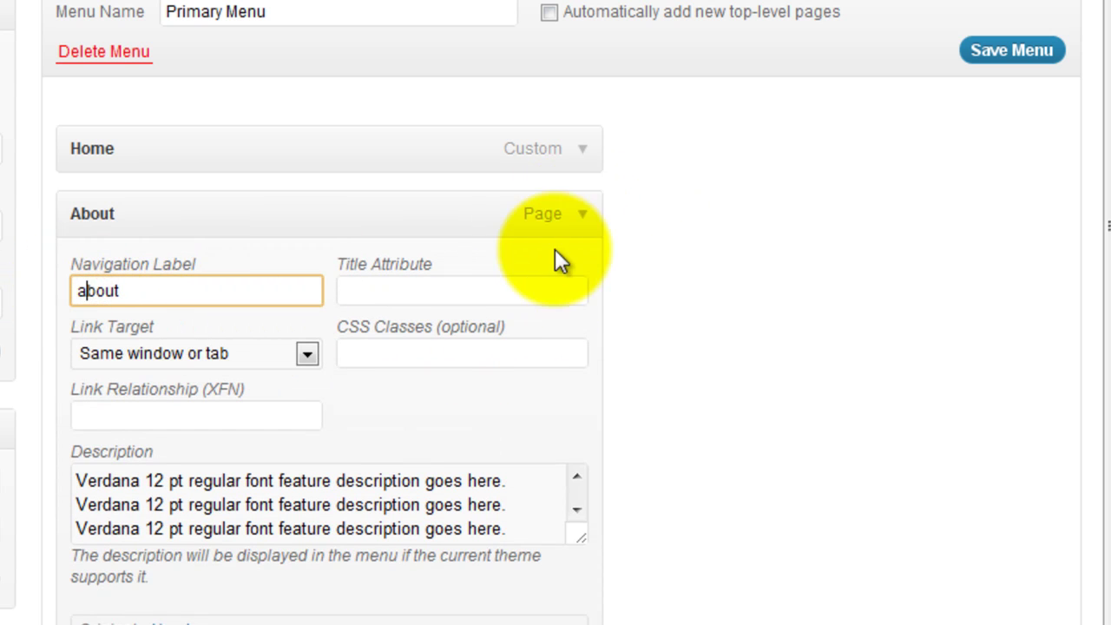
click(580, 214)
Step: Change the Blog menu item's navigation label to lowercase "blog"
click(581, 275)
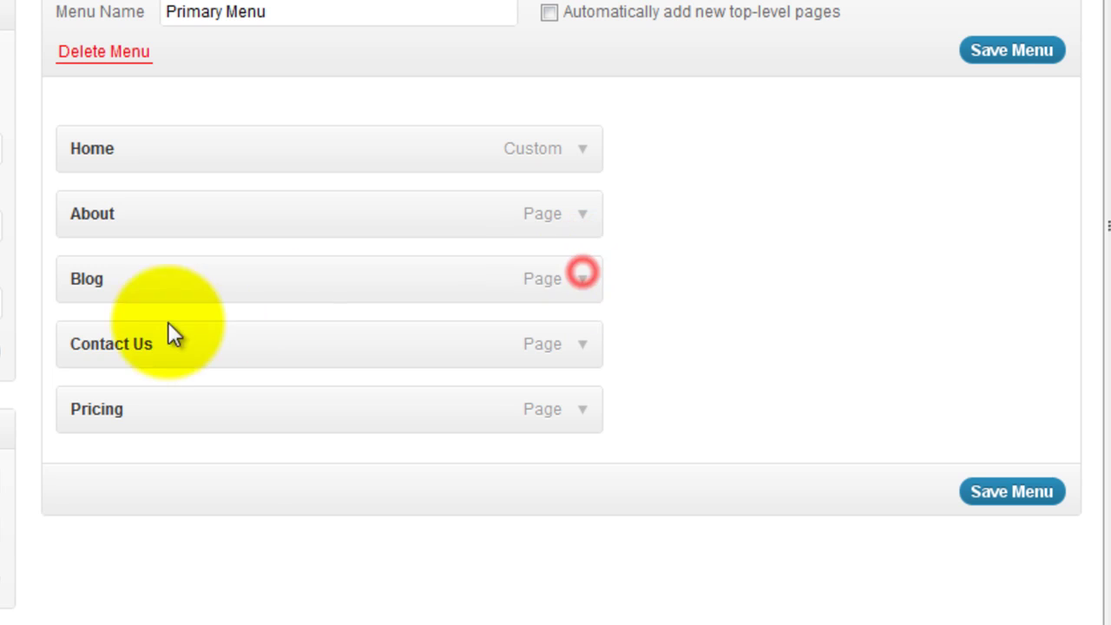
click(575, 282)
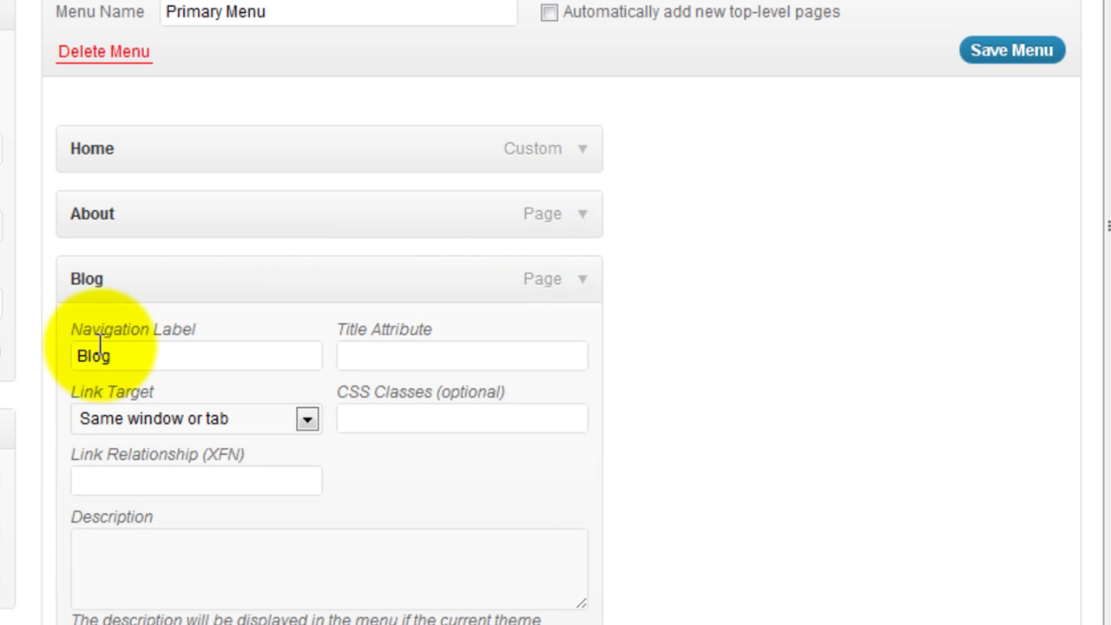
key(Delete)
text(b)
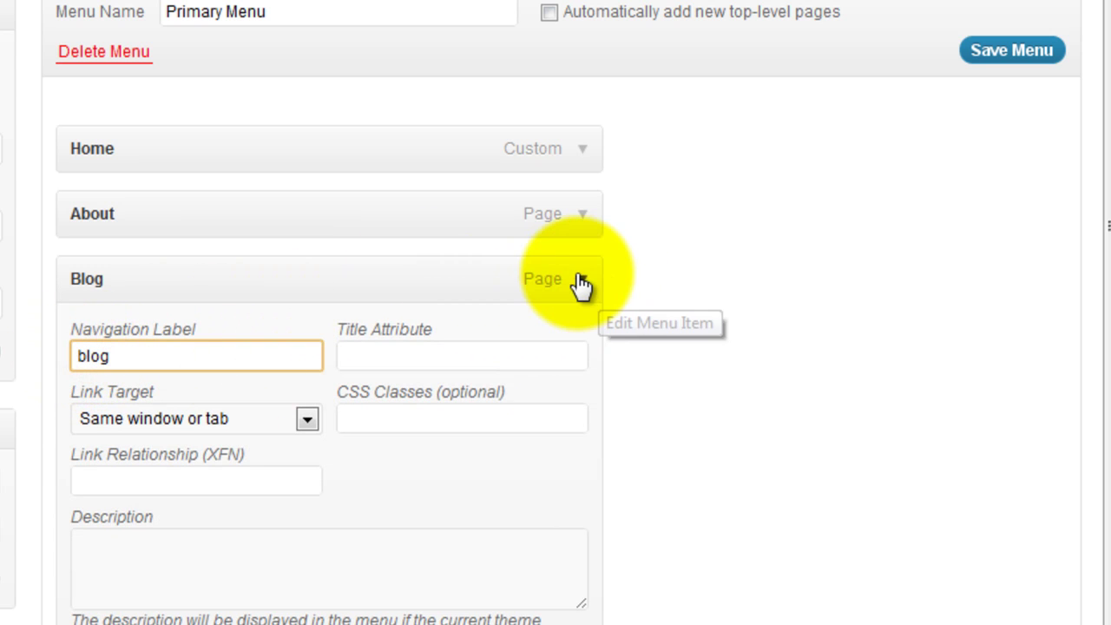
click(579, 278)
Step: Set the Contact Us item's navigation label to "contact" and the Pricing item's label to "pricing"
click(582, 344)
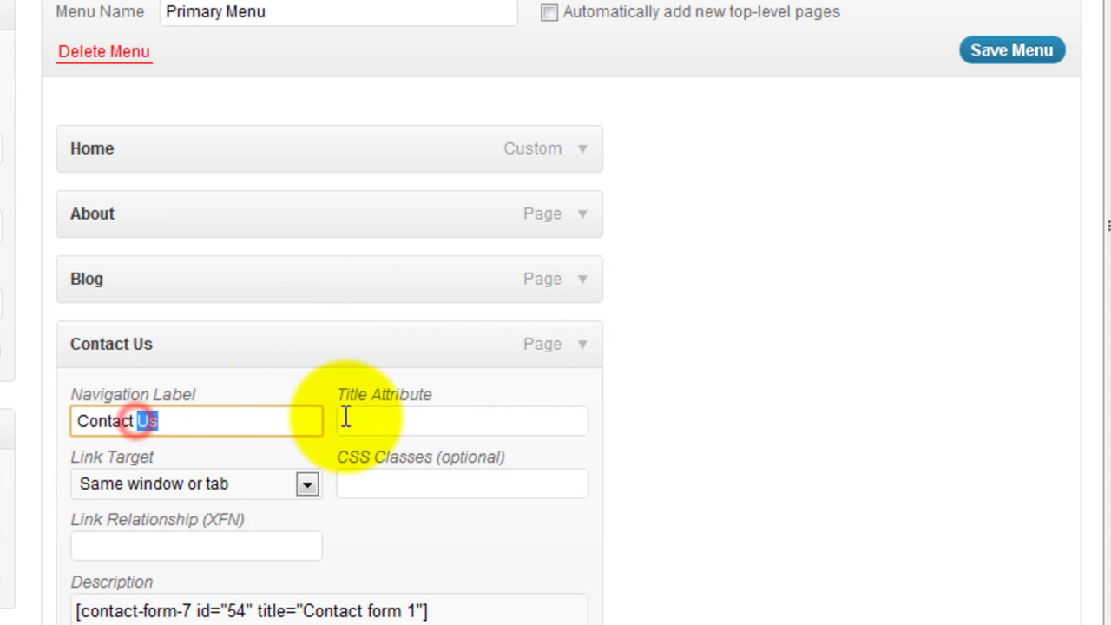
key(BackSpace)
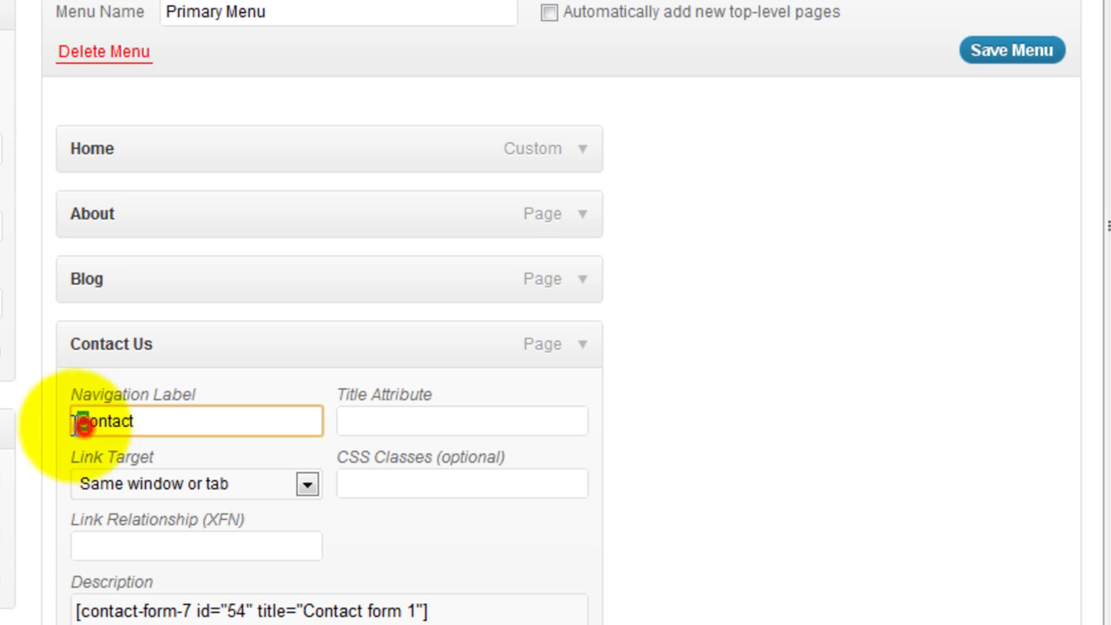
text(c)
click(786, 406)
click(585, 346)
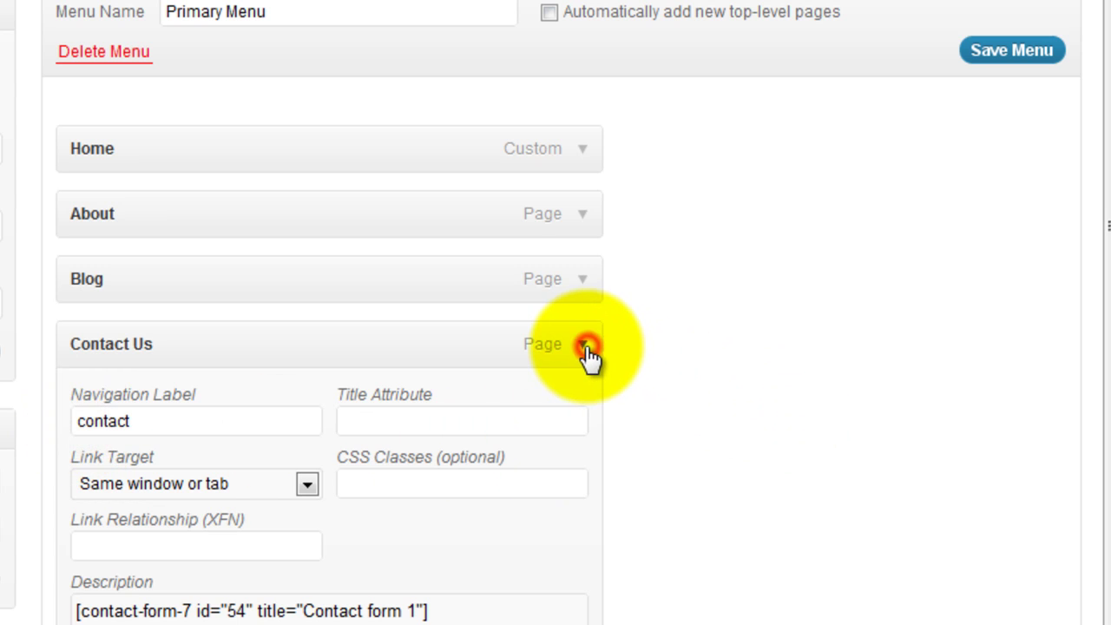
click(580, 346)
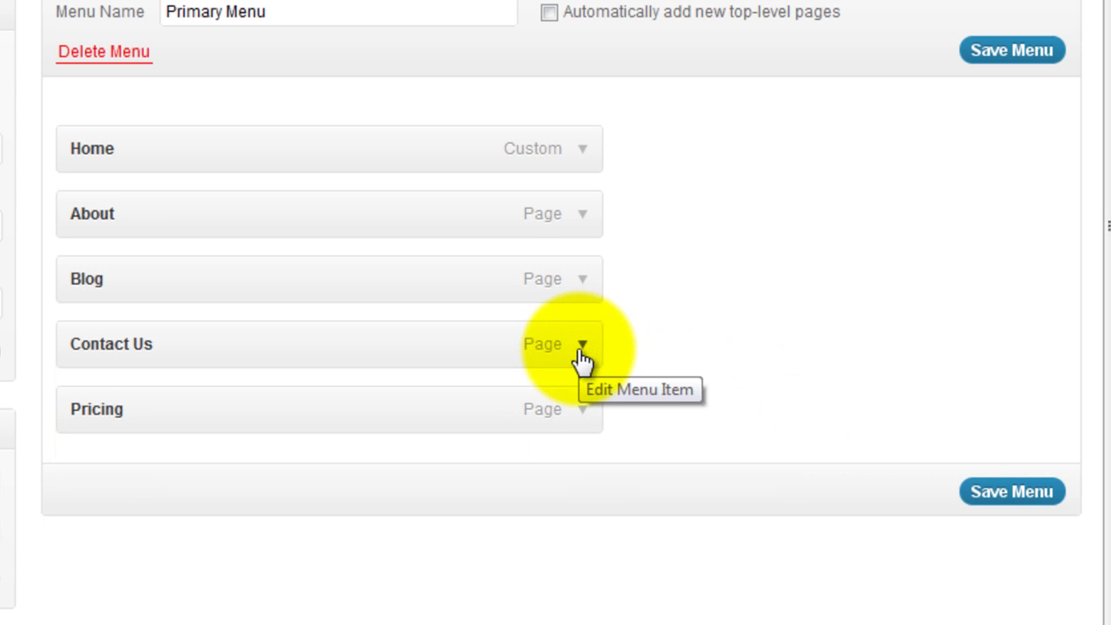
click(581, 409)
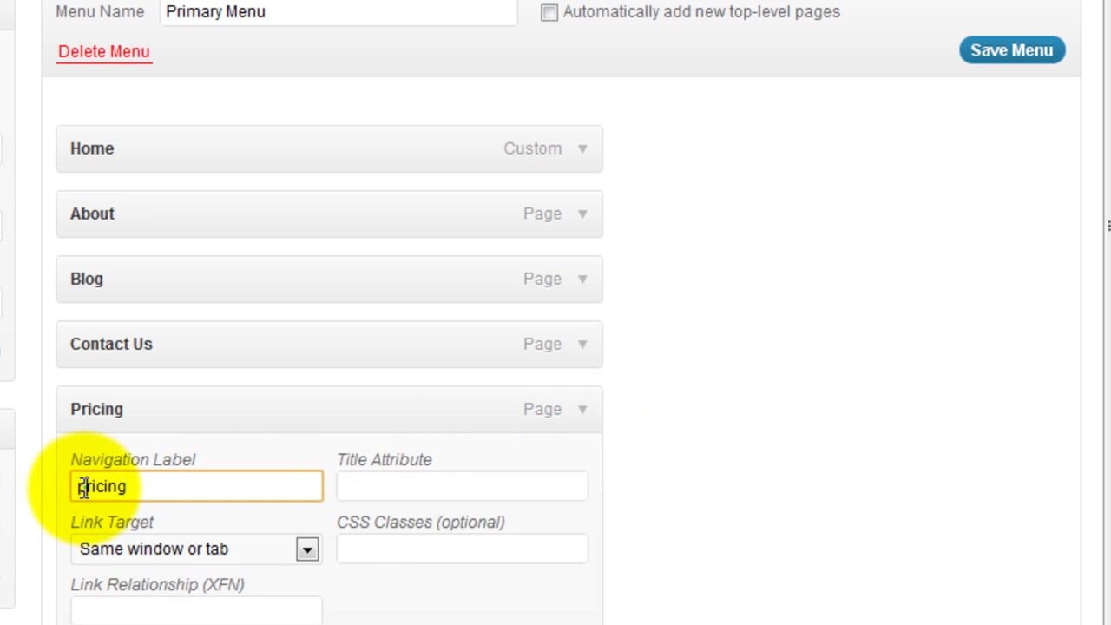
click(581, 409)
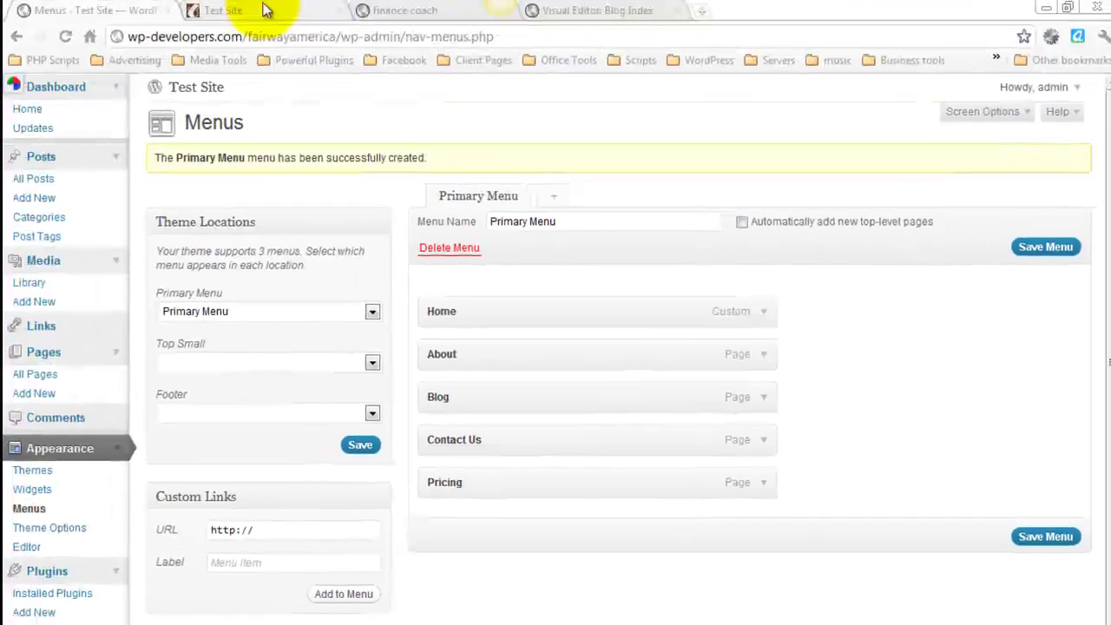
Step: Move the Pricing item directly below Home to match the finance coach design's header, and save the menu
click(371, 9)
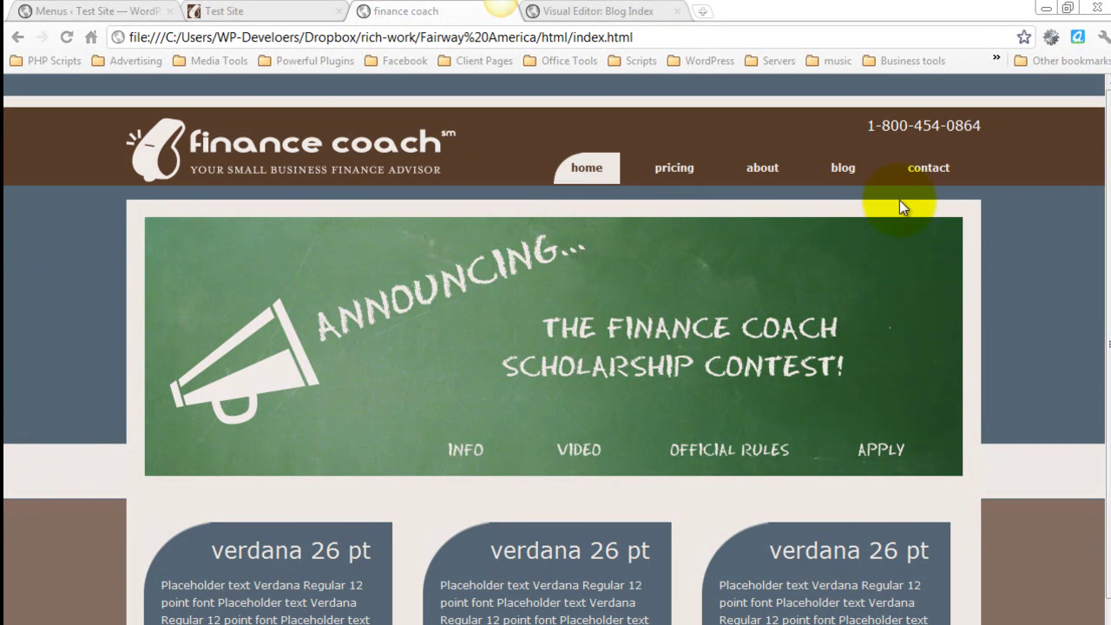
click(90, 11)
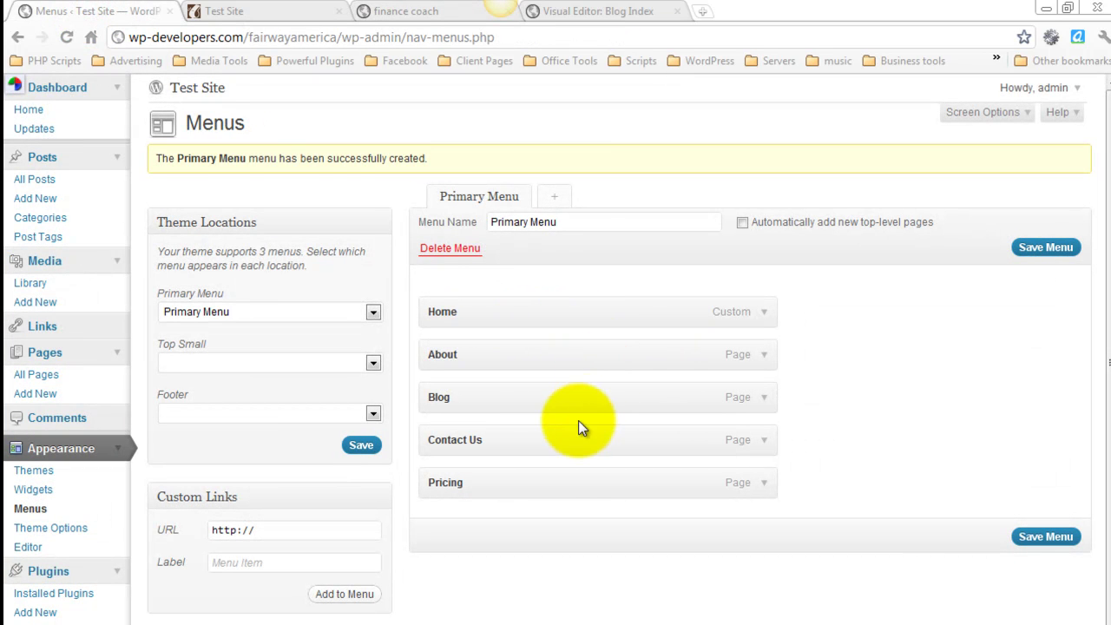
drag(573, 481, 545, 361)
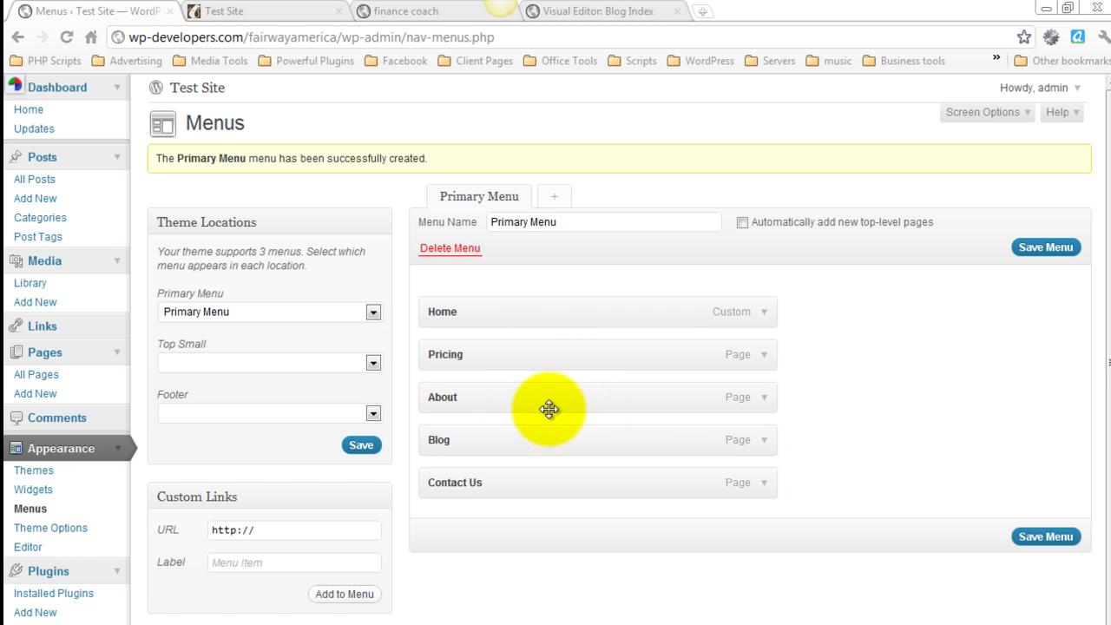
click(765, 311)
click(769, 312)
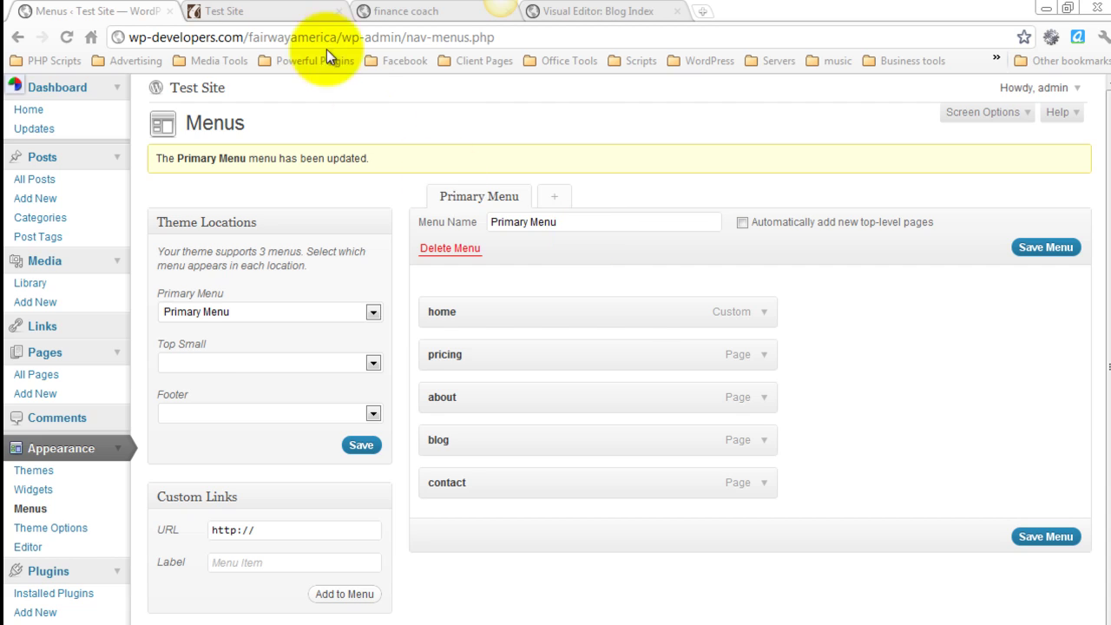
Step: Set the home blocks category to Prices in the theme's content options, save the changes and view the home page
click(252, 8)
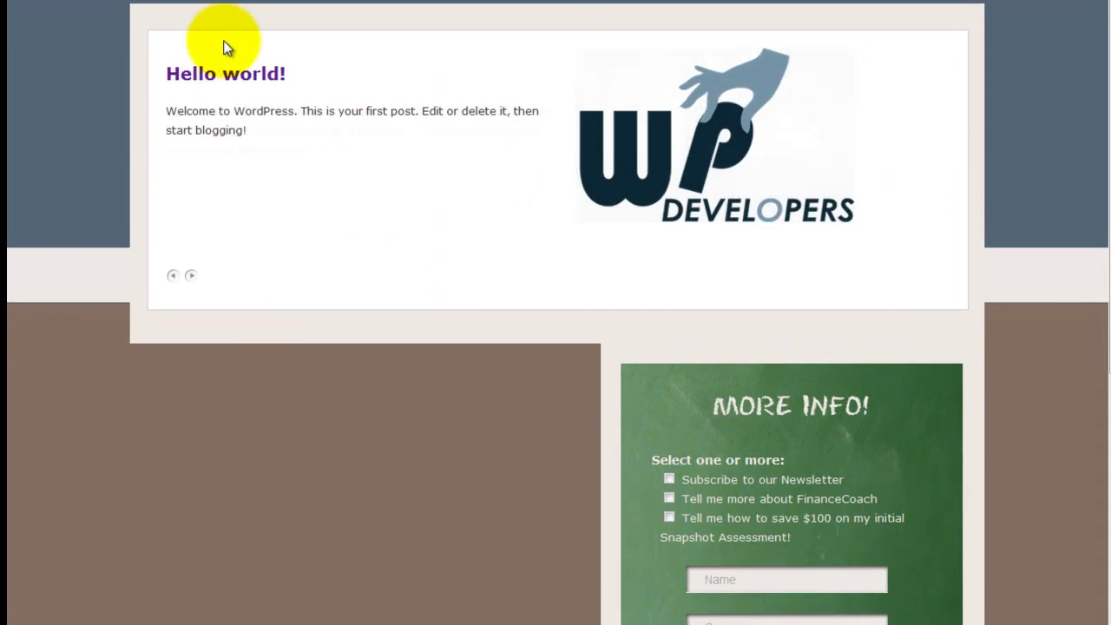
scroll(227, 53, down, 2)
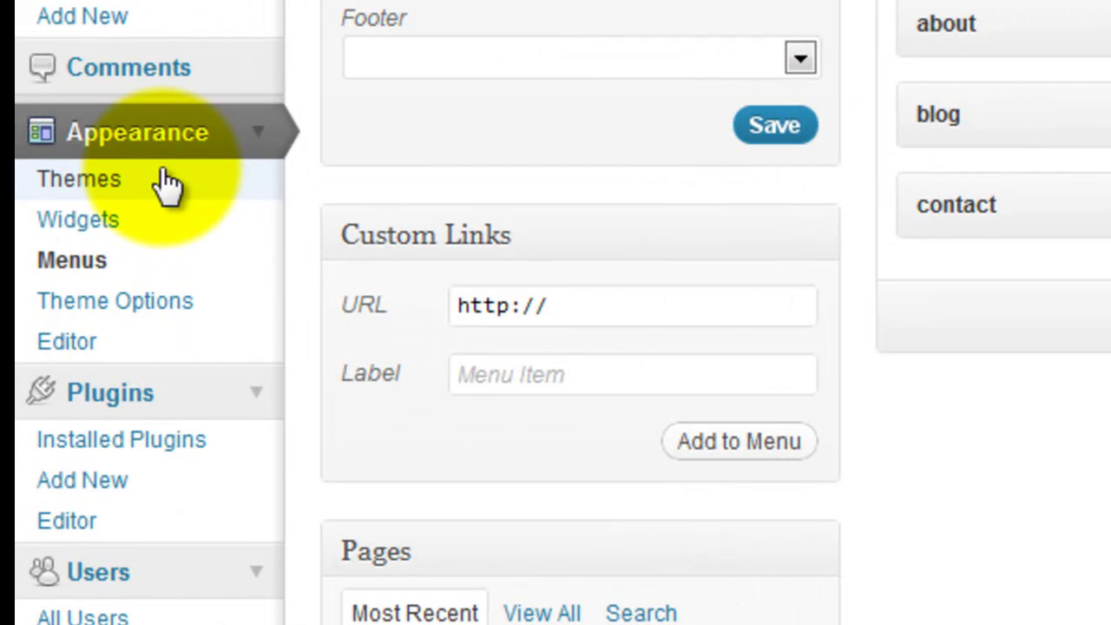
click(218, 308)
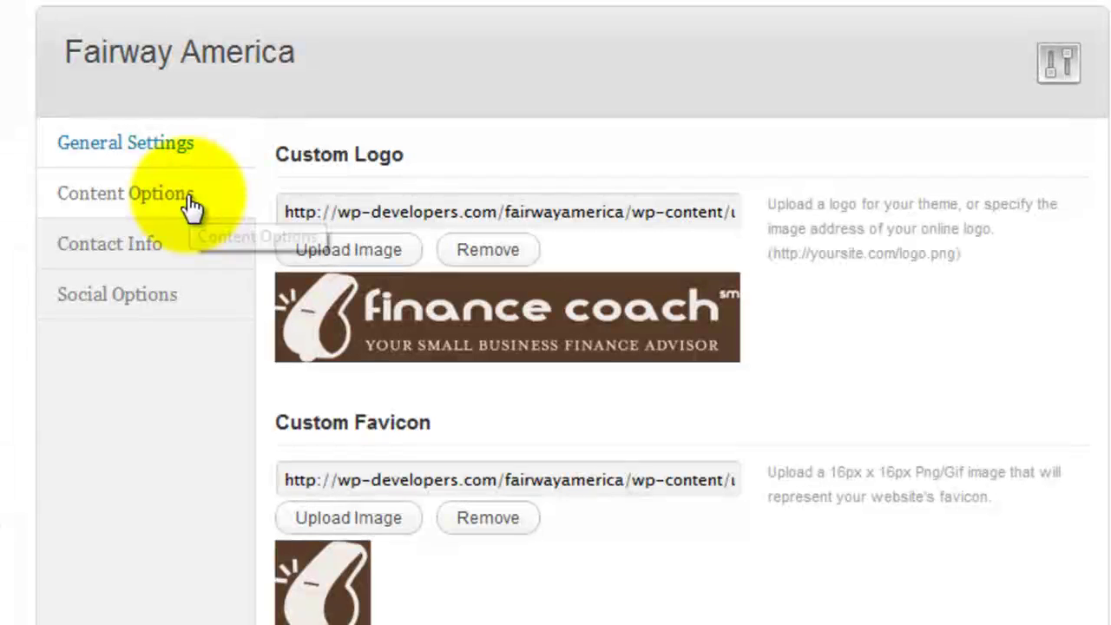
click(208, 189)
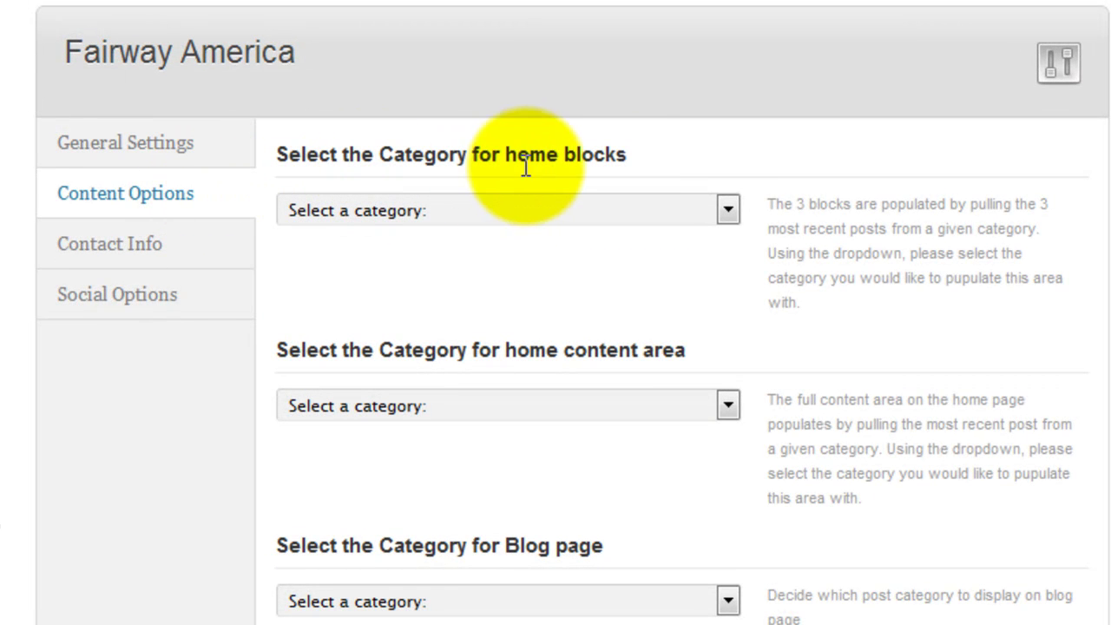
click(446, 211)
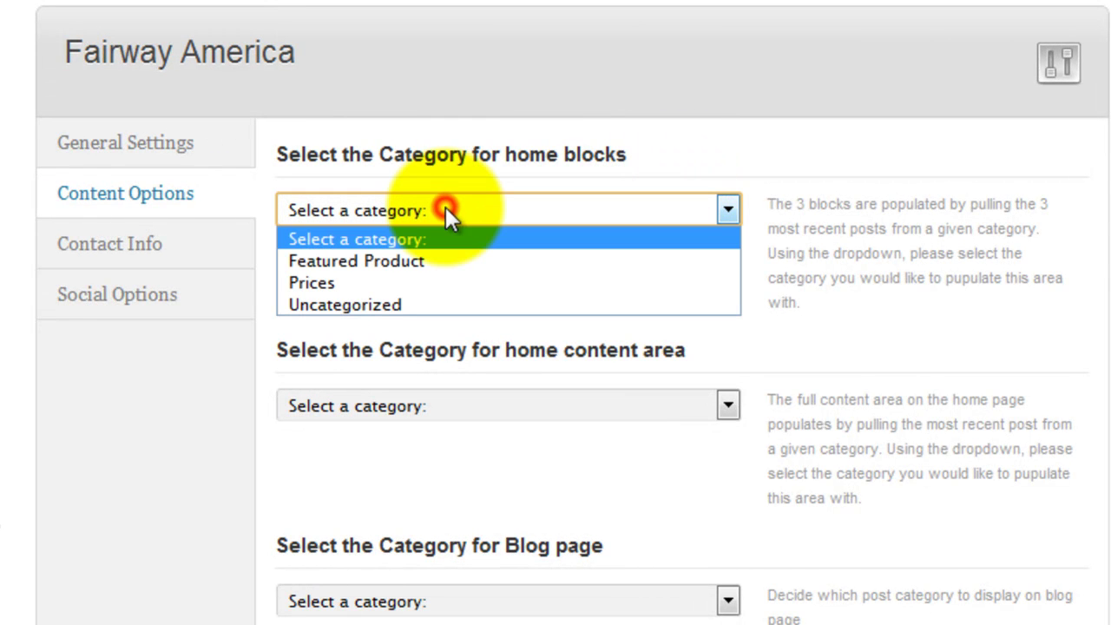
click(443, 282)
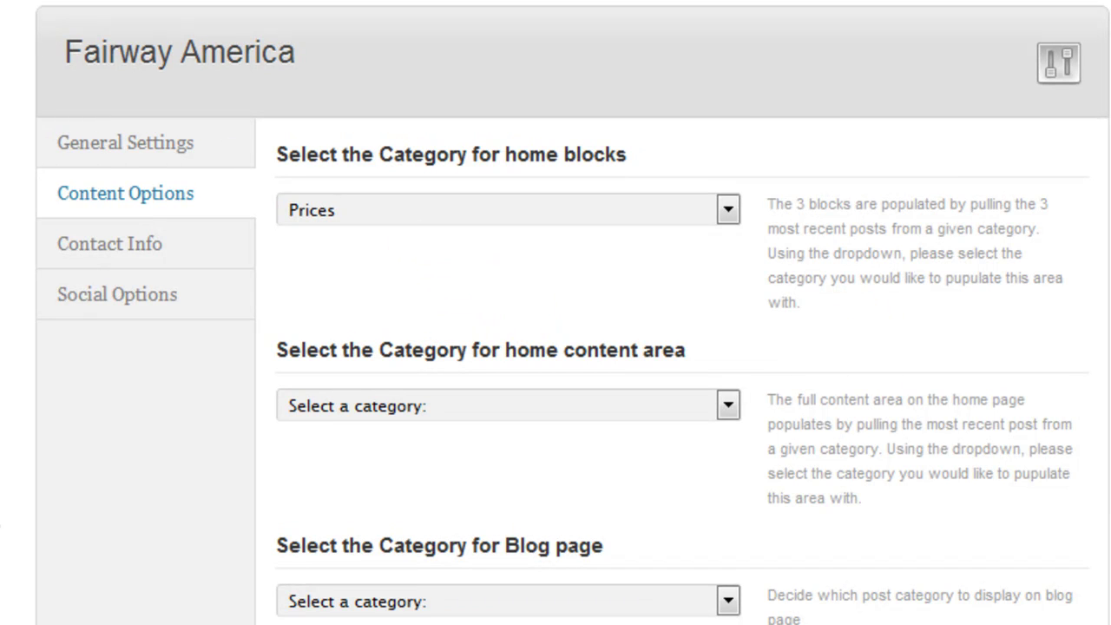
scroll(918, 603, down, 15)
click(959, 496)
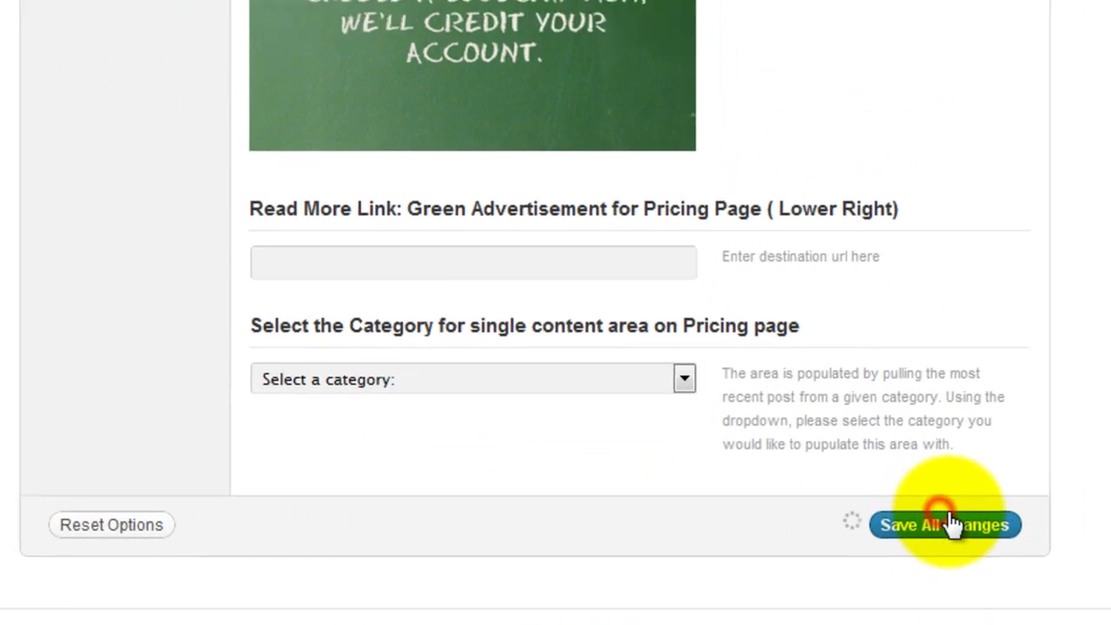
click(259, 10)
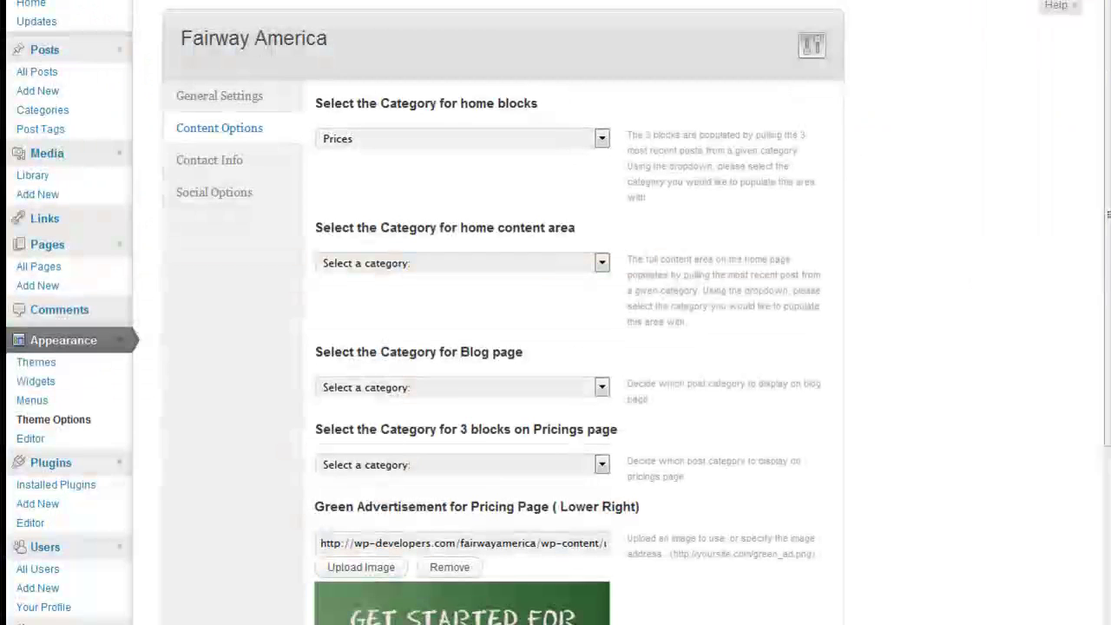
Step: Save Featured Product as the home blocks category and reload the home page
click(456, 137)
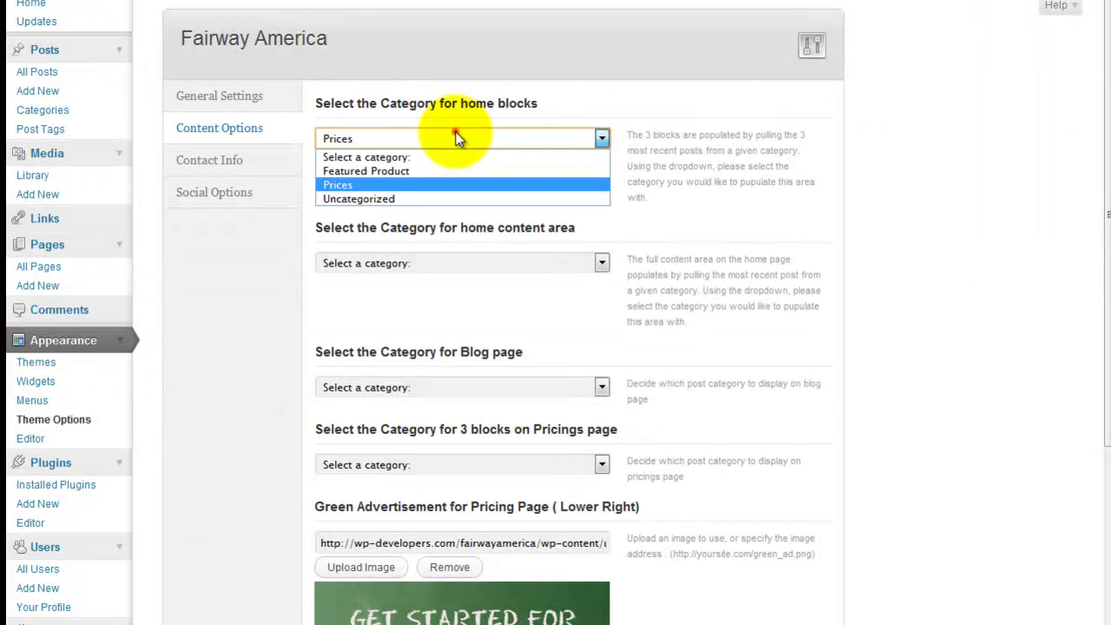
click(449, 173)
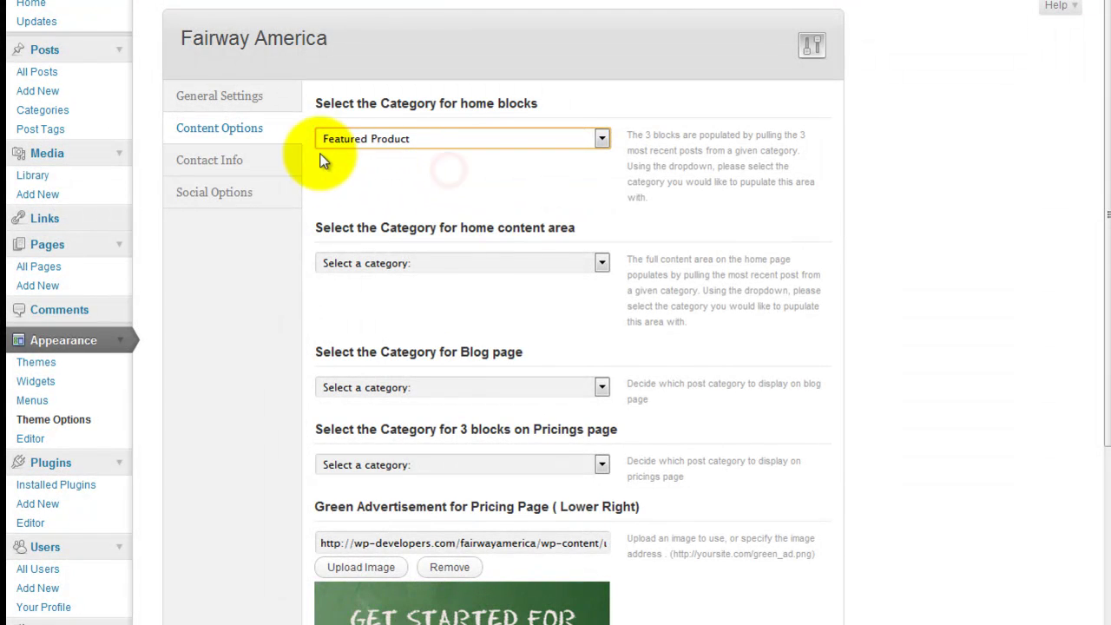
click(768, 233)
scroll(693, 374, down, 4)
scroll(694, 374, down, 3)
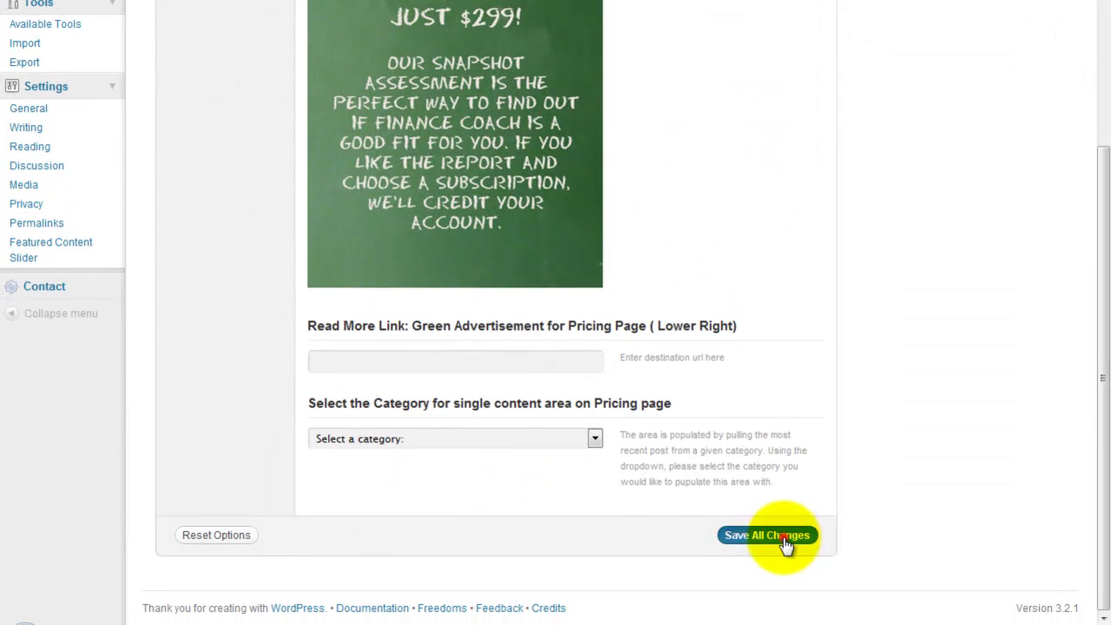
click(770, 535)
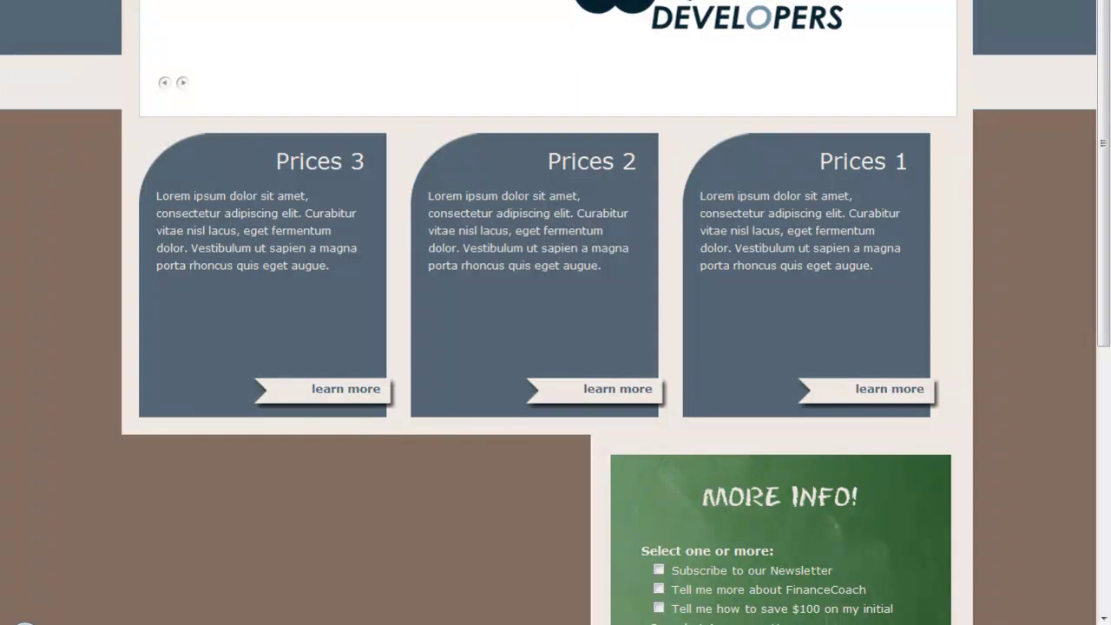
key(F5)
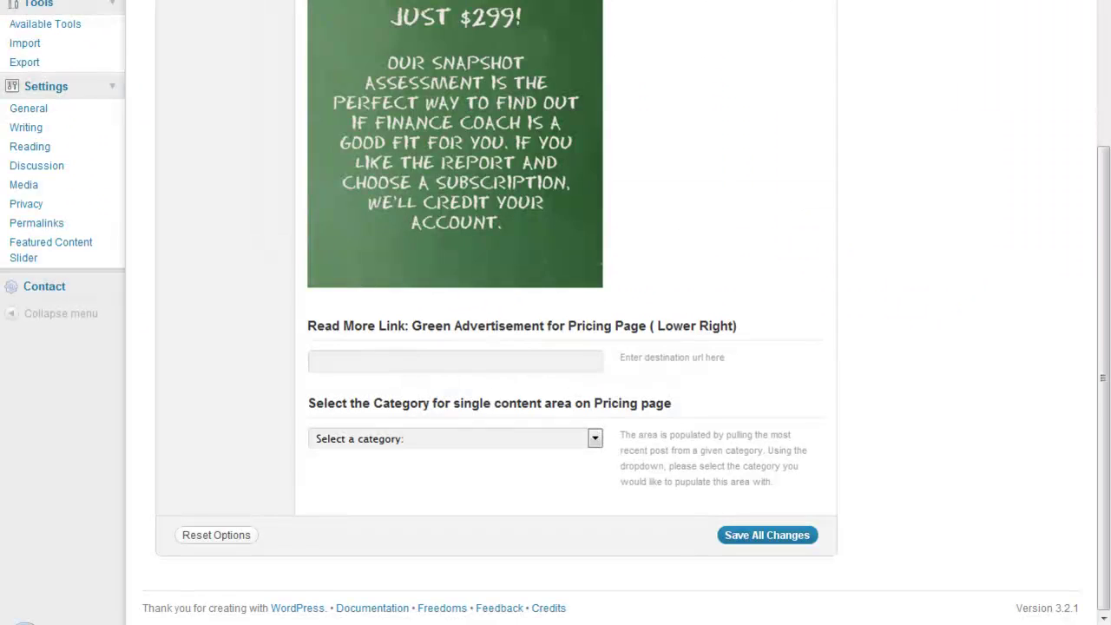
Step: Change the home blocks category in the theme's content options back to Prices
scroll(494, 113, up, 5)
scroll(493, 113, up, 3)
click(452, 11)
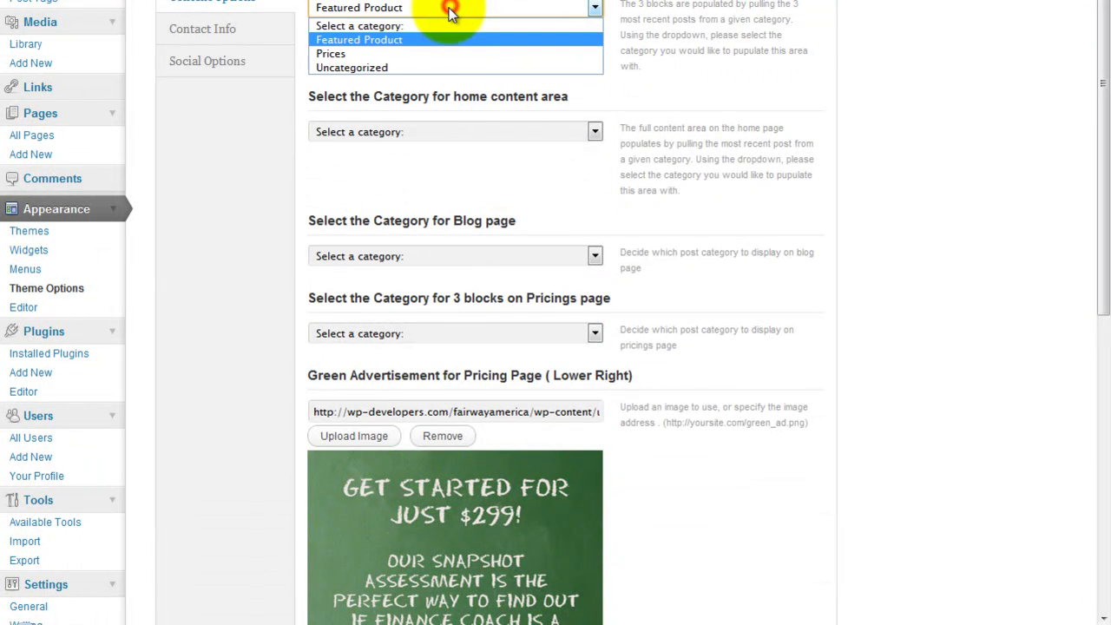
click(445, 50)
click(561, 48)
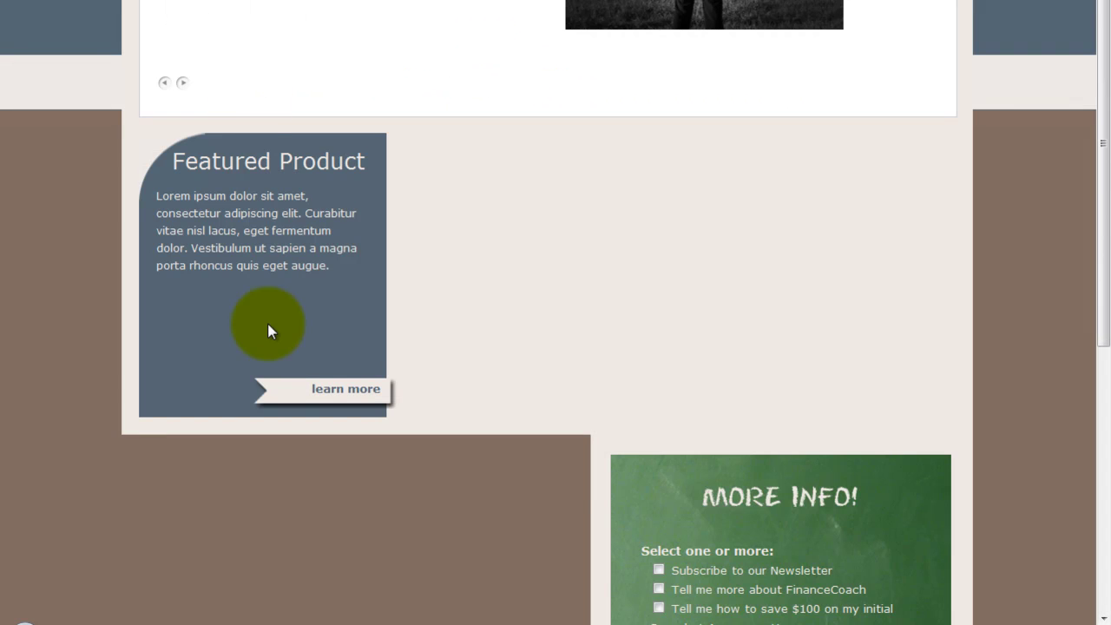
Step: Save Featured Product as the home content area's category and view that area on the home page
scroll(264, 312, down, 4)
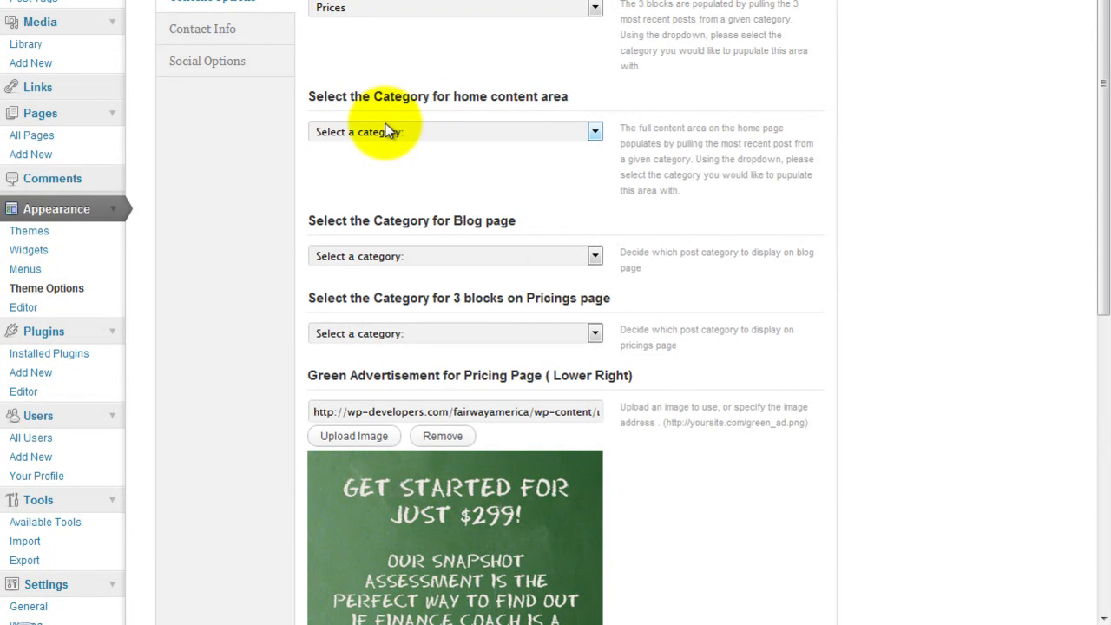
click(480, 134)
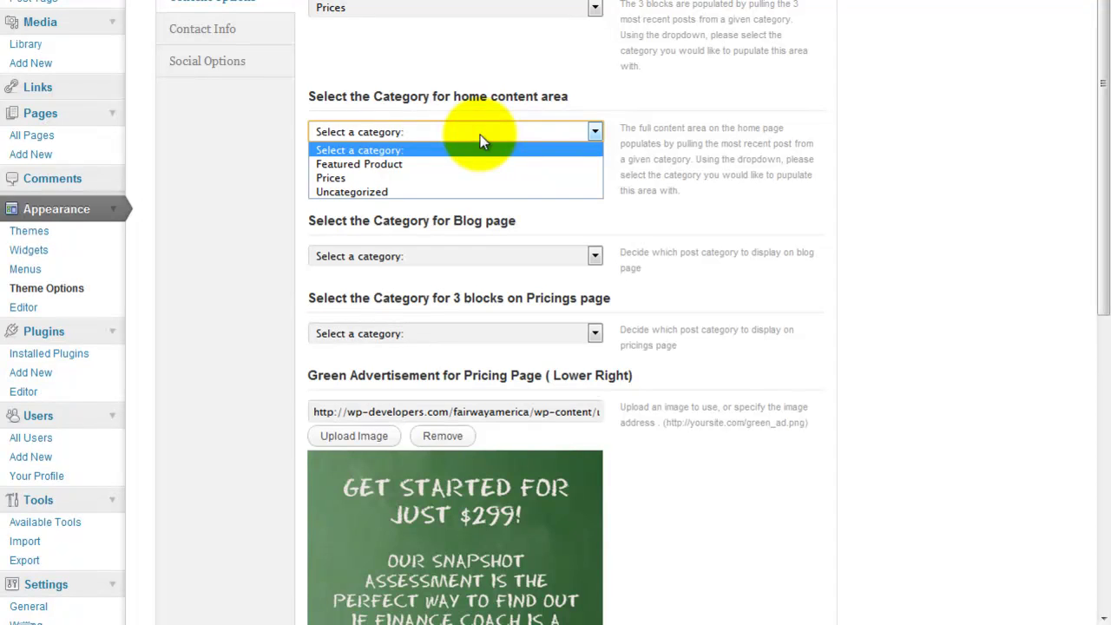
click(487, 160)
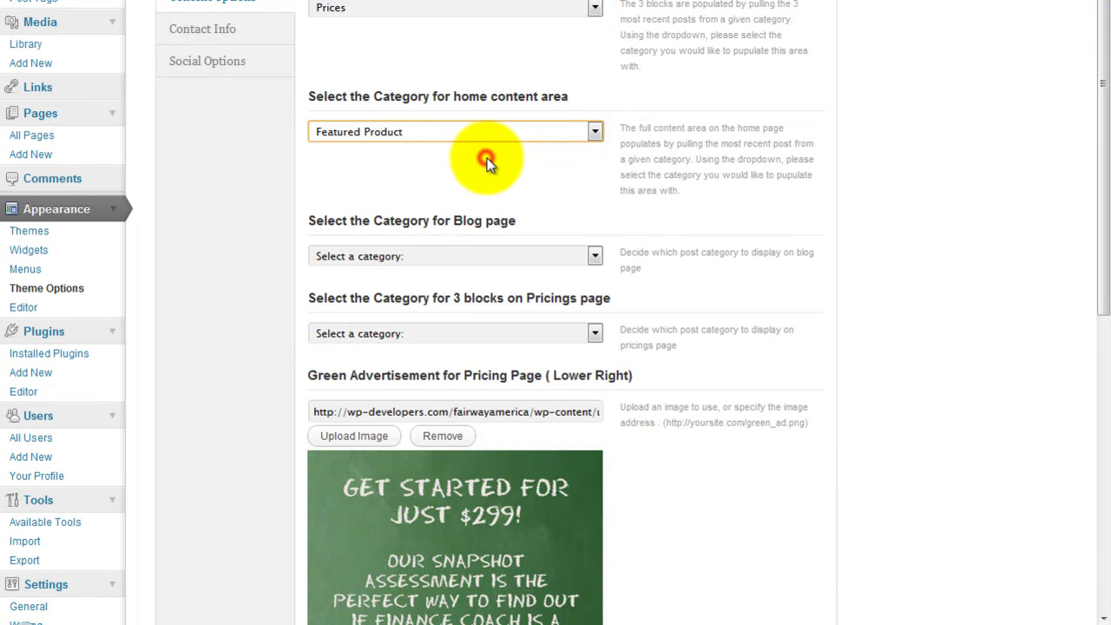
scroll(754, 297, down, 5)
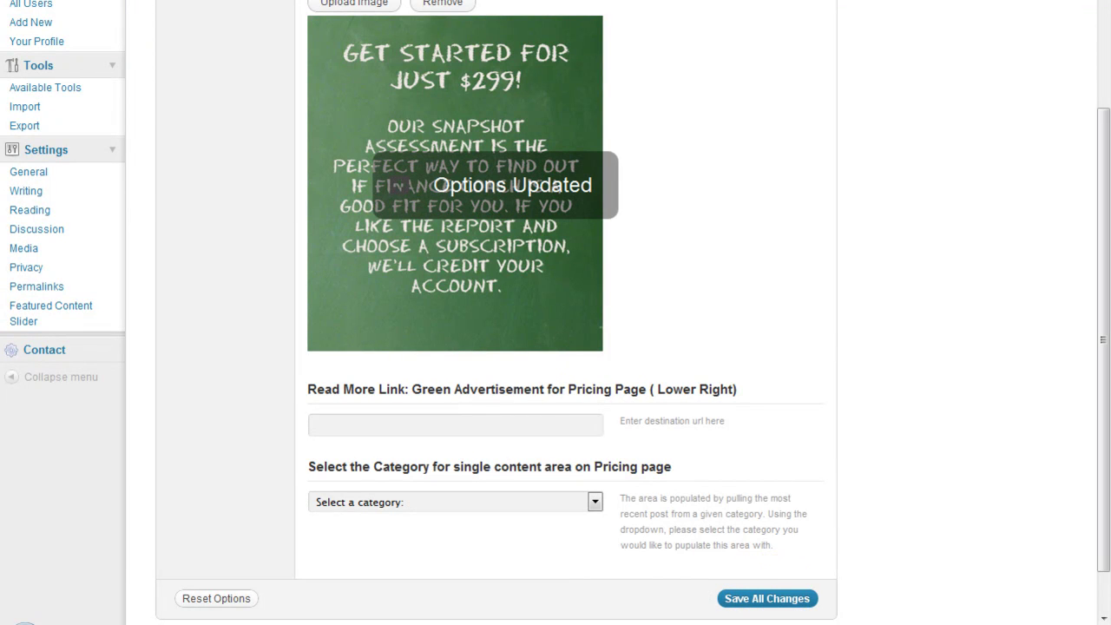
click(261, 9)
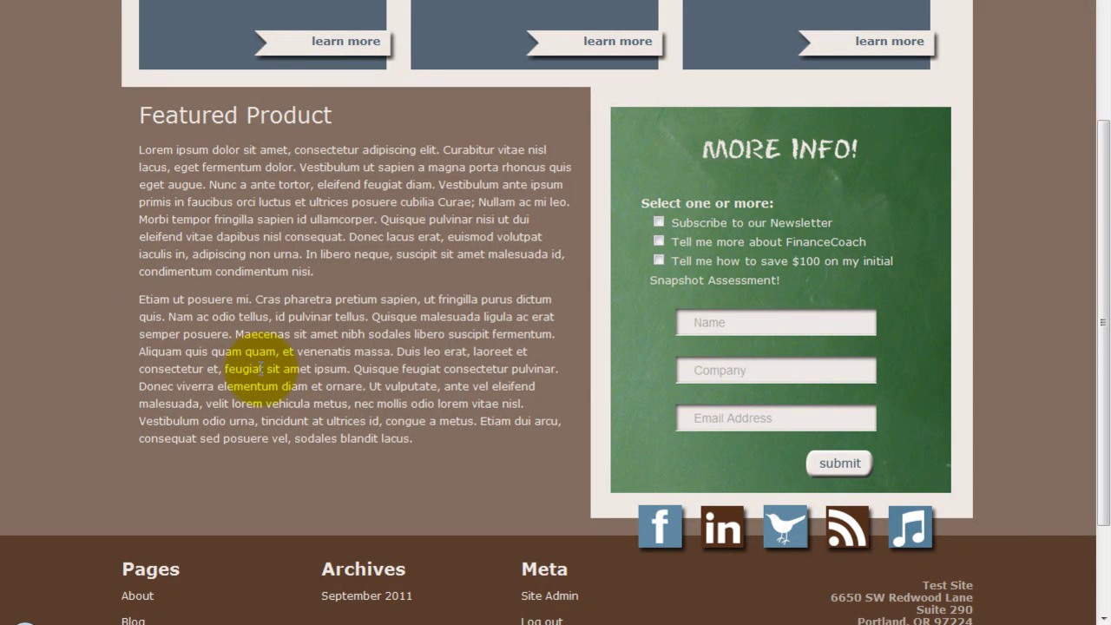
Step: Save Uncategorized as the home content area's category and reload the home page to review its blocks and content area
key(ctrl+Tab)
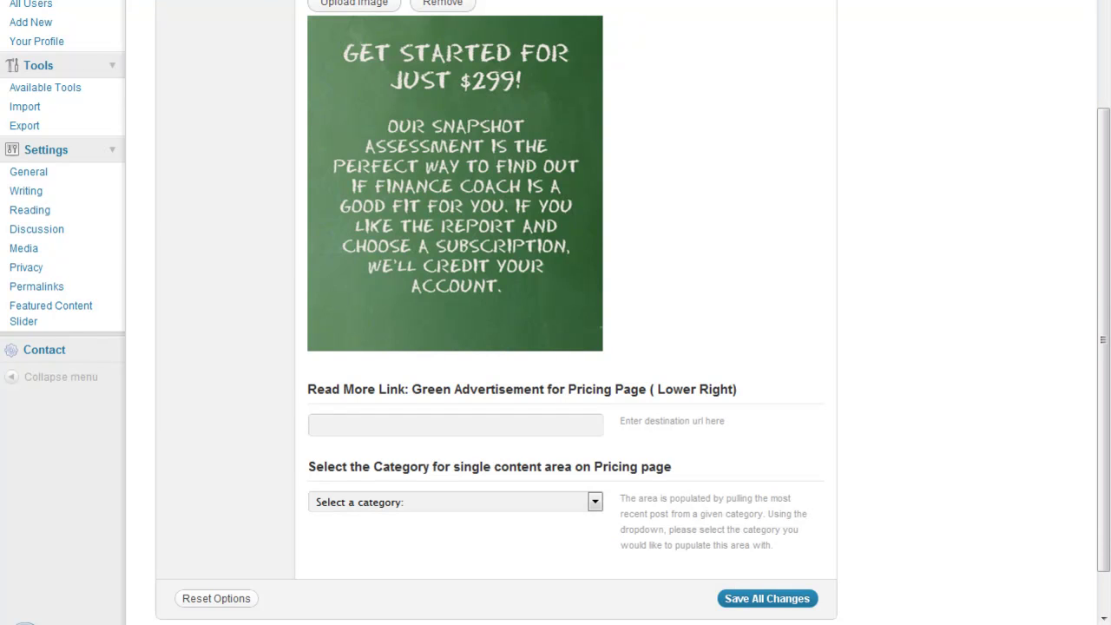
scroll(540, 126, up, 5)
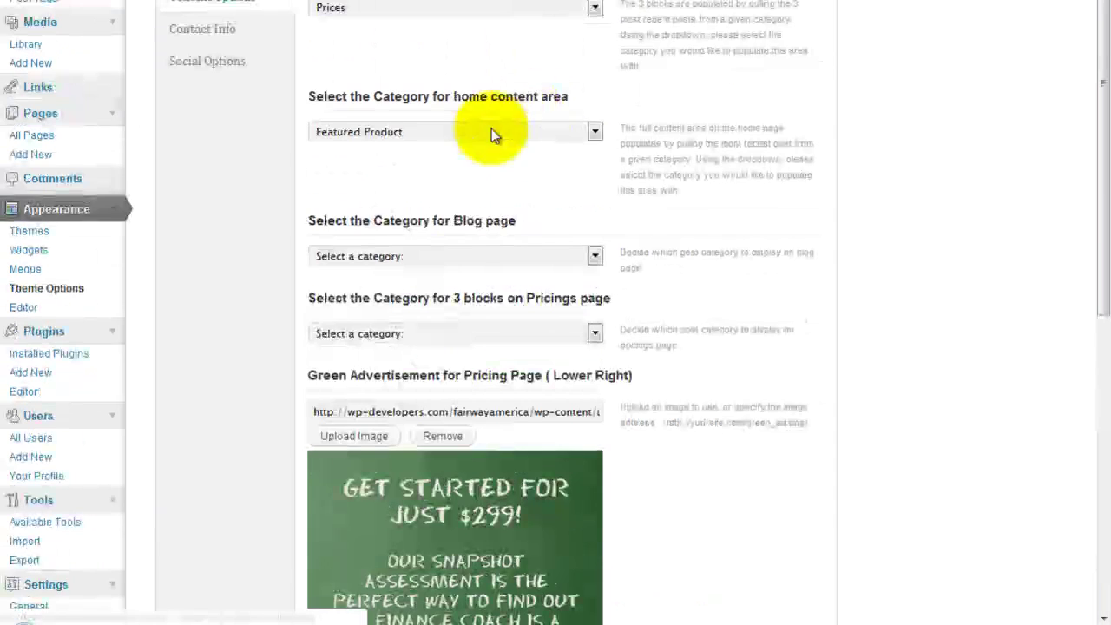
click(385, 137)
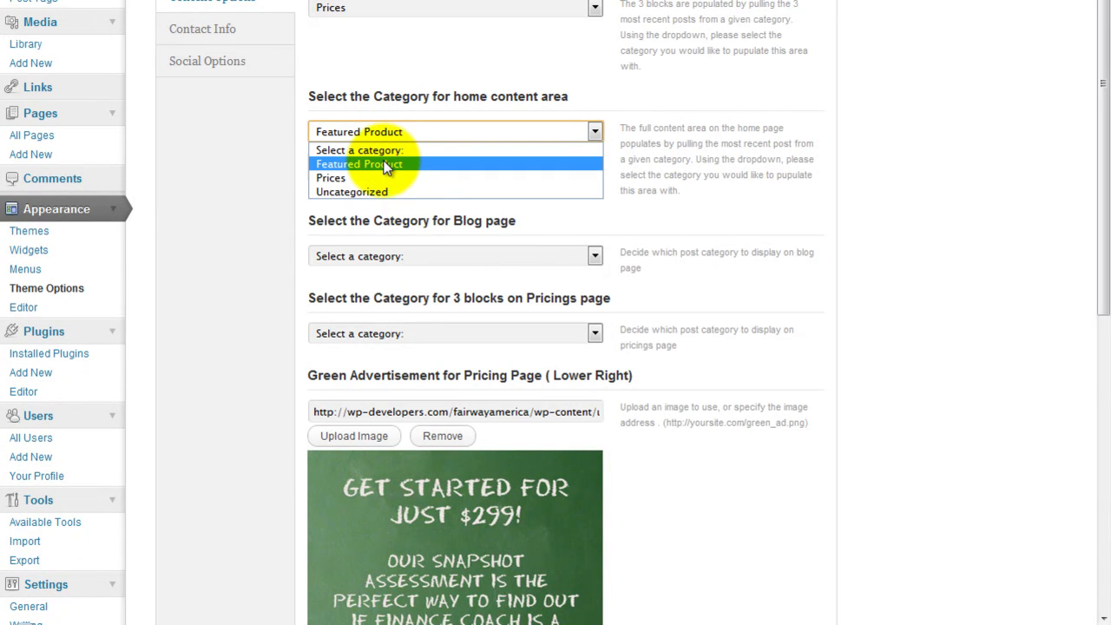
click(379, 165)
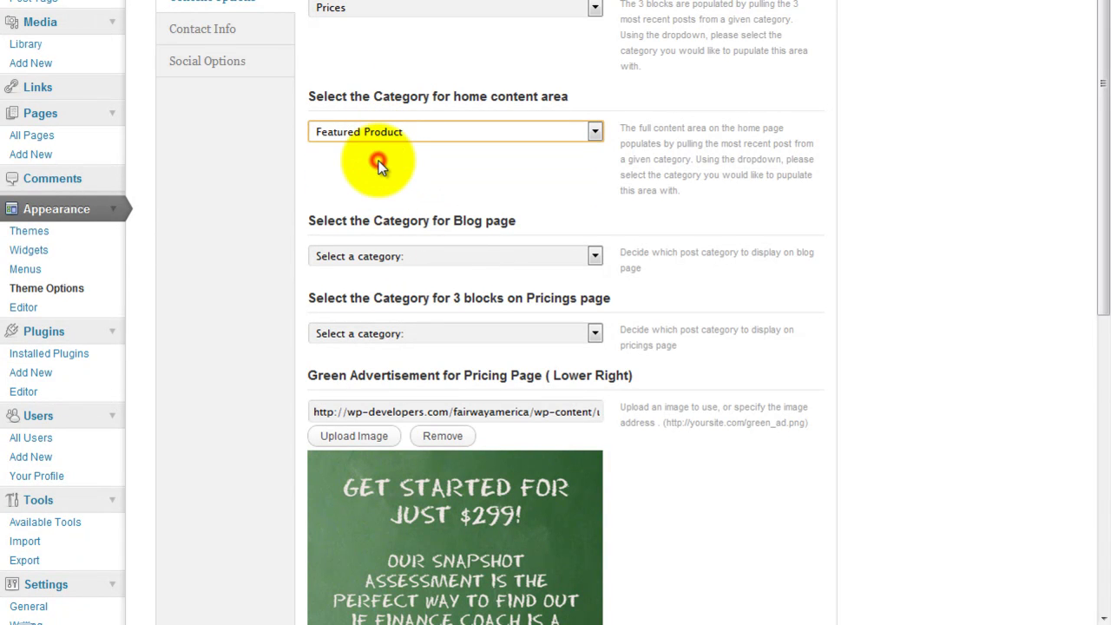
click(373, 136)
click(382, 189)
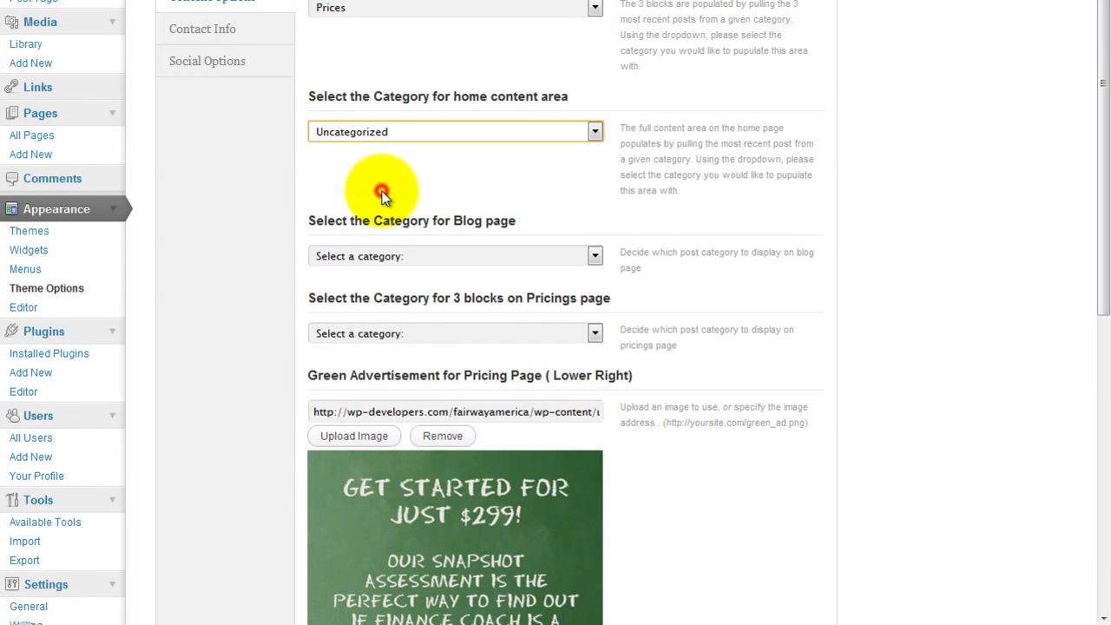
scroll(665, 419, down, 5)
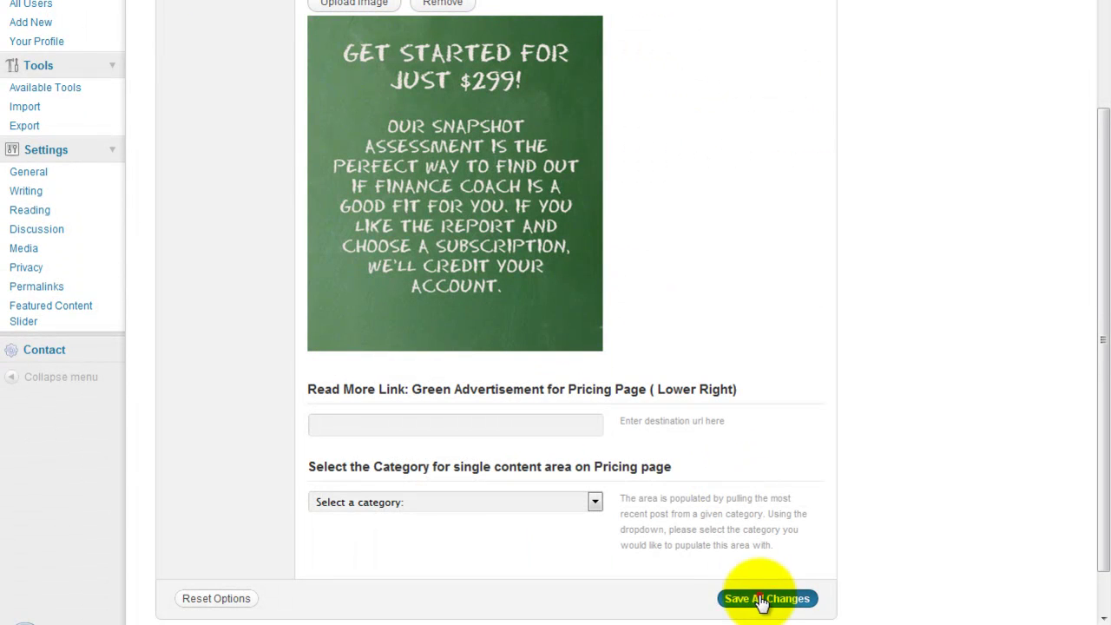
click(762, 598)
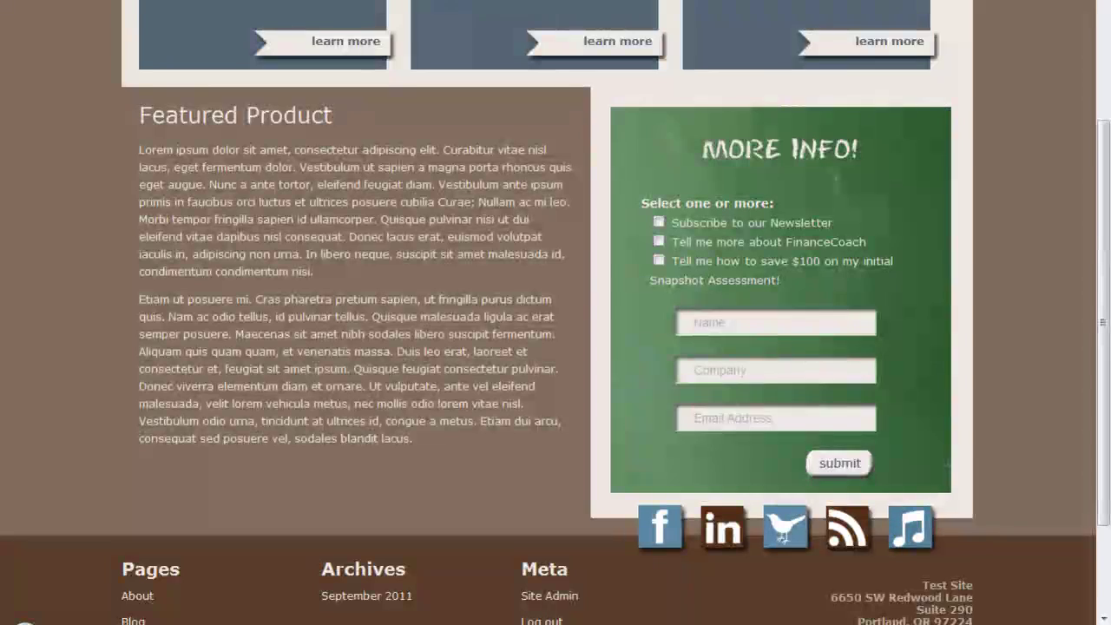
key(F5)
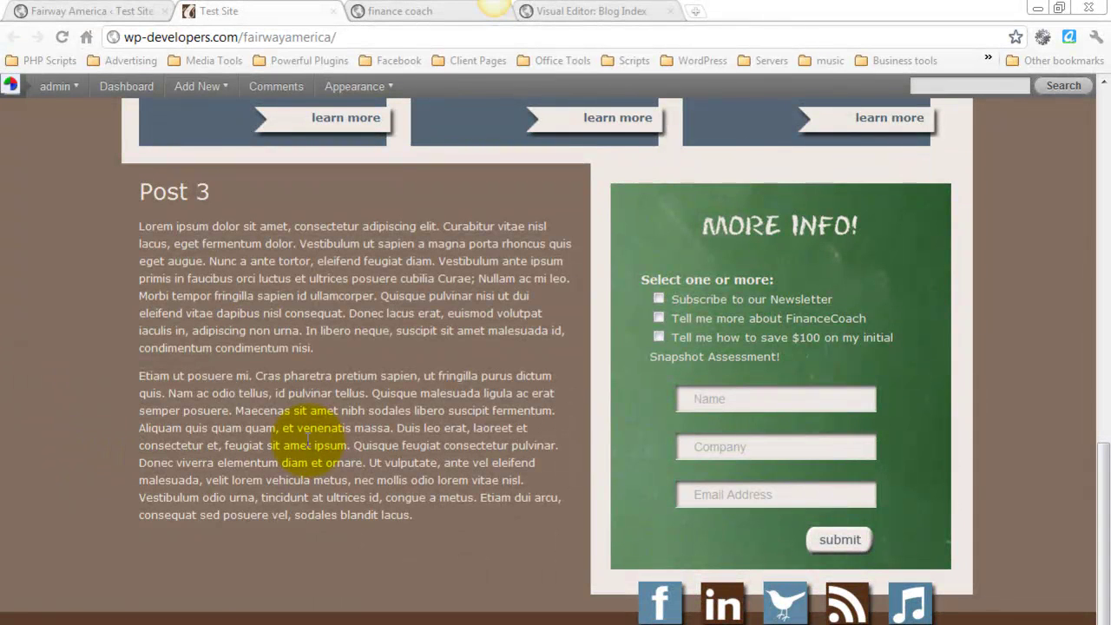
scroll(957, 289, up, 3)
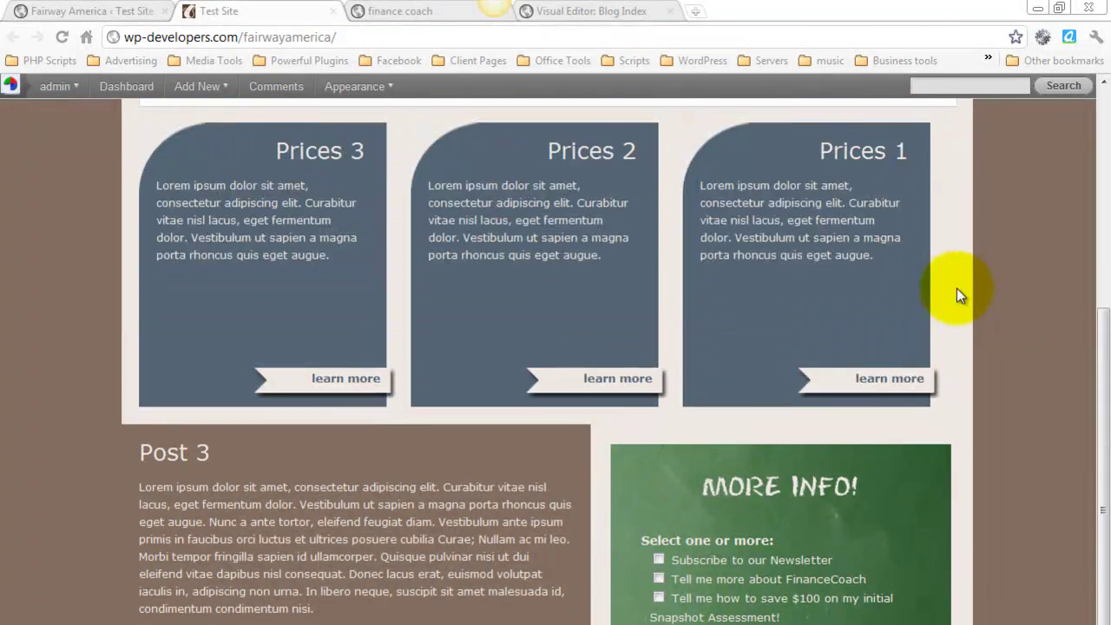
scroll(863, 503, down, 2)
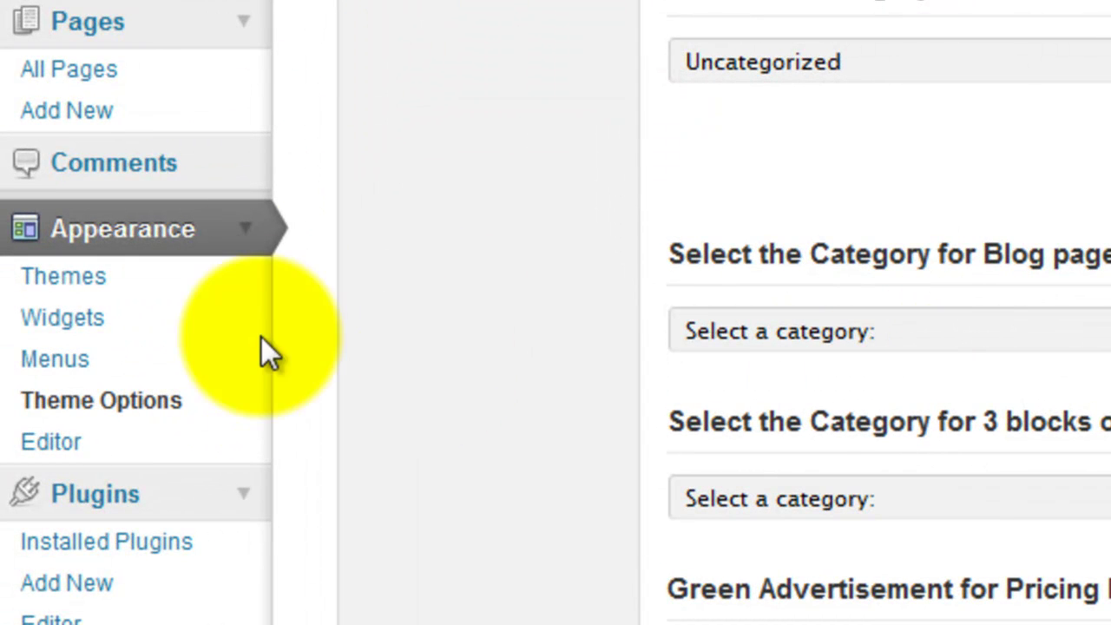
Step: Cut all the form code from the Text widget in the Home Web2Lead area and paste it into an empty Notepad file
click(161, 328)
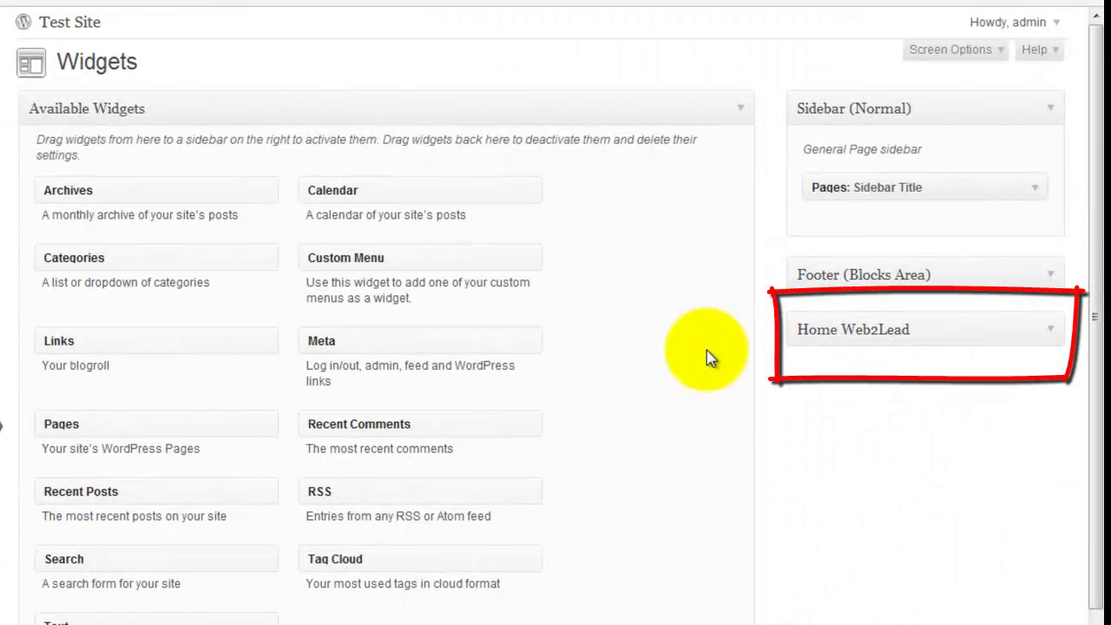
click(1050, 336)
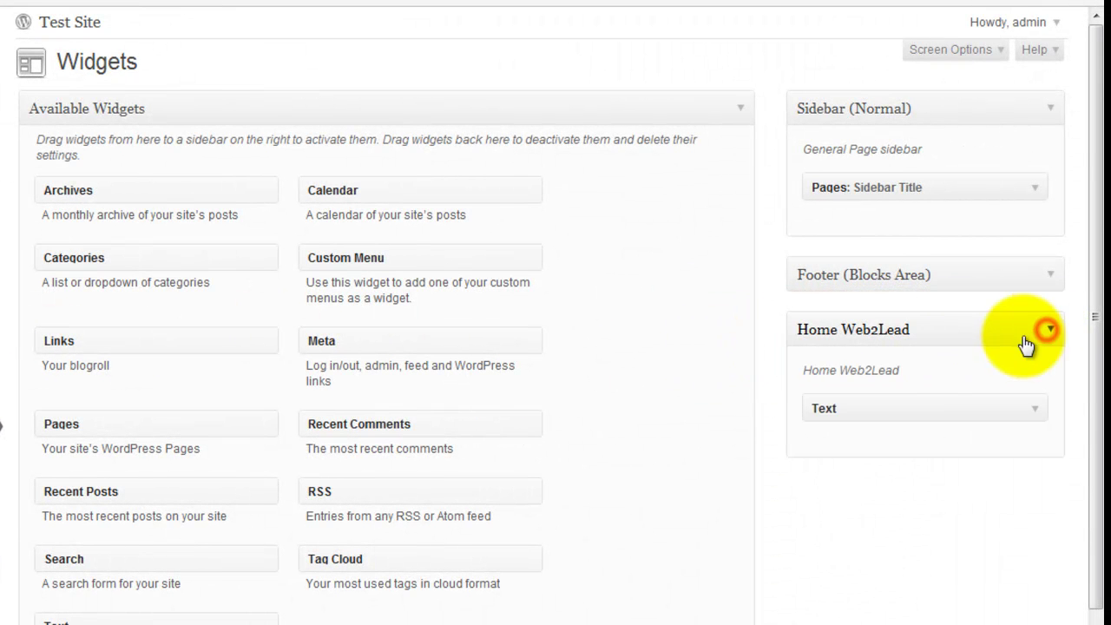
click(1035, 410)
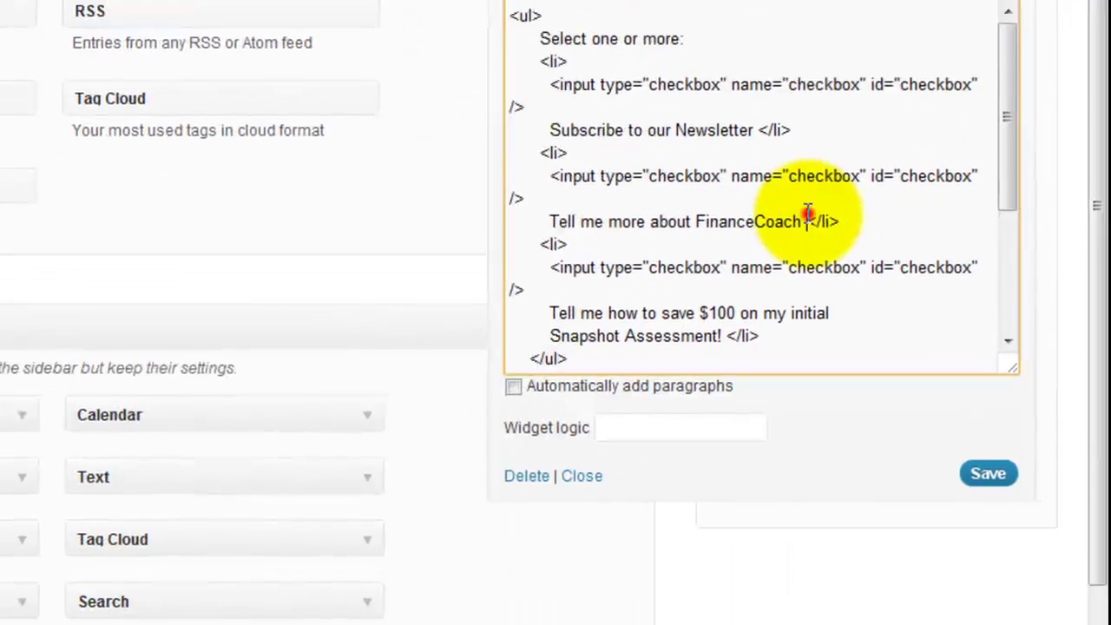
click(811, 404)
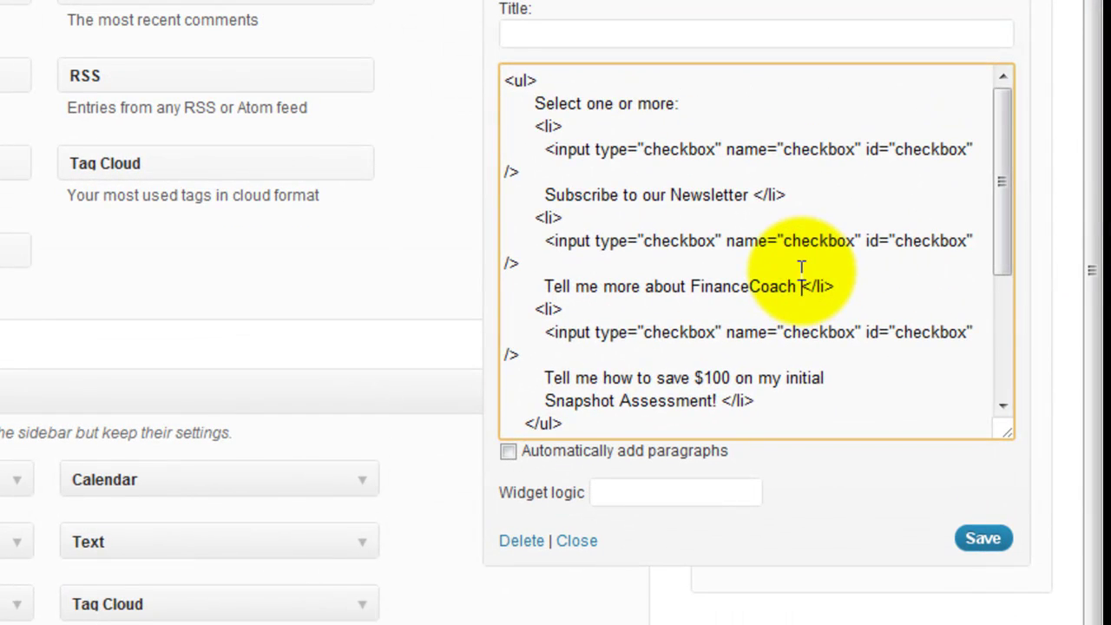
key(ctrl+a)
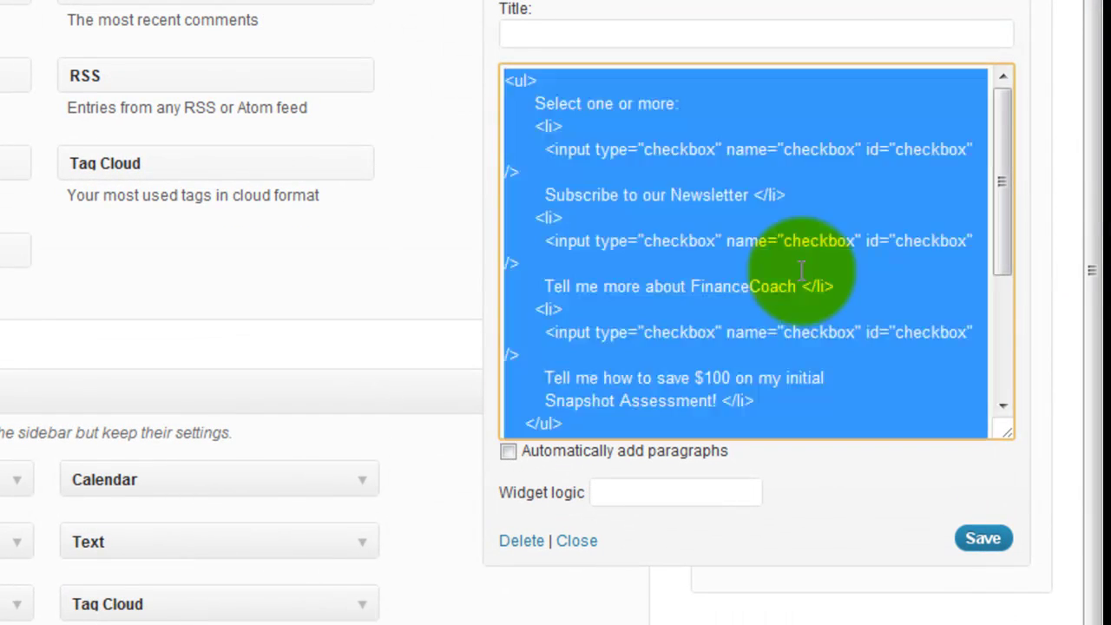
key(Delete)
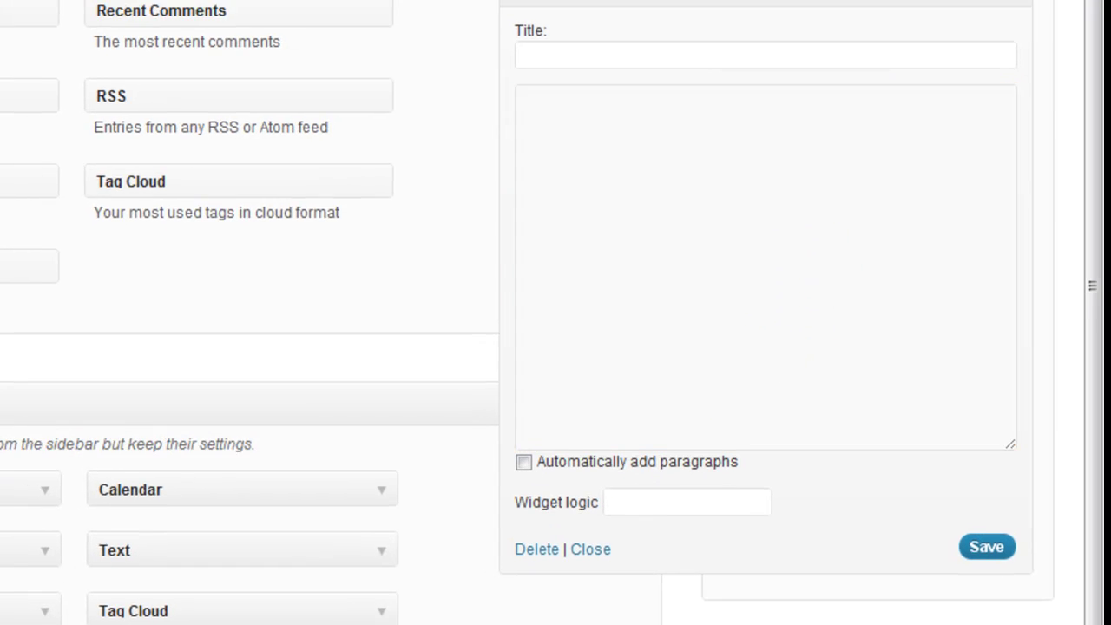
key(alt+Tab)
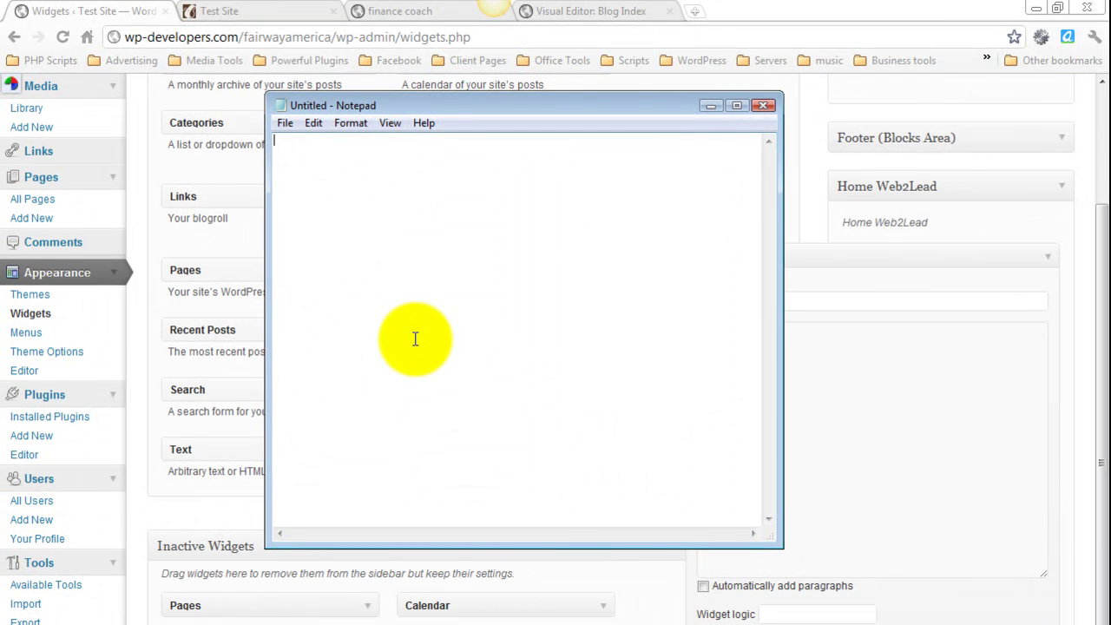
key(ctrl+v)
drag(669, 536, 344, 504)
click(943, 427)
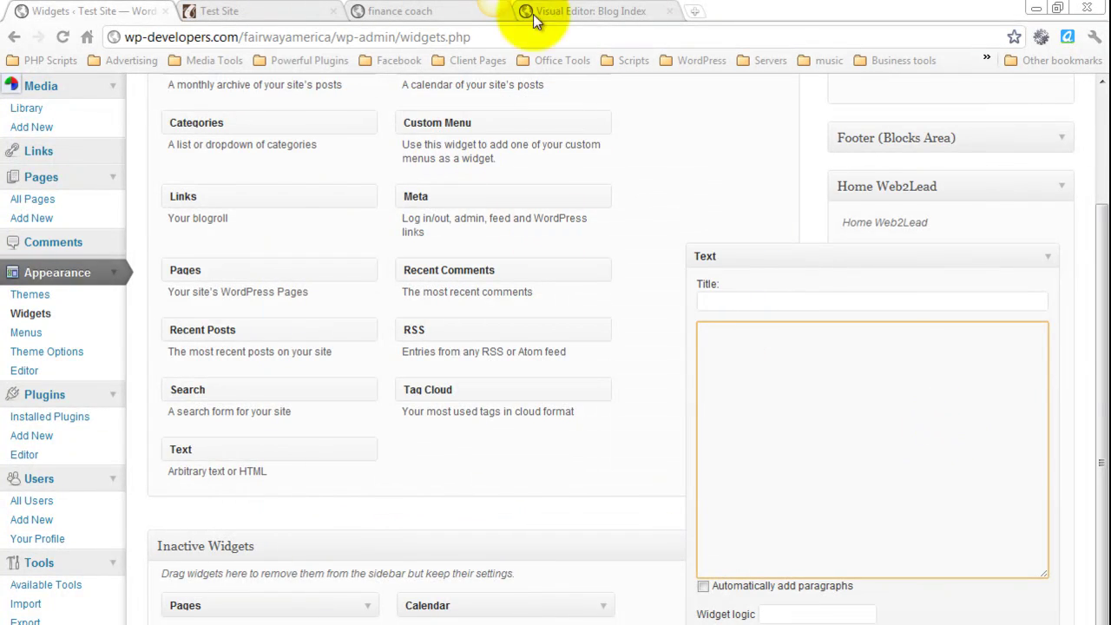
Step: Open the "Fill out the form below to get started" block in the Blog Index visual editor and copy all its HTML code
click(575, 12)
scroll(821, 562, down, 1)
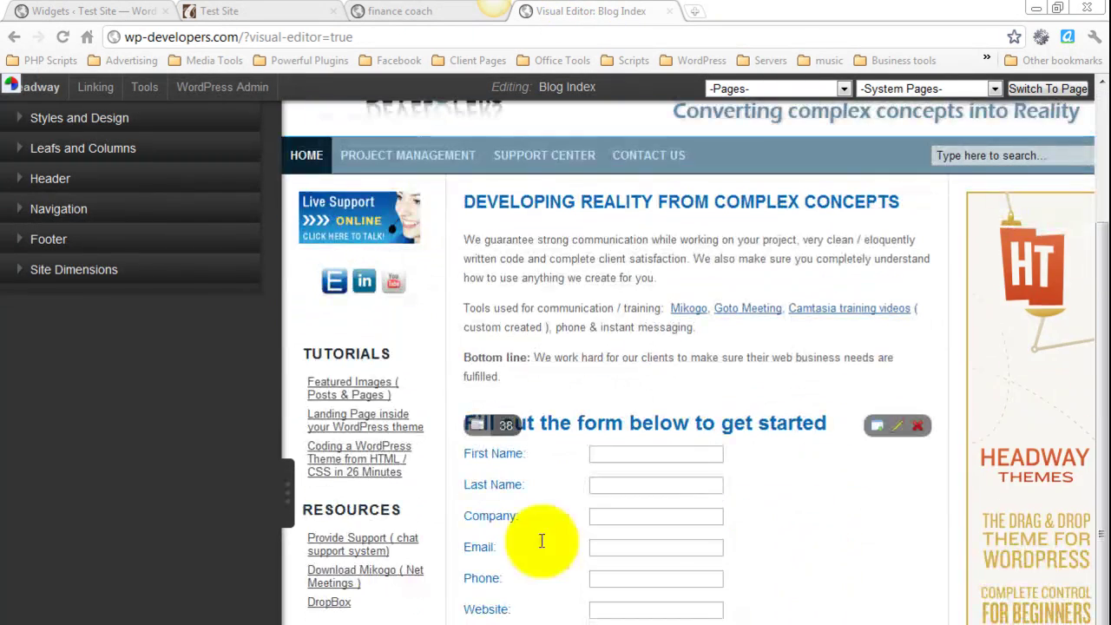
click(901, 431)
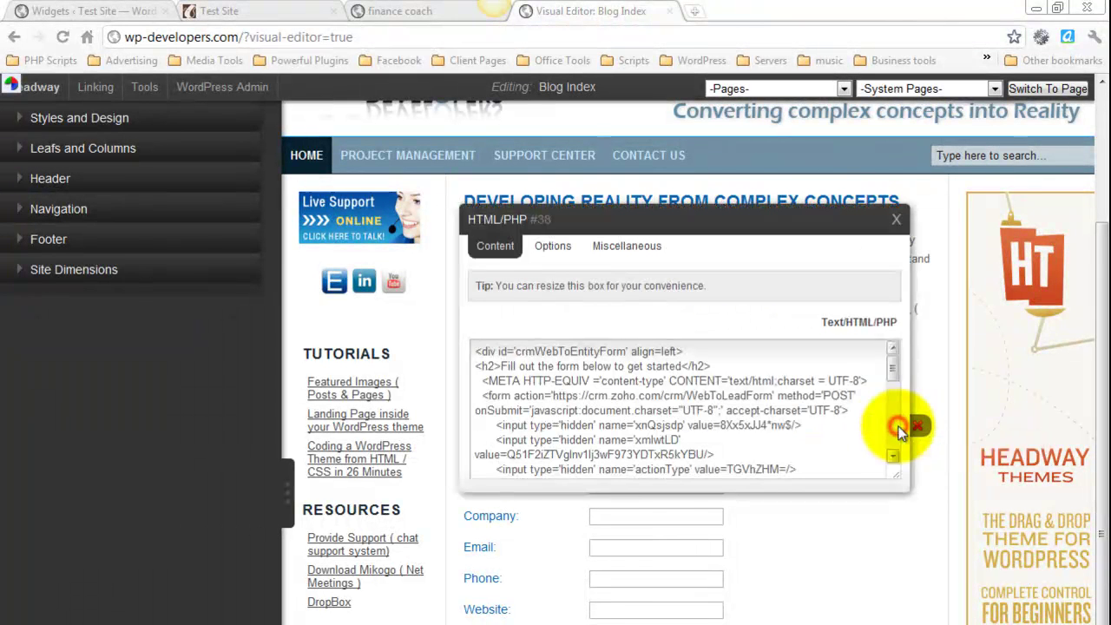
key(ctrl+a)
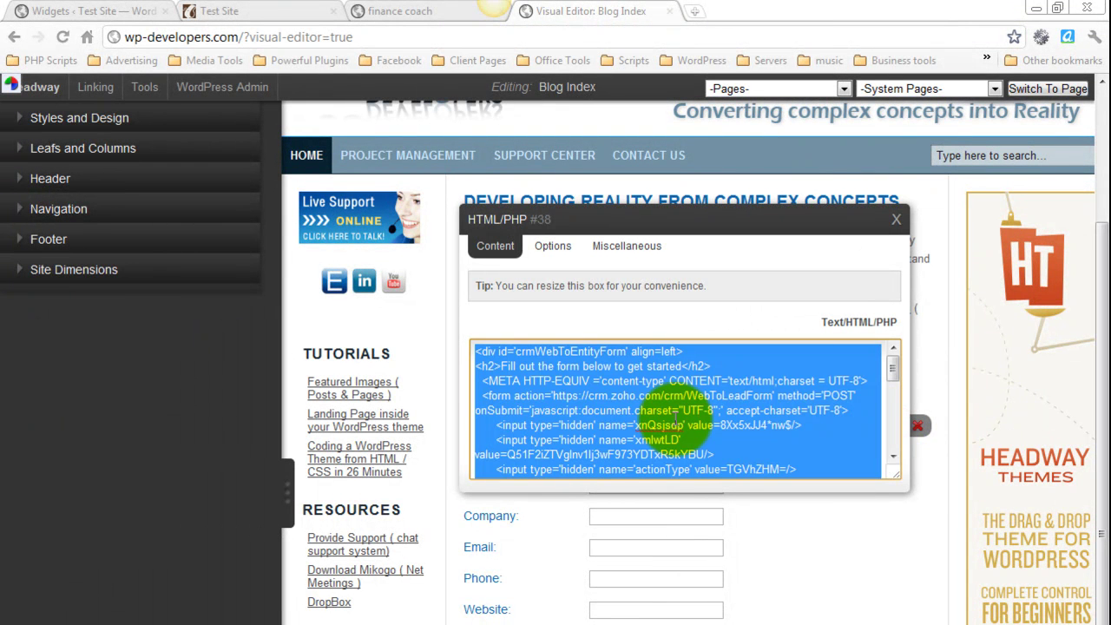
Step: Paste the copied Zoho CRM form code into the emptied Home Web2Lead Text widget, save it and view the form on the home page
click(69, 11)
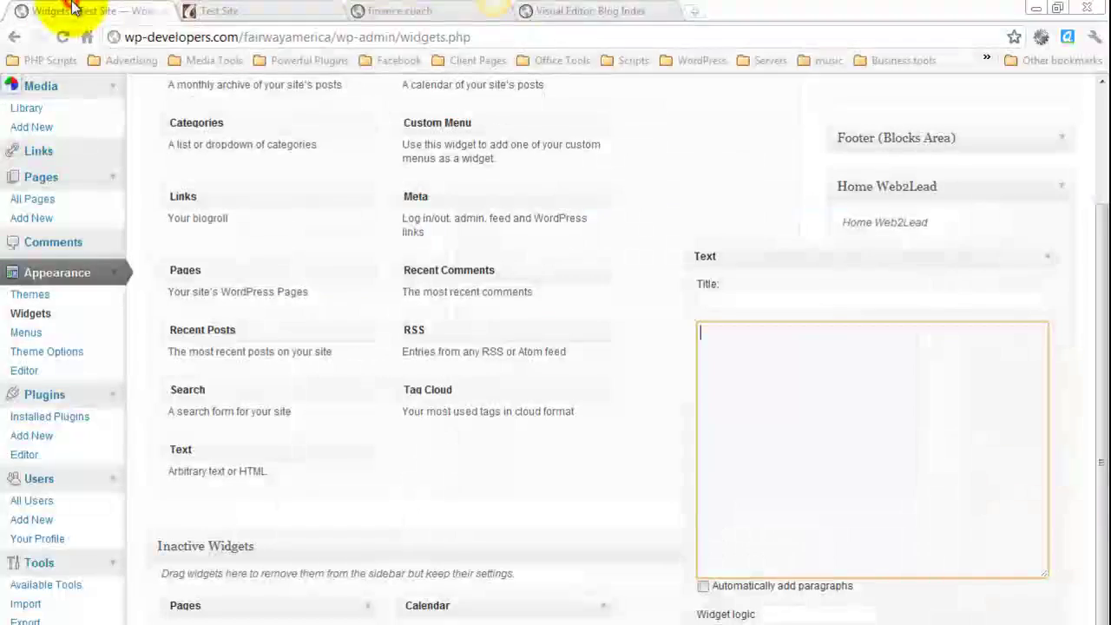
click(921, 484)
key(ctrl+v)
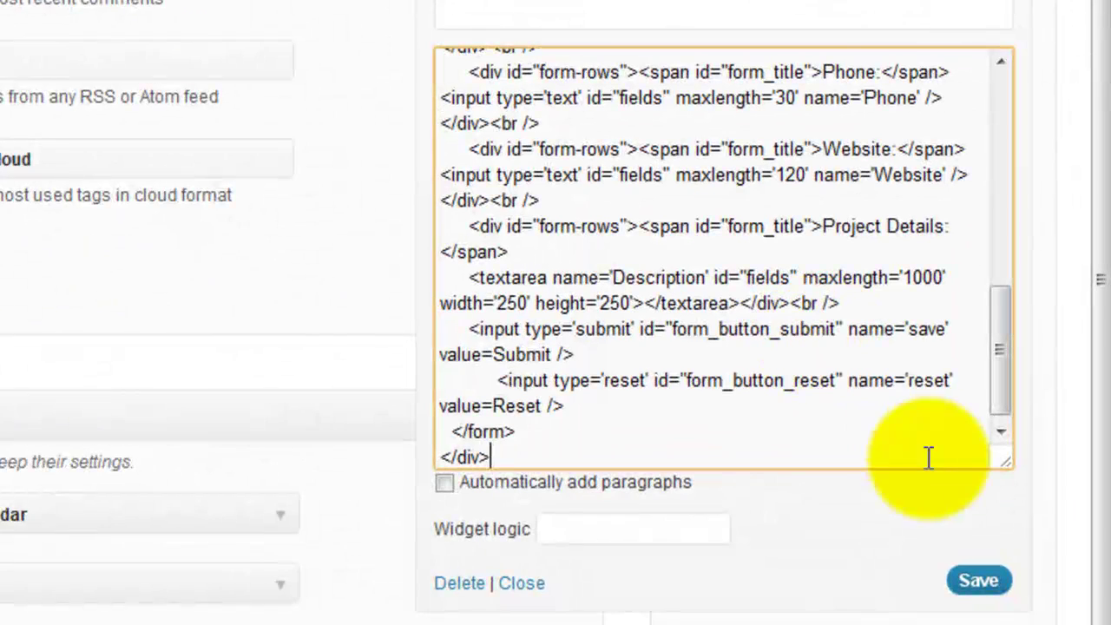
click(979, 595)
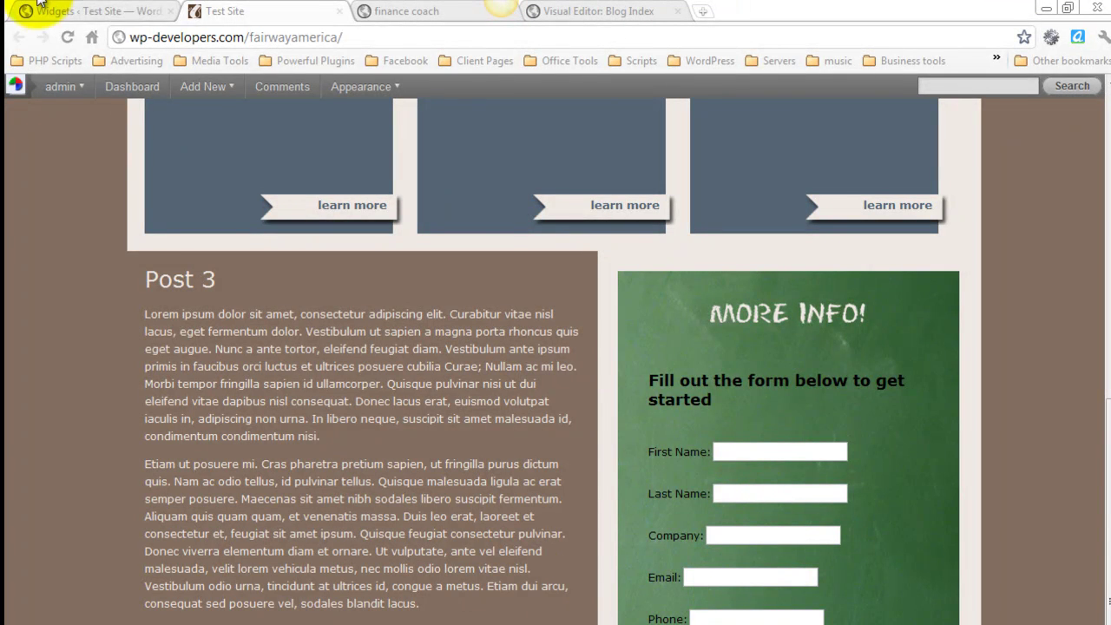
Step: Replace the Zoho form code in the Home Web2Lead Text widget with the original code kept in Notepad and view the home page
click(65, 9)
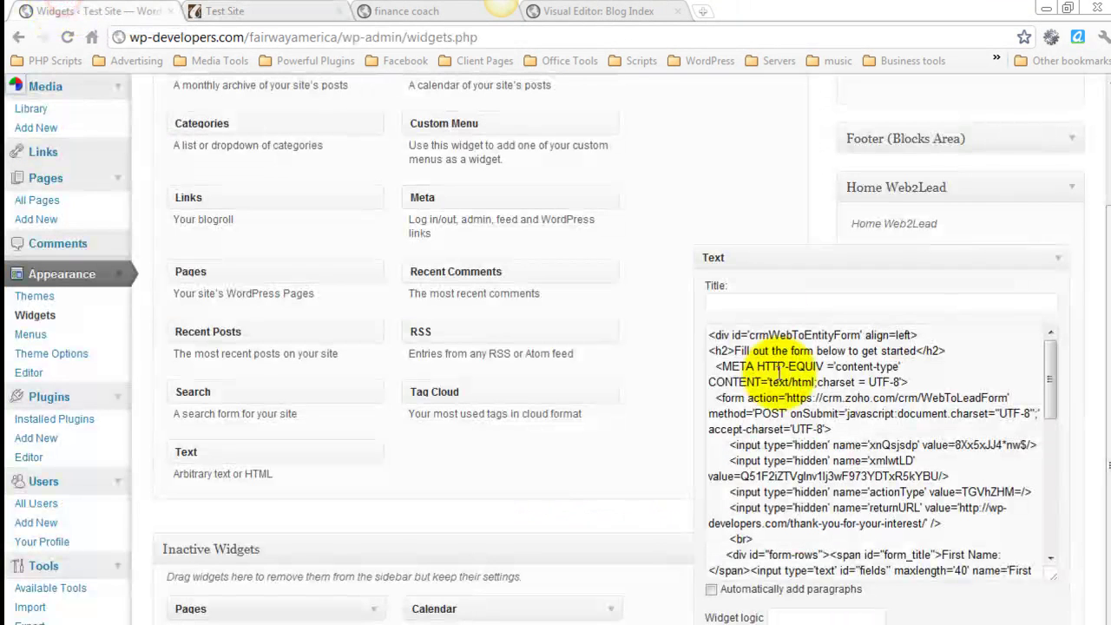
click(806, 379)
key(ctrl+a)
key(ctrl+x)
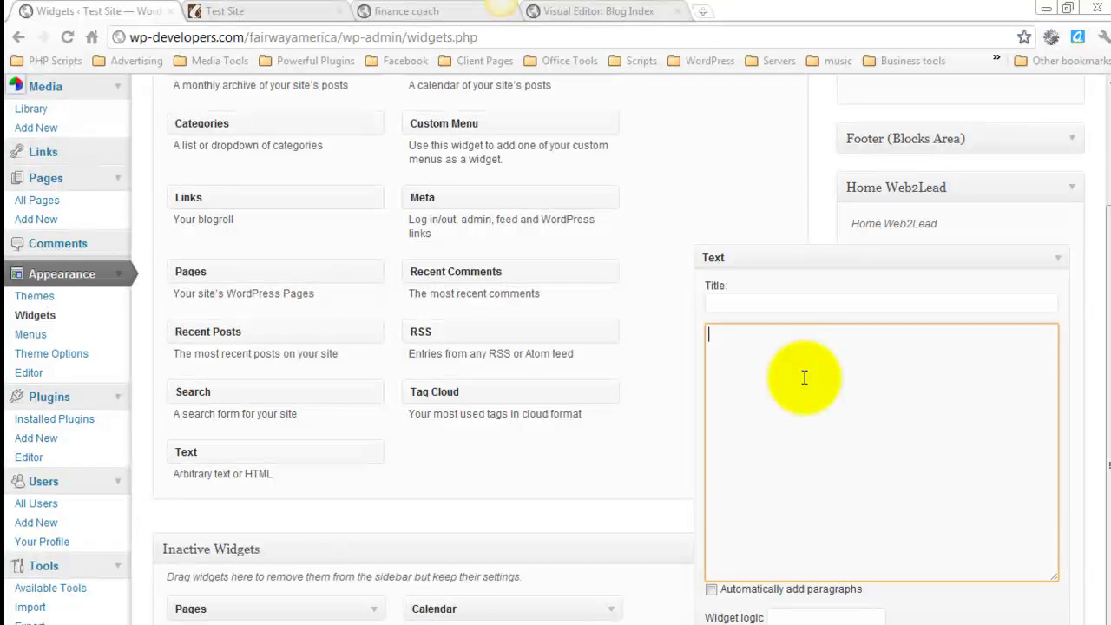
key(ctrl+v)
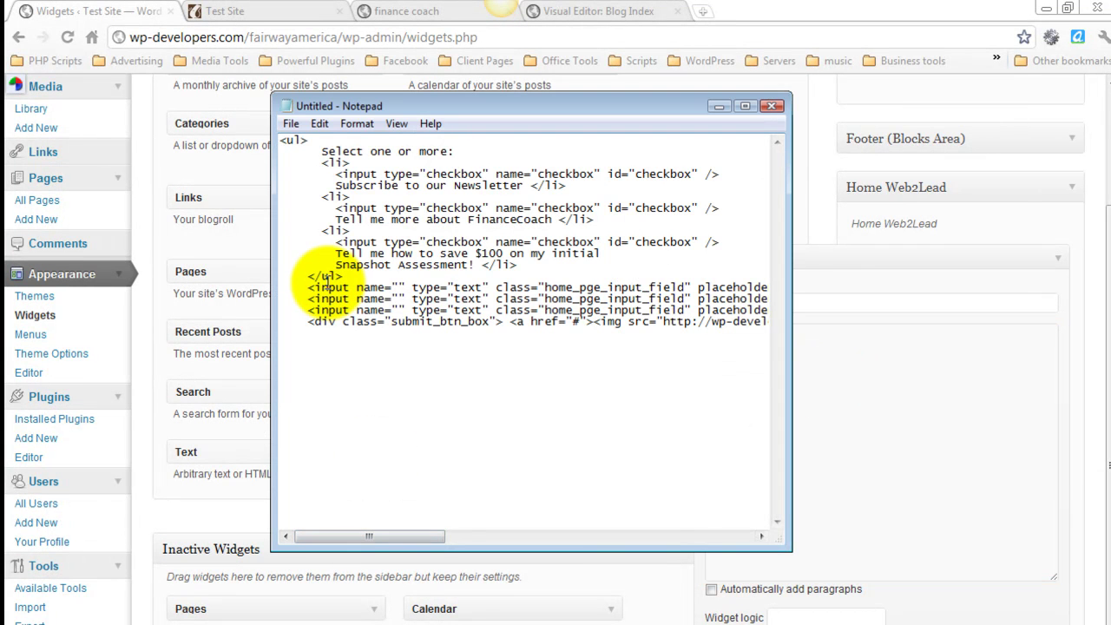
key(ctrl+a)
key(ctrl+x)
click(856, 380)
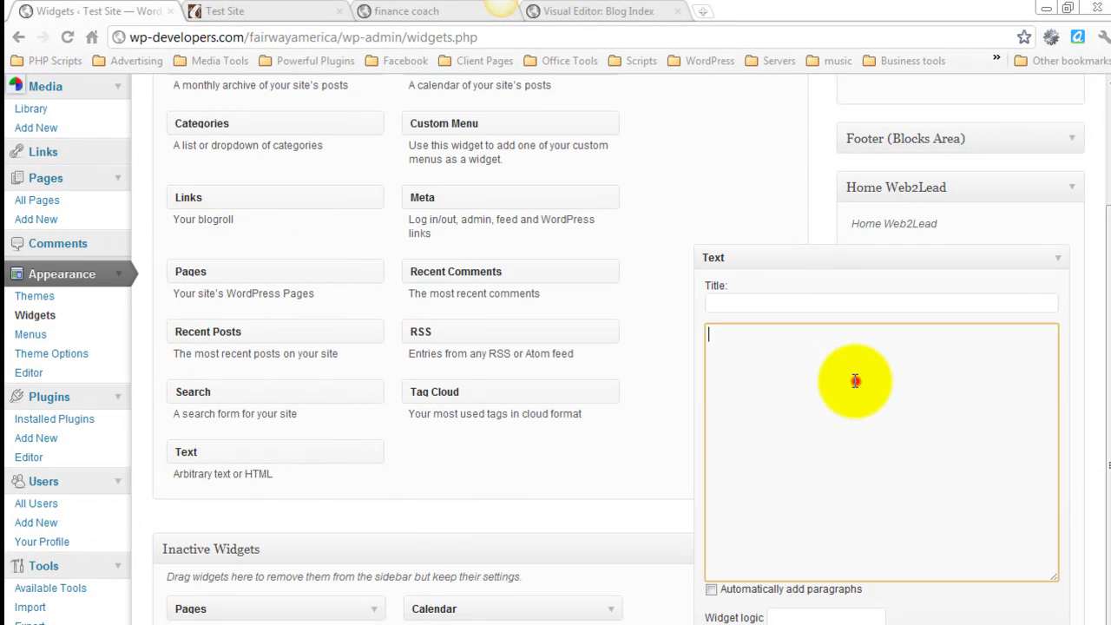
key(ctrl+v)
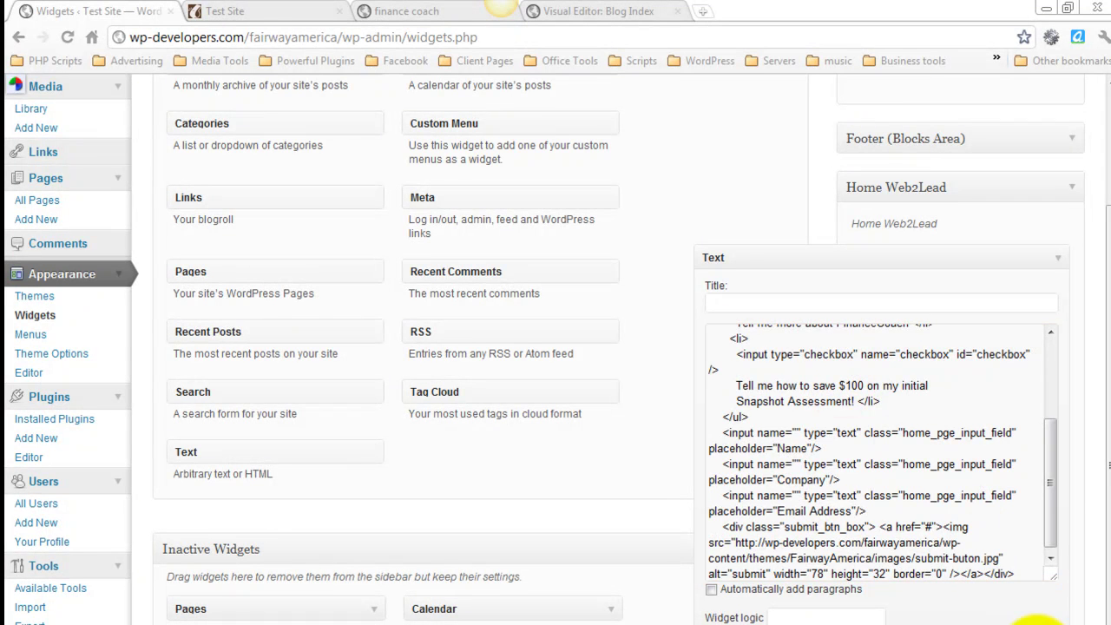
click(227, 11)
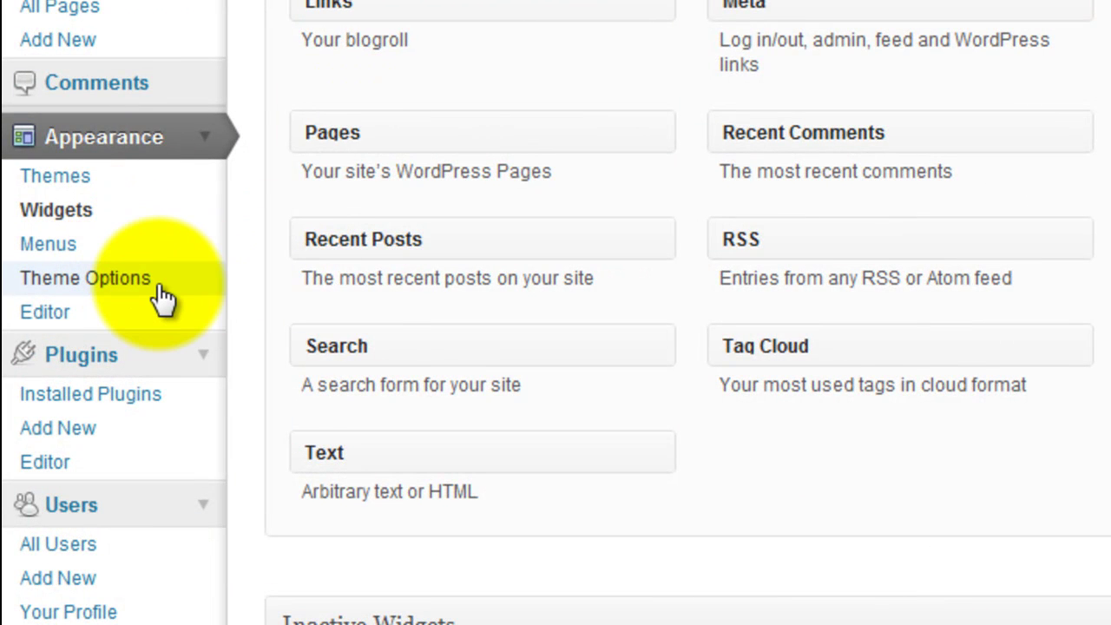
Step: Examine the Facebook, LinkedIn, Twitter and music link fields in the theme's social options and the matching icons on the home page
click(160, 281)
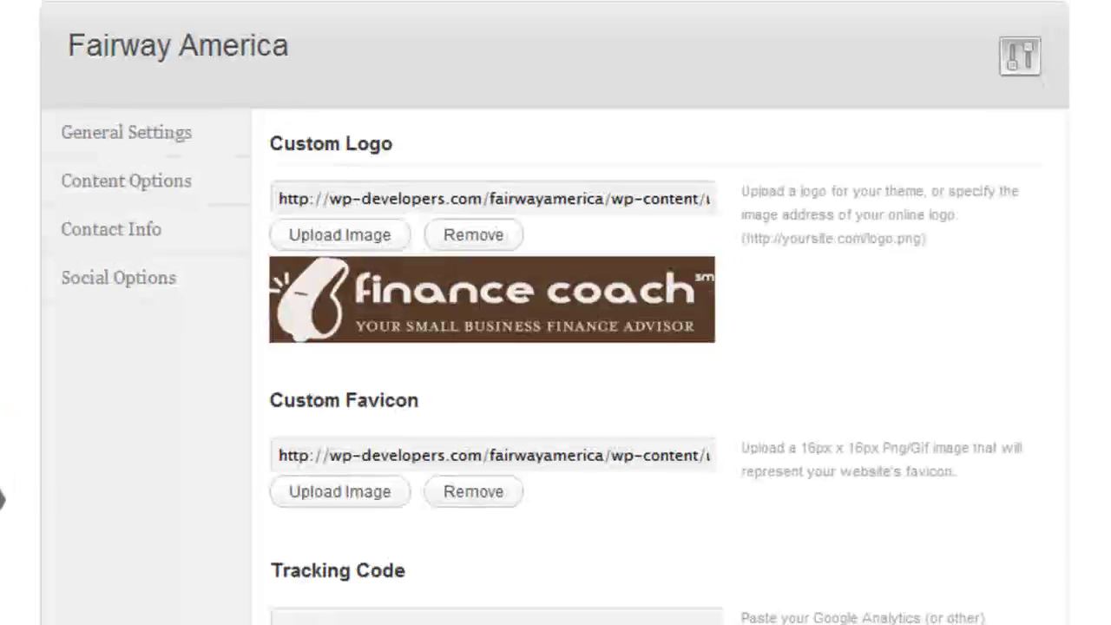
click(178, 283)
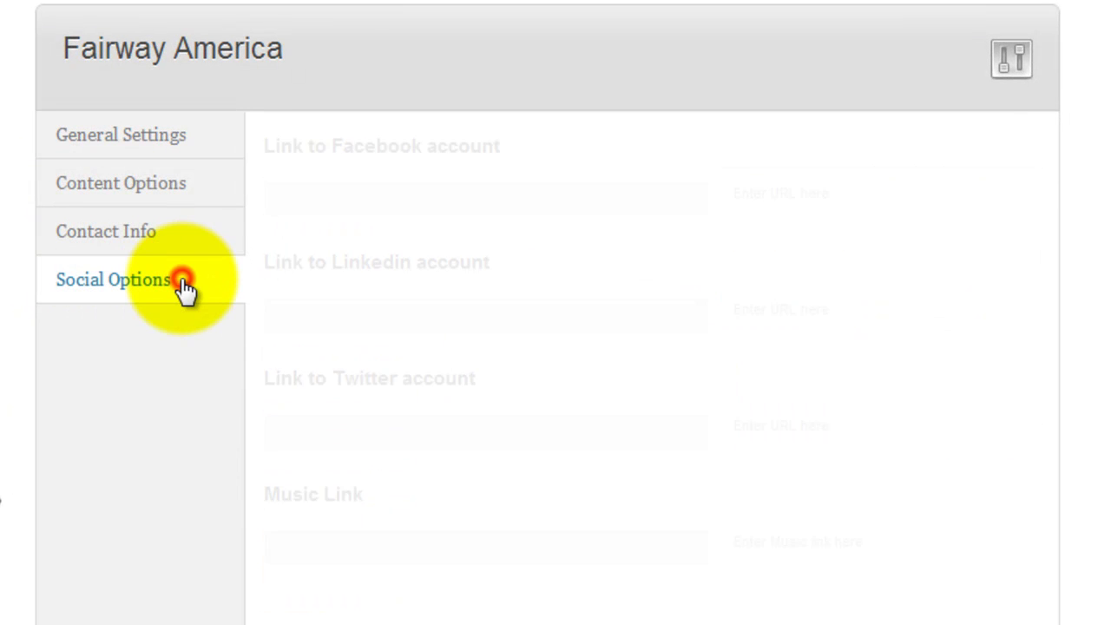
click(521, 191)
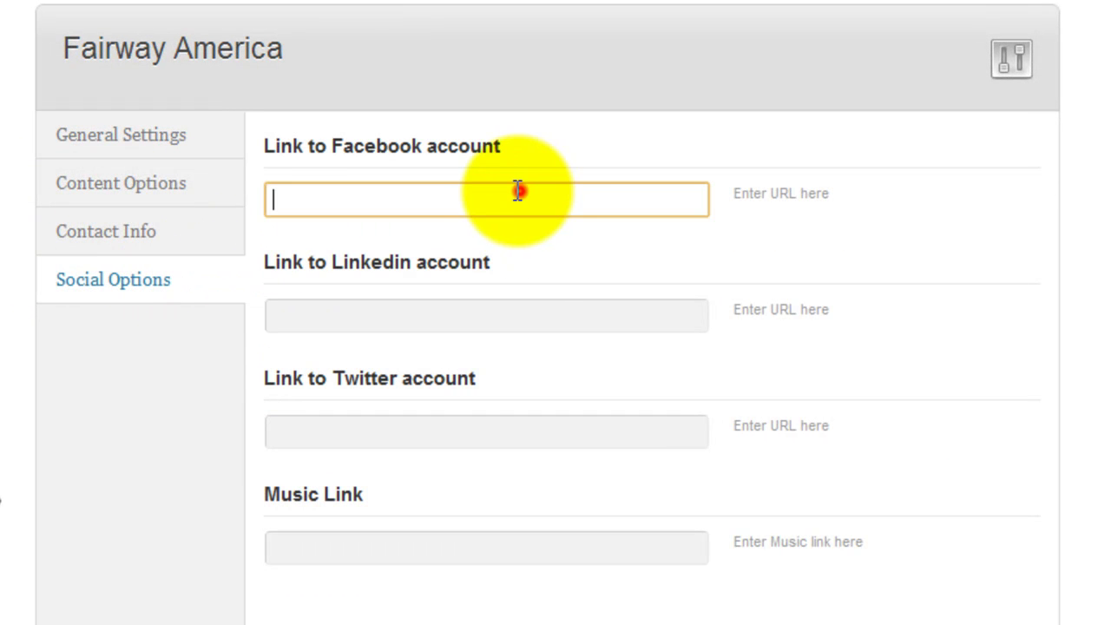
click(481, 310)
click(494, 430)
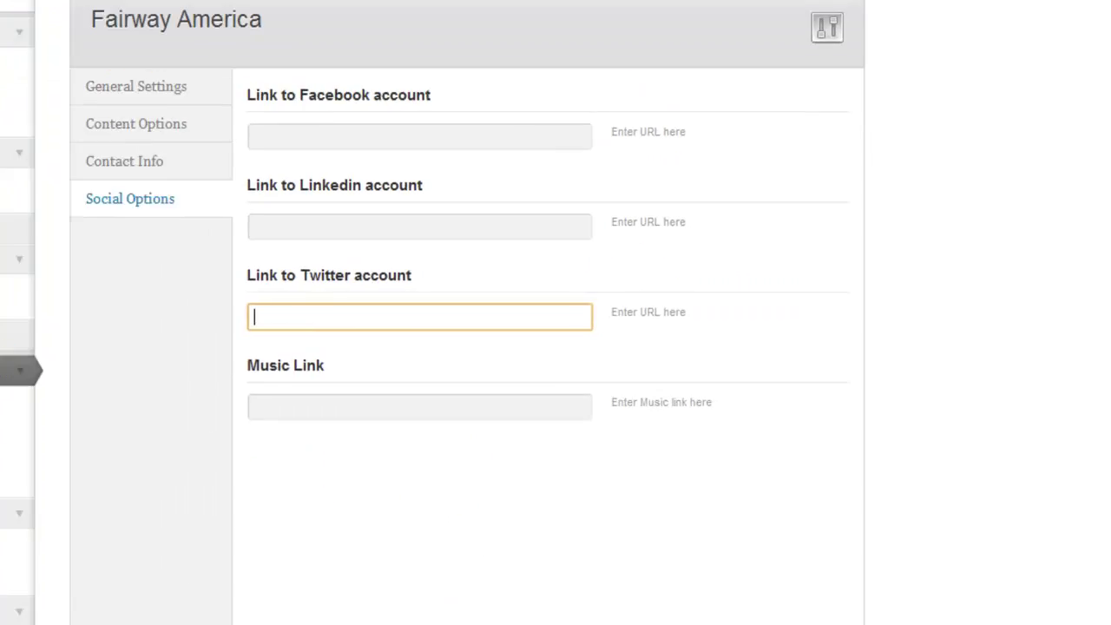
click(268, 9)
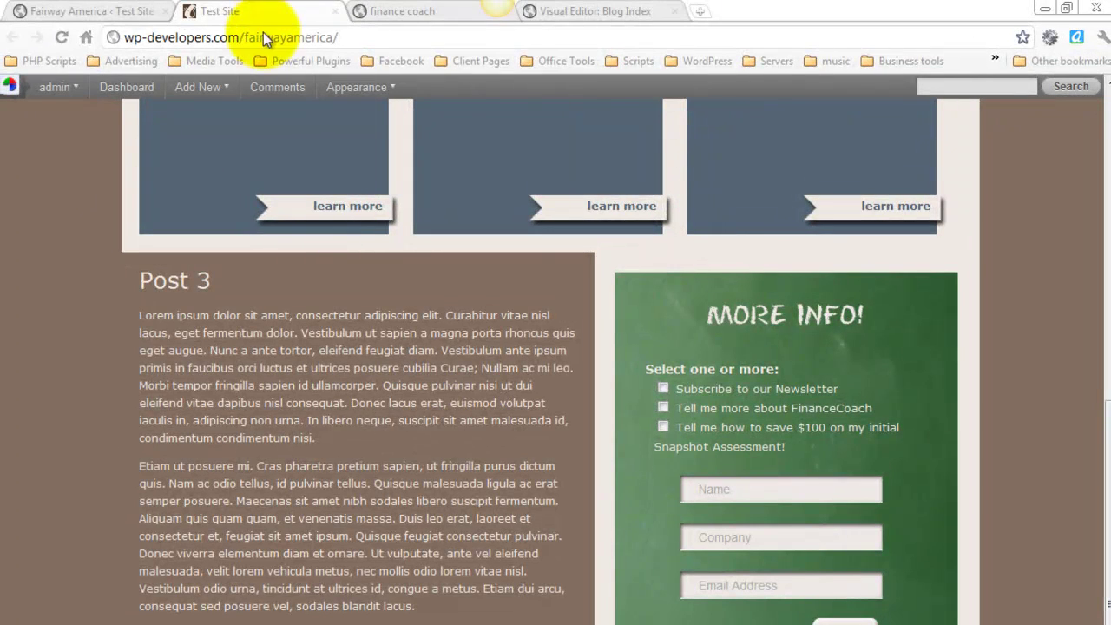
scroll(363, 588, down, 5)
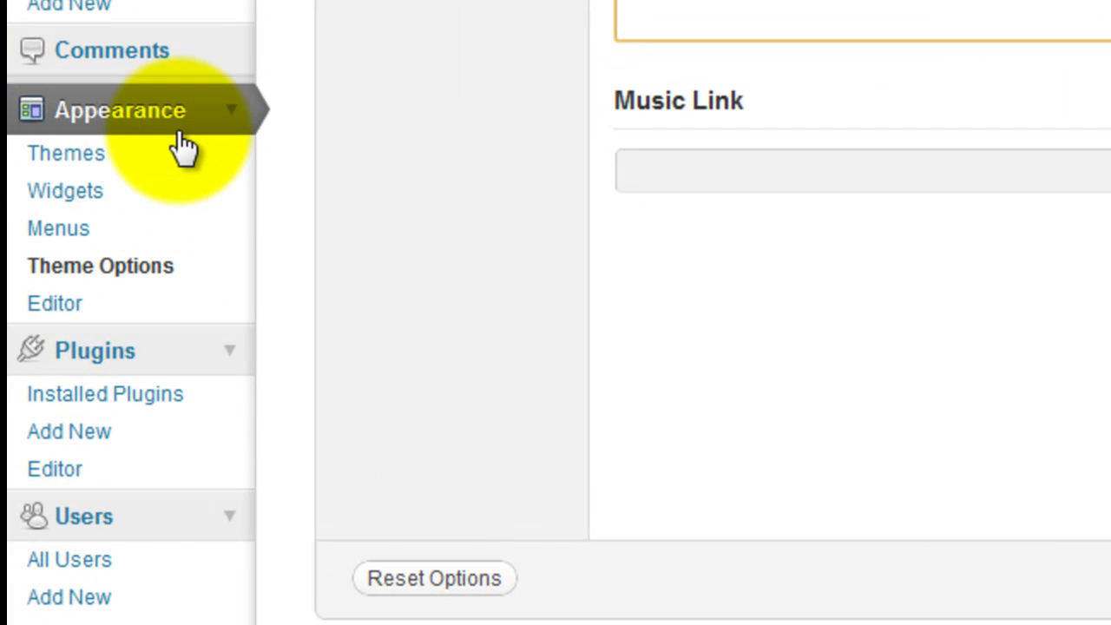
Step: Move the Search widget below Meta in the Footer (Blocks Area) and review the footer on the home page
click(162, 190)
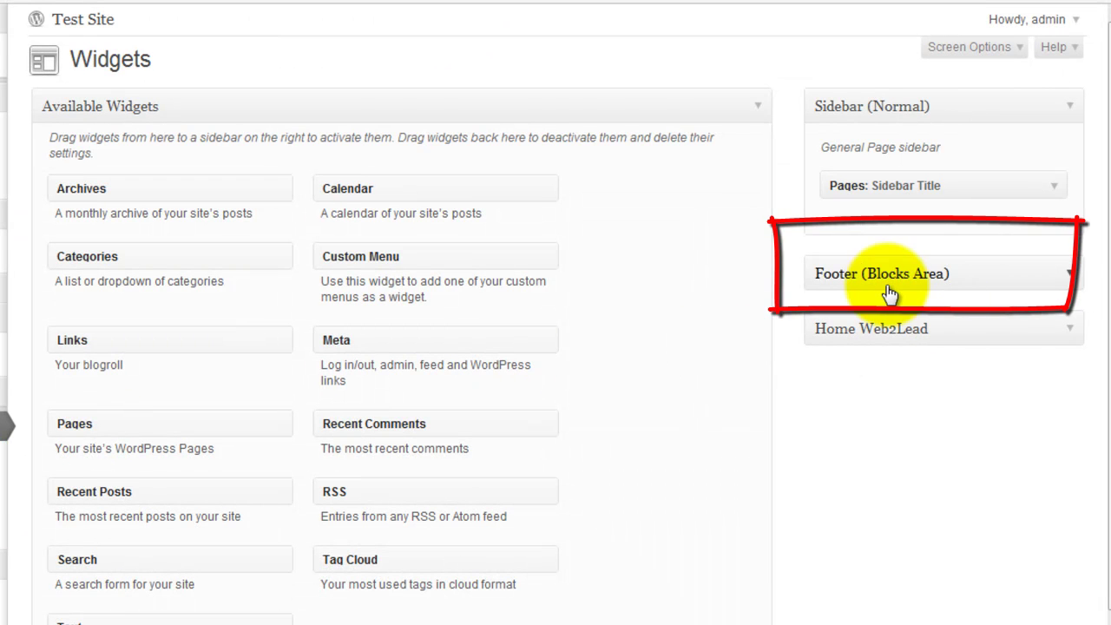
click(1071, 275)
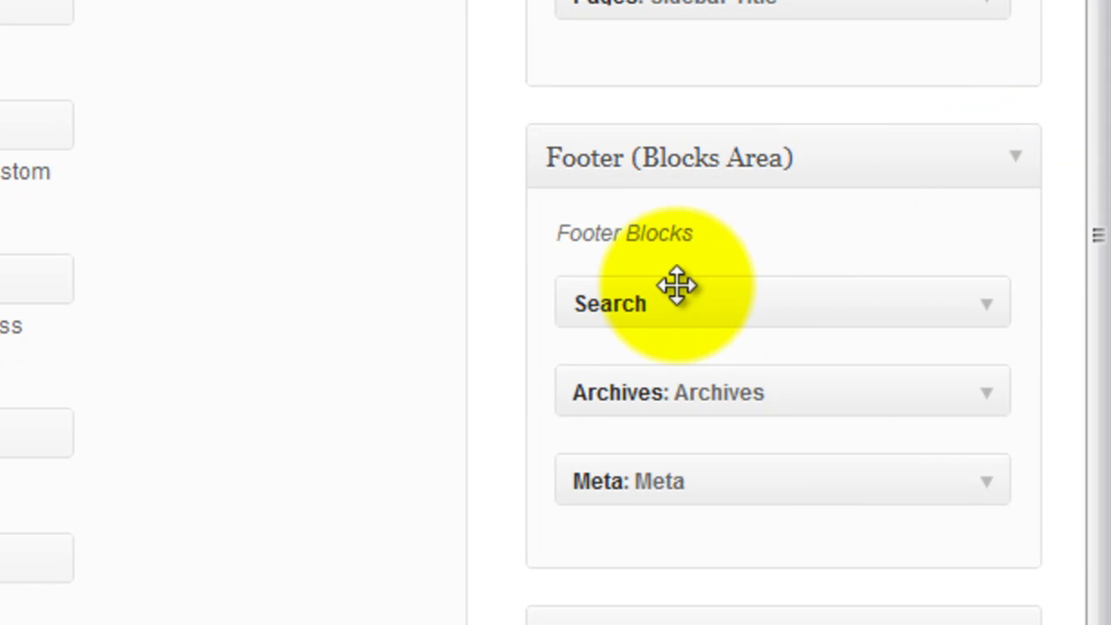
drag(665, 303, 643, 521)
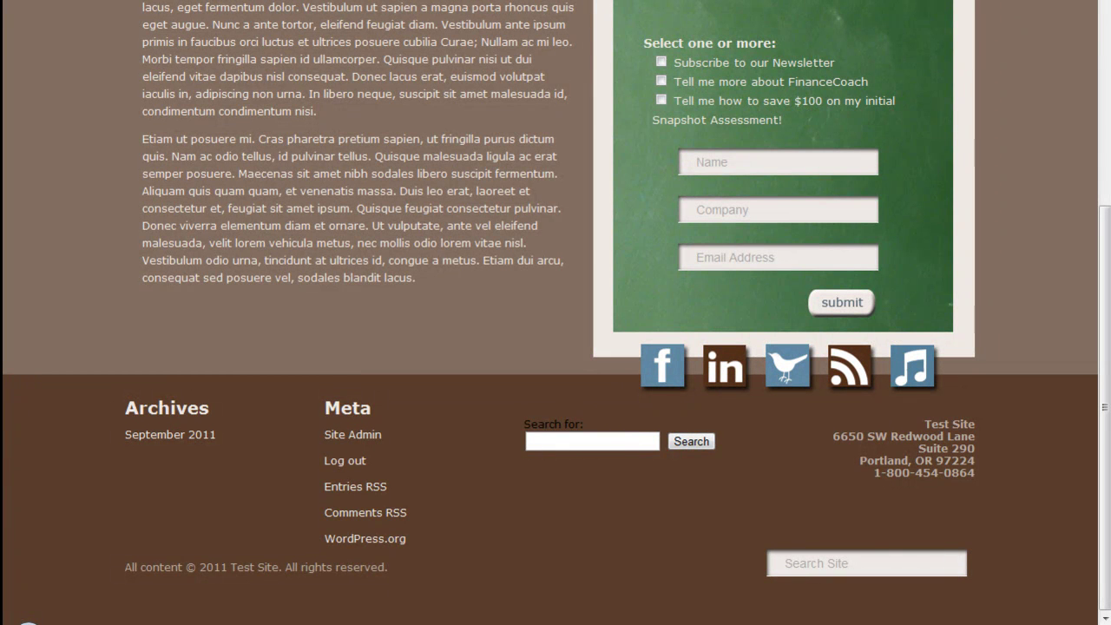
scroll(673, 456, up, 15)
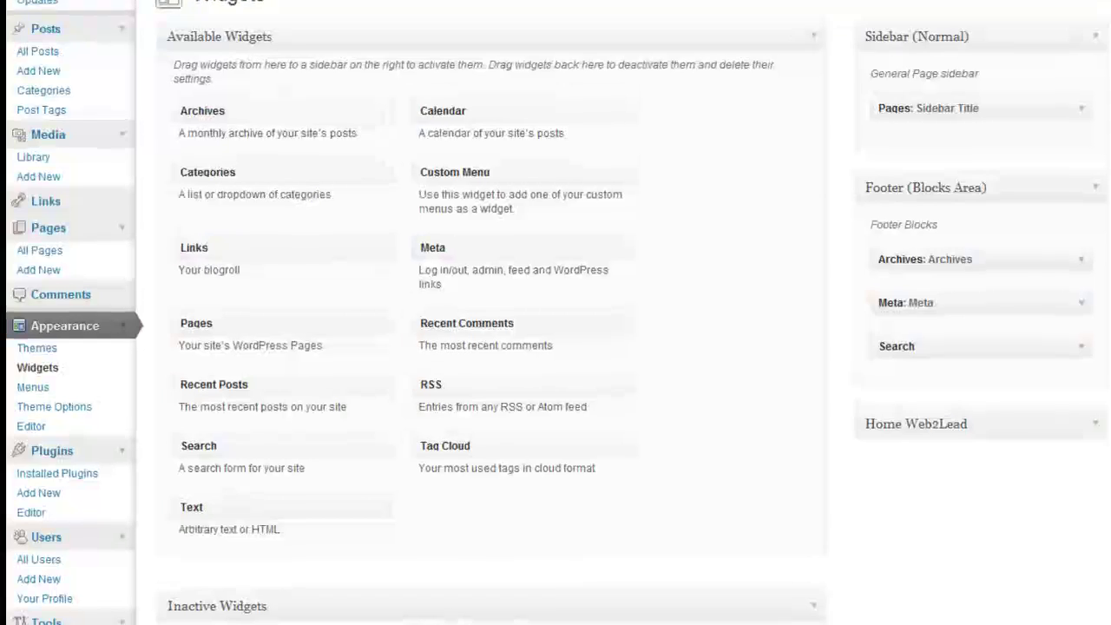
Step: Open the Pricing page for quick editing and examine its available templates, keeping Pricing selected
click(156, 180)
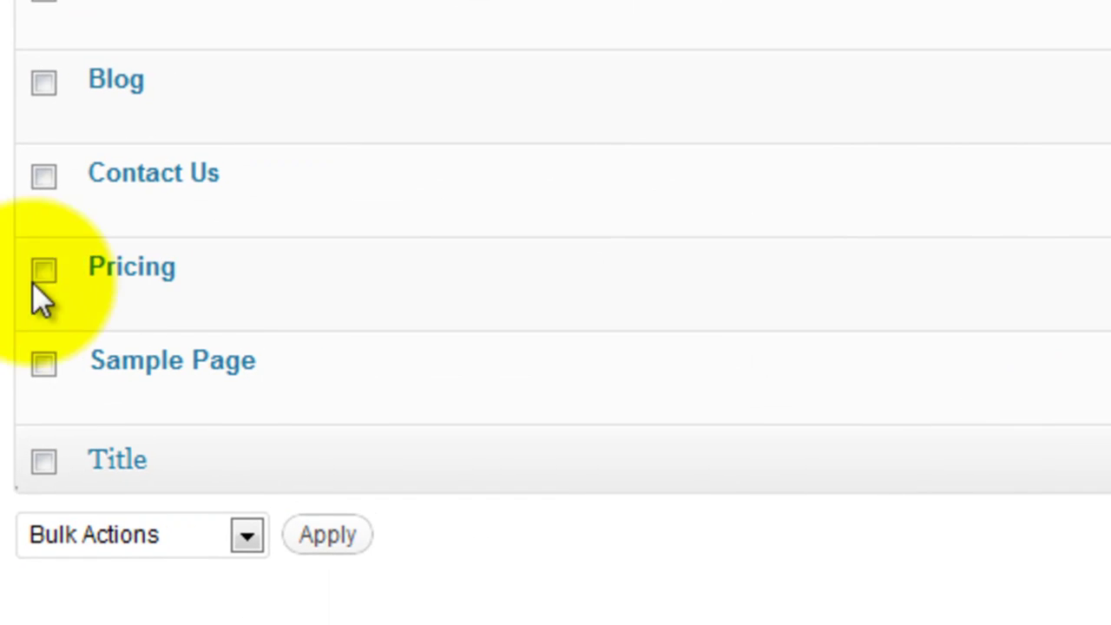
click(235, 309)
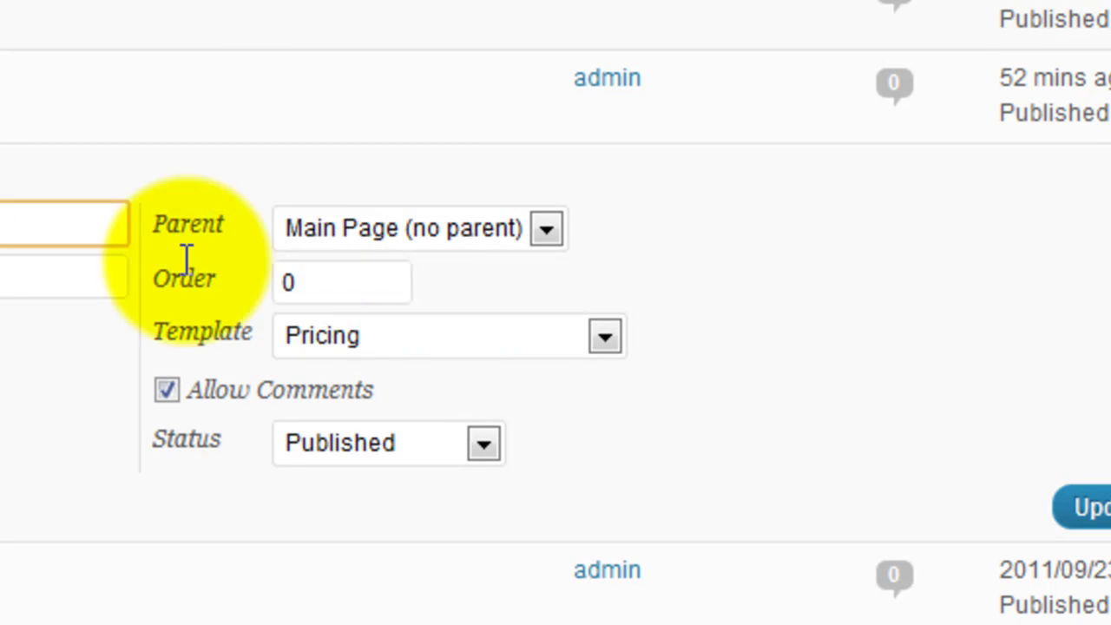
click(424, 336)
click(423, 336)
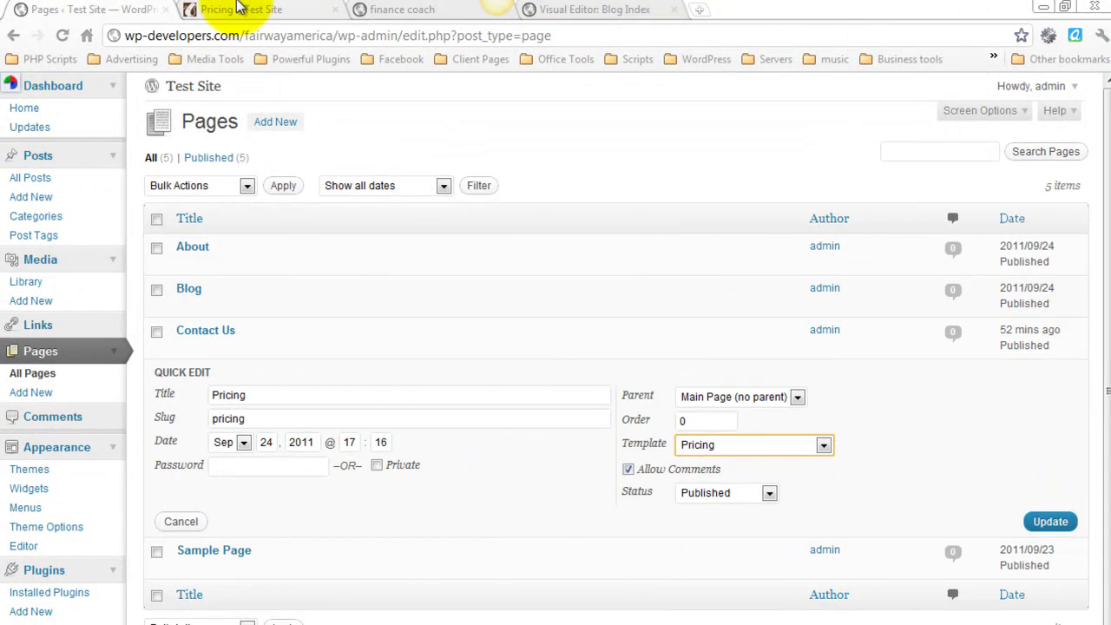
click(761, 445)
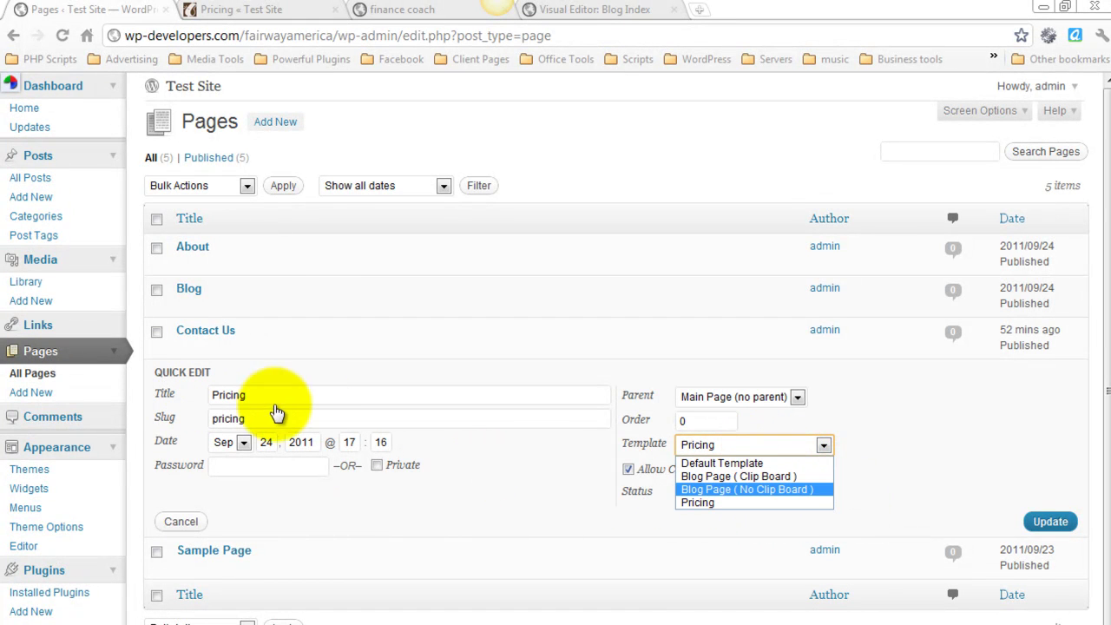
click(723, 510)
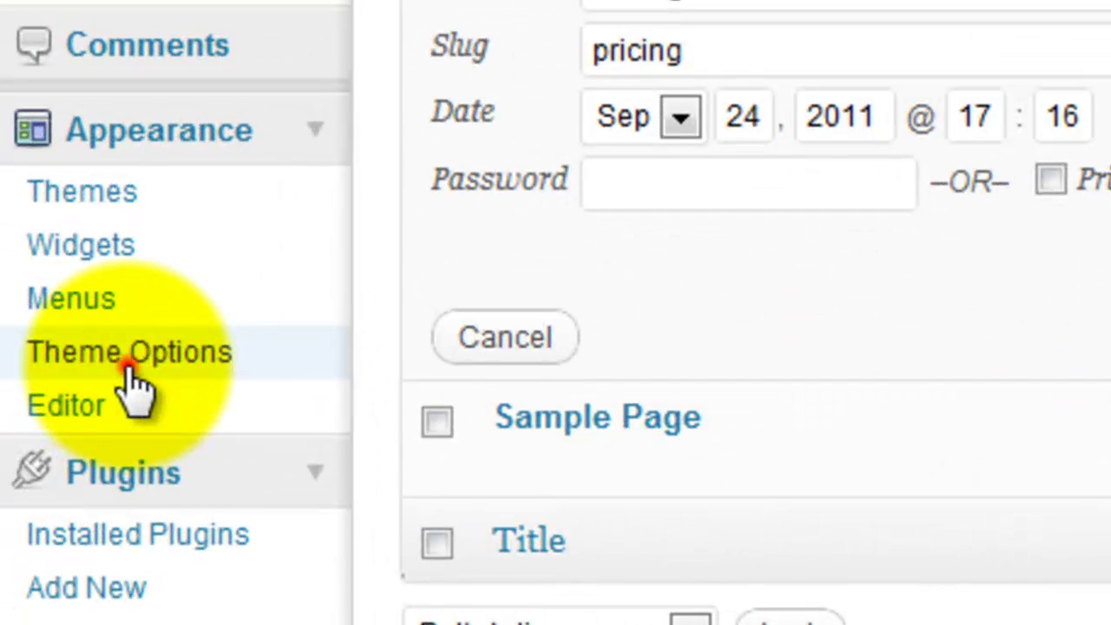
Step: Set the category for the 3 blocks on the Pricings page to Prices in the theme's content options and save all changes
click(51, 517)
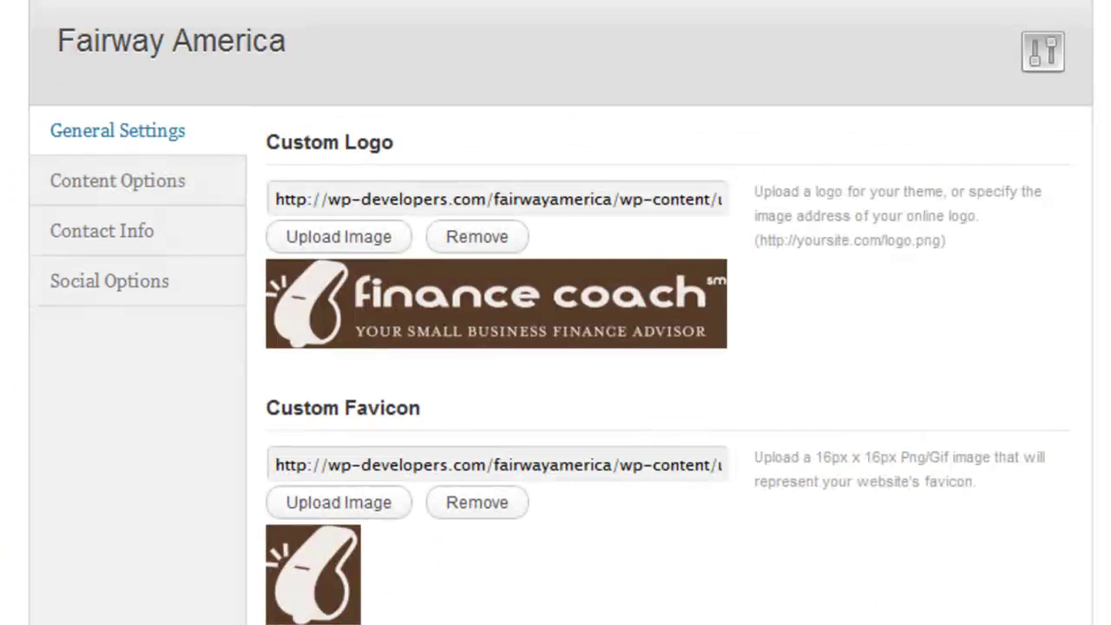
click(180, 177)
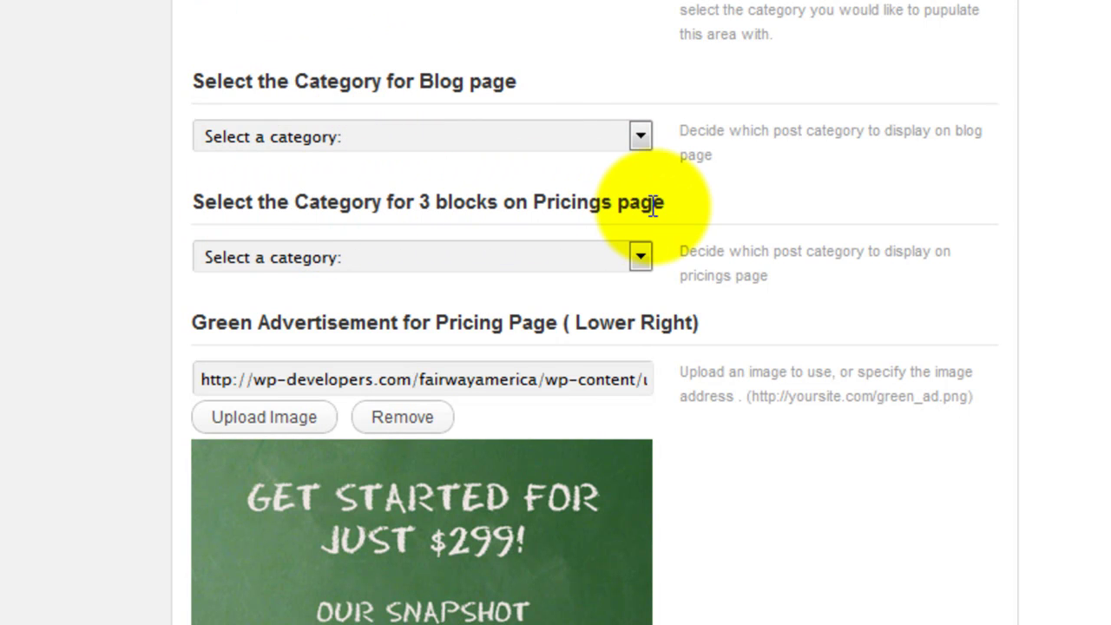
scroll(590, 174, down, 3)
click(432, 128)
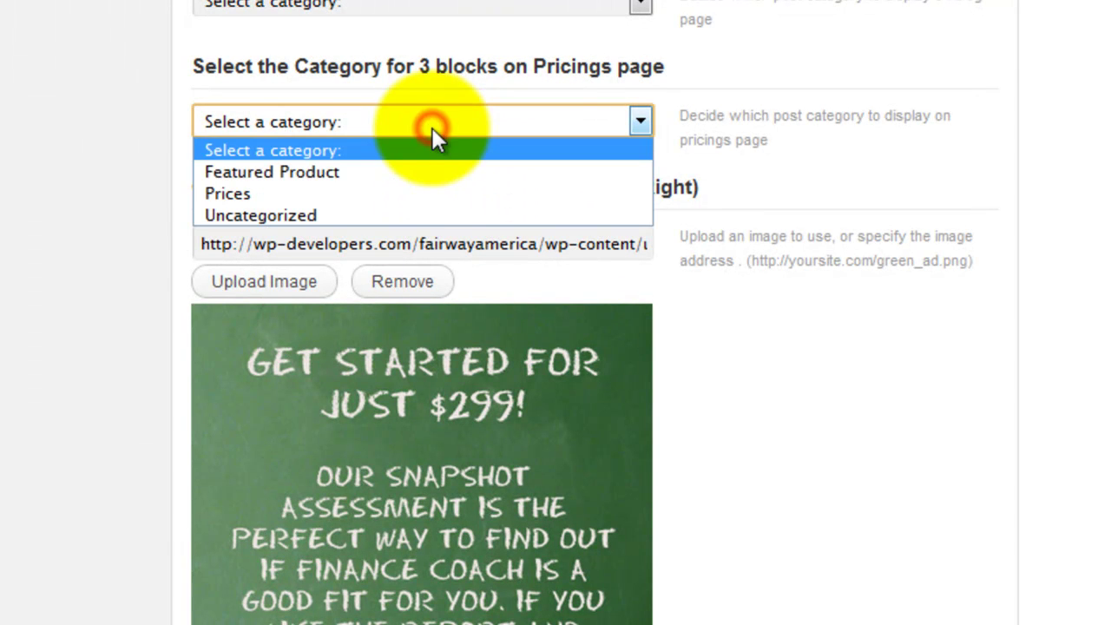
click(421, 193)
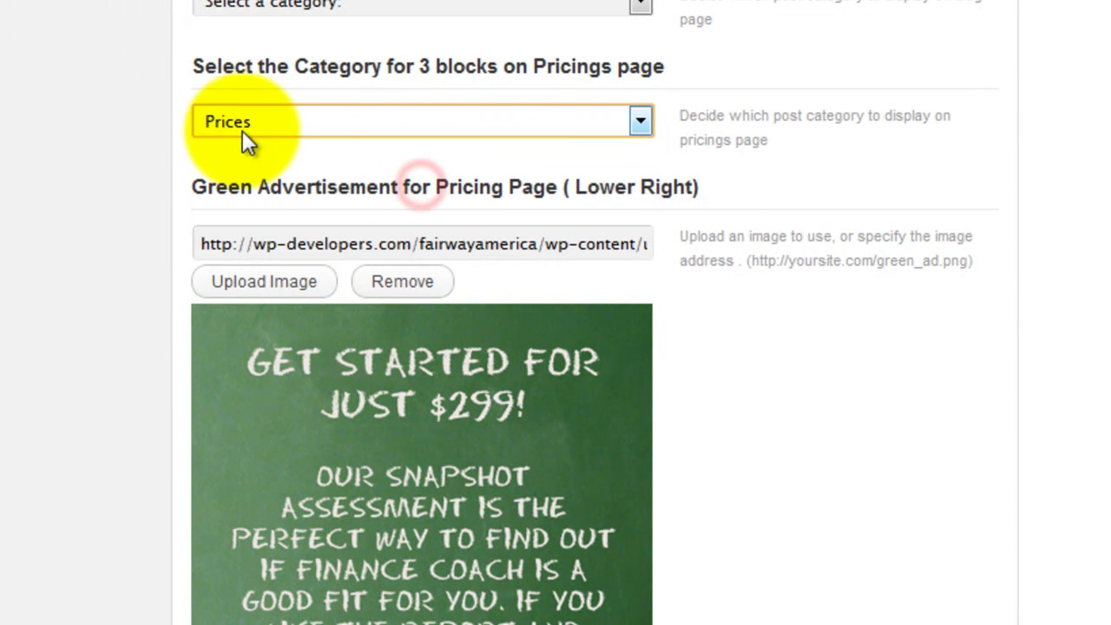
click(874, 104)
scroll(874, 105, down, 10)
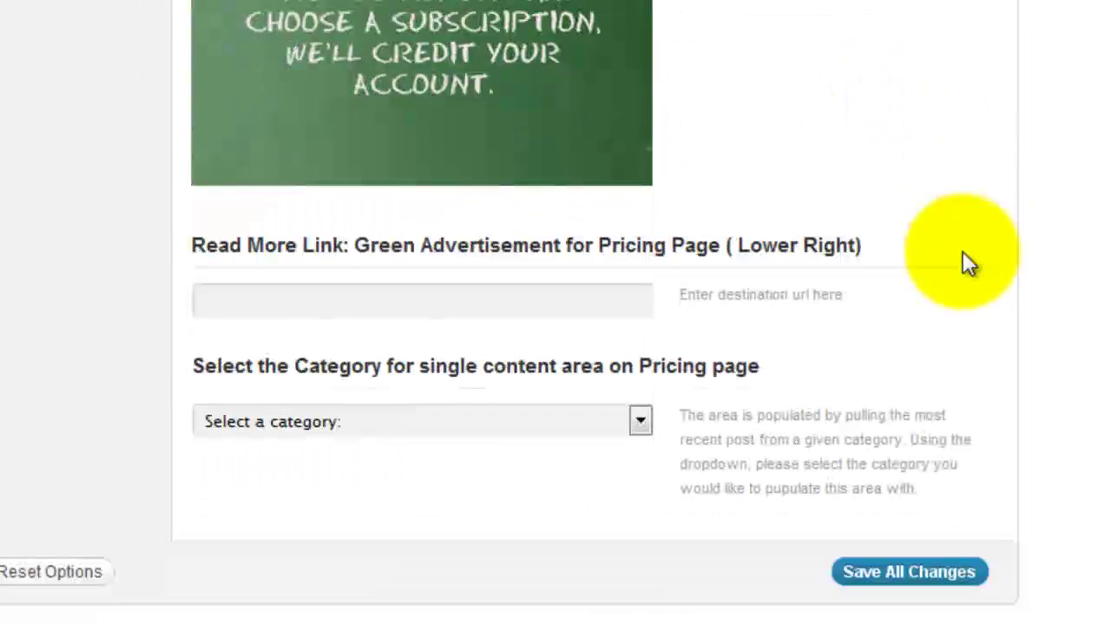
click(890, 570)
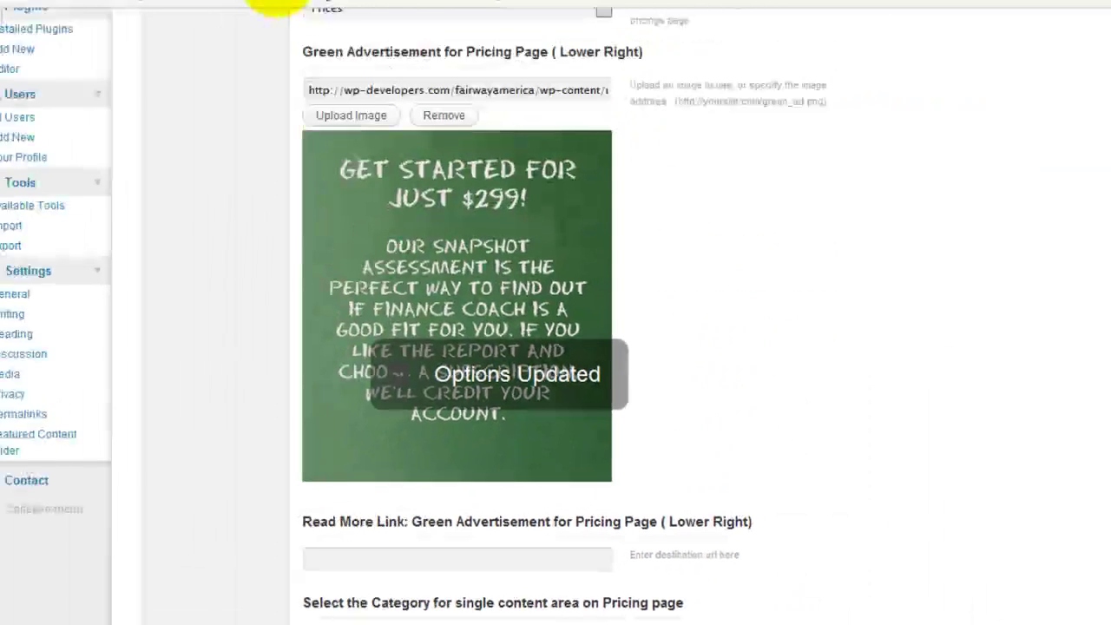
Step: Refresh the live pricing page and examine the three price blocks, including the feature lines listed under Prices 3
click(251, 11)
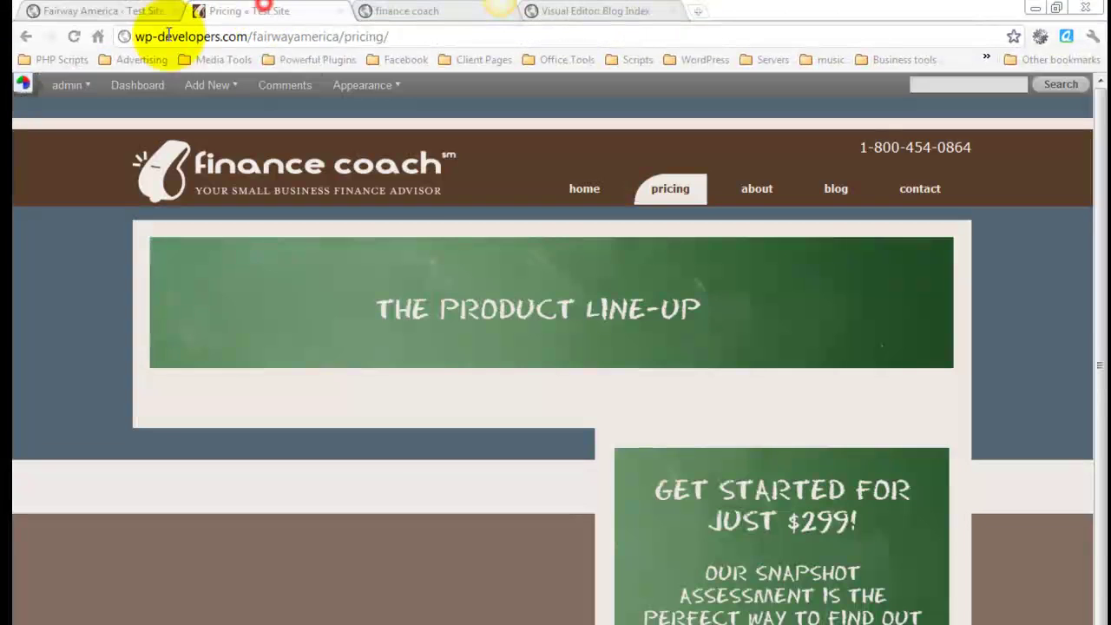
click(75, 37)
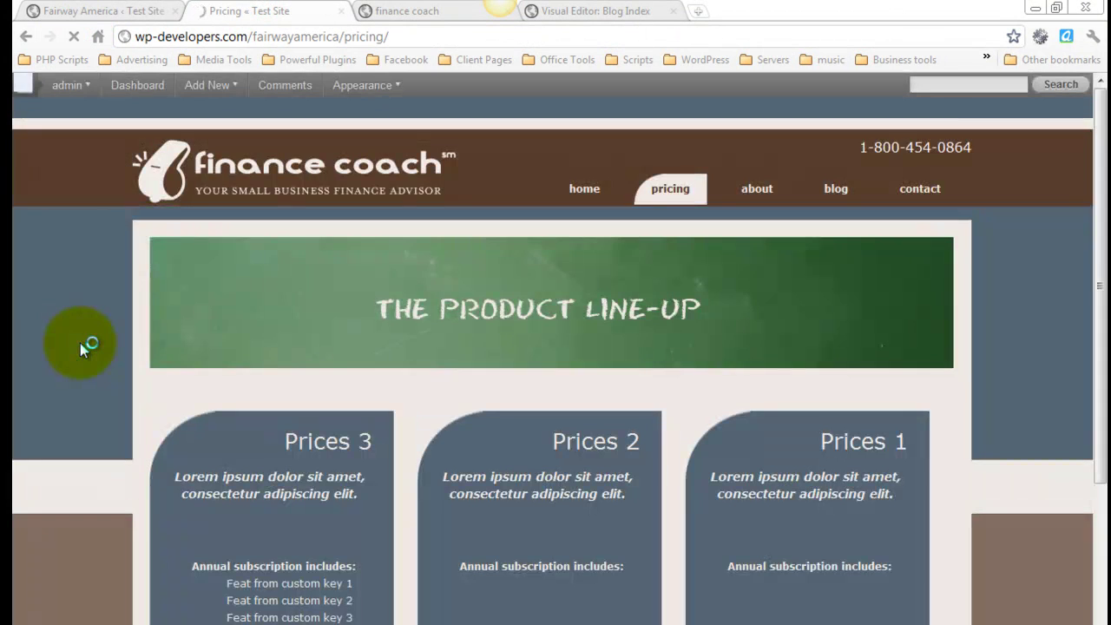
scroll(448, 323, down, 4)
scroll(242, 348, up, 2)
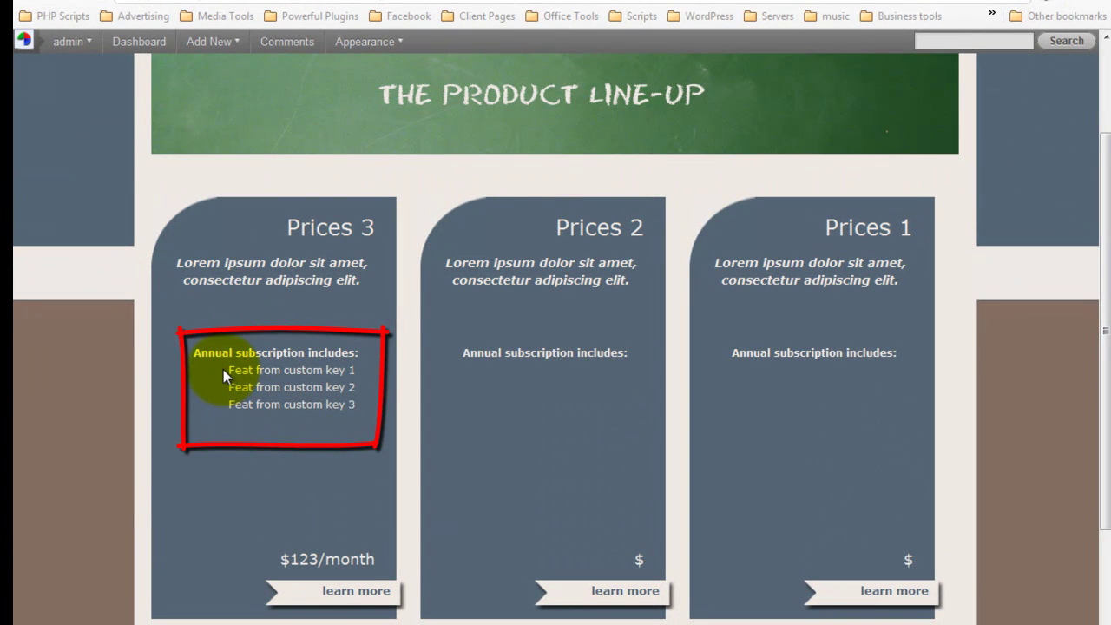
click(272, 373)
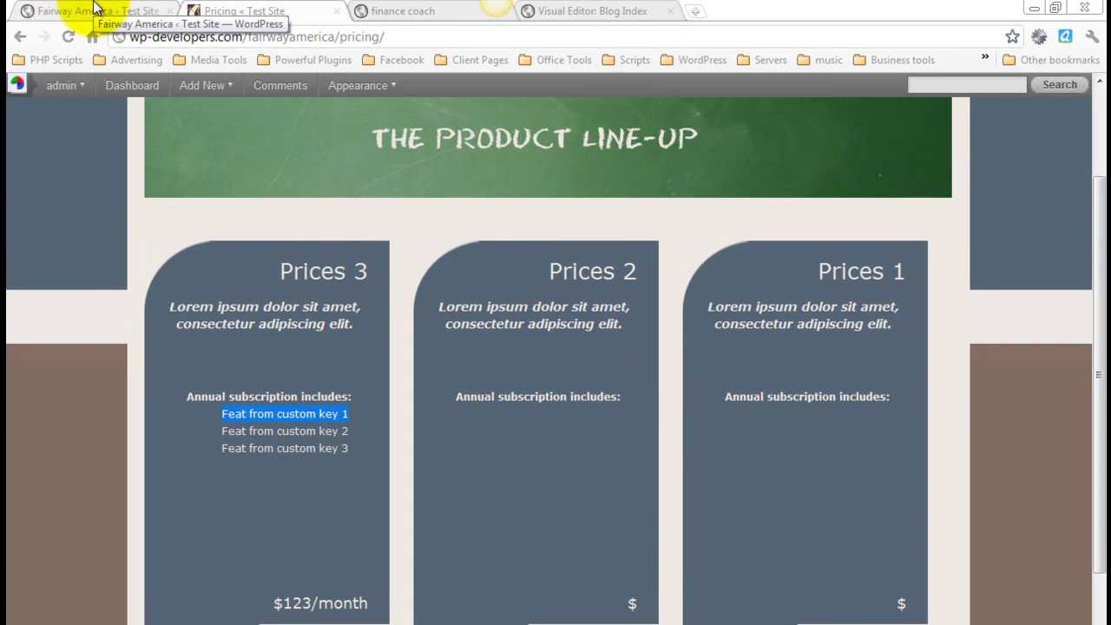
Step: Open the Prices 2 post for editing and bring up its custom fields
click(95, 9)
scroll(165, 399, up, 10)
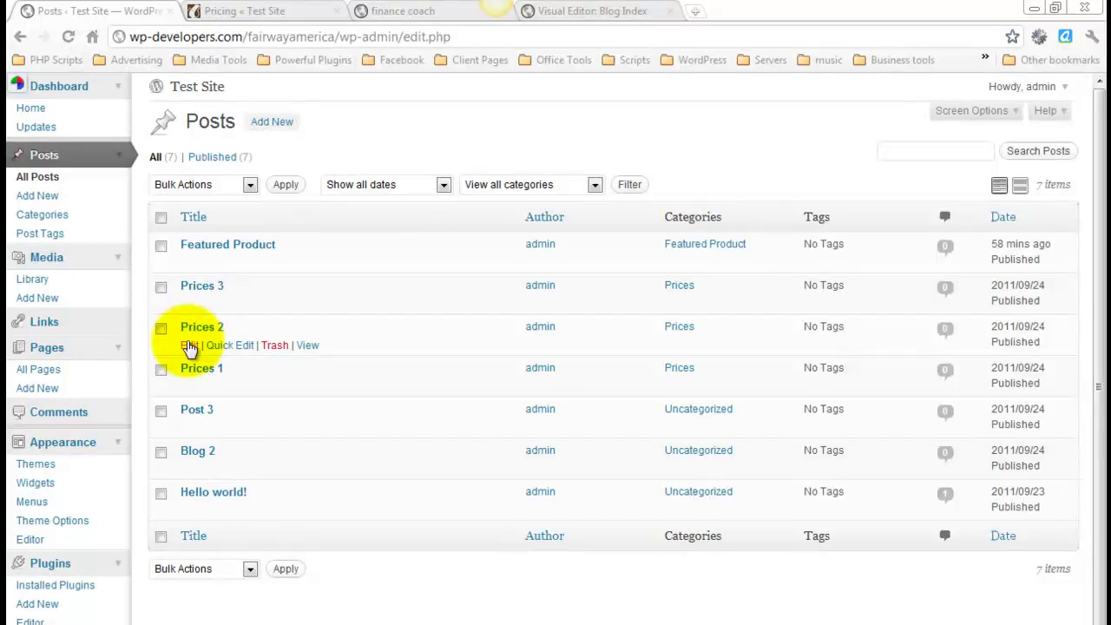
click(189, 345)
scroll(217, 209, down, 3)
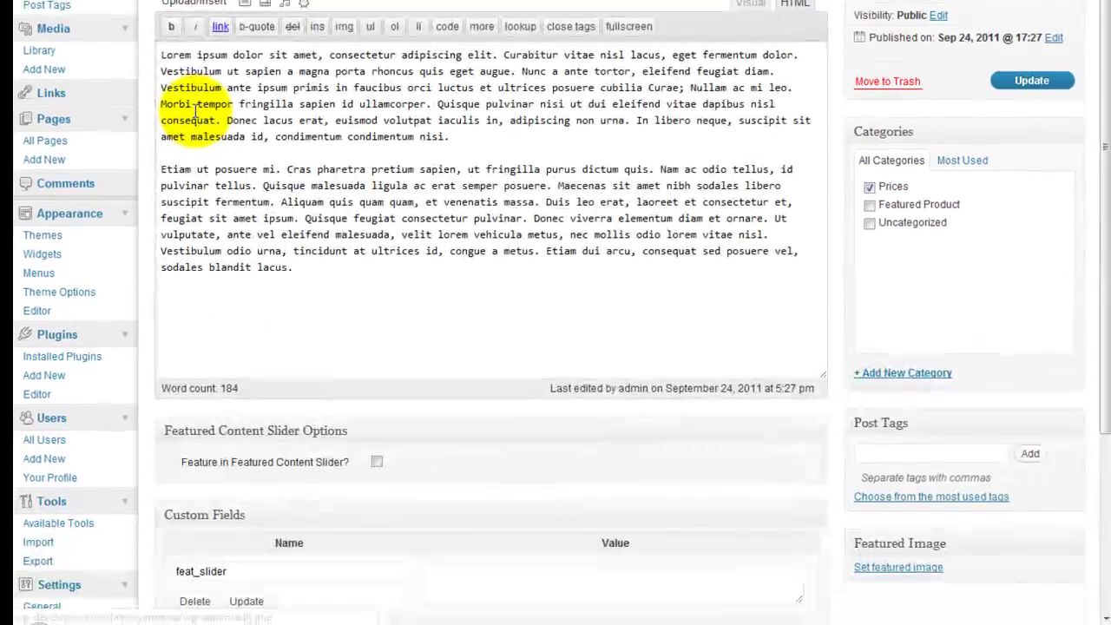
scroll(385, 260, down, 3)
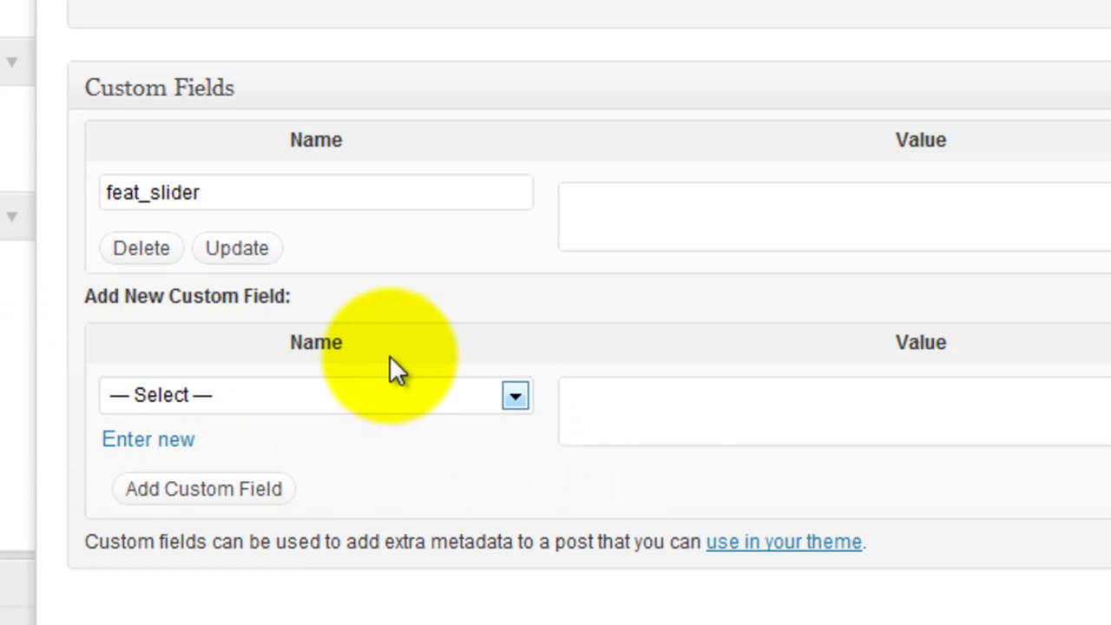
Step: Add a Features custom field with the value "Video Feature" to the Prices 2 post
click(459, 390)
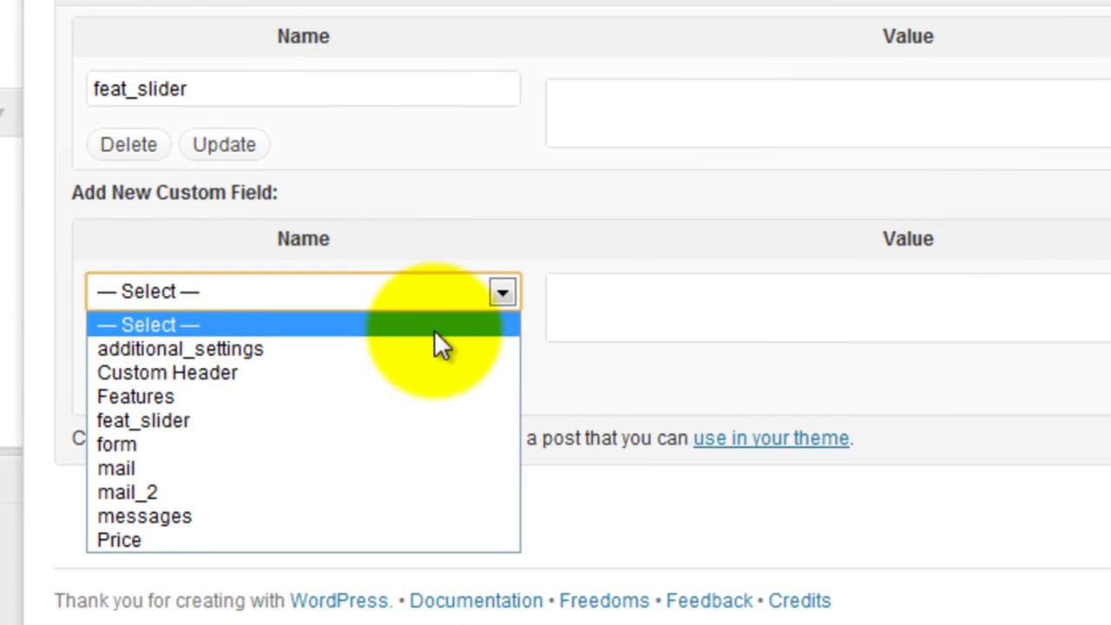
click(431, 397)
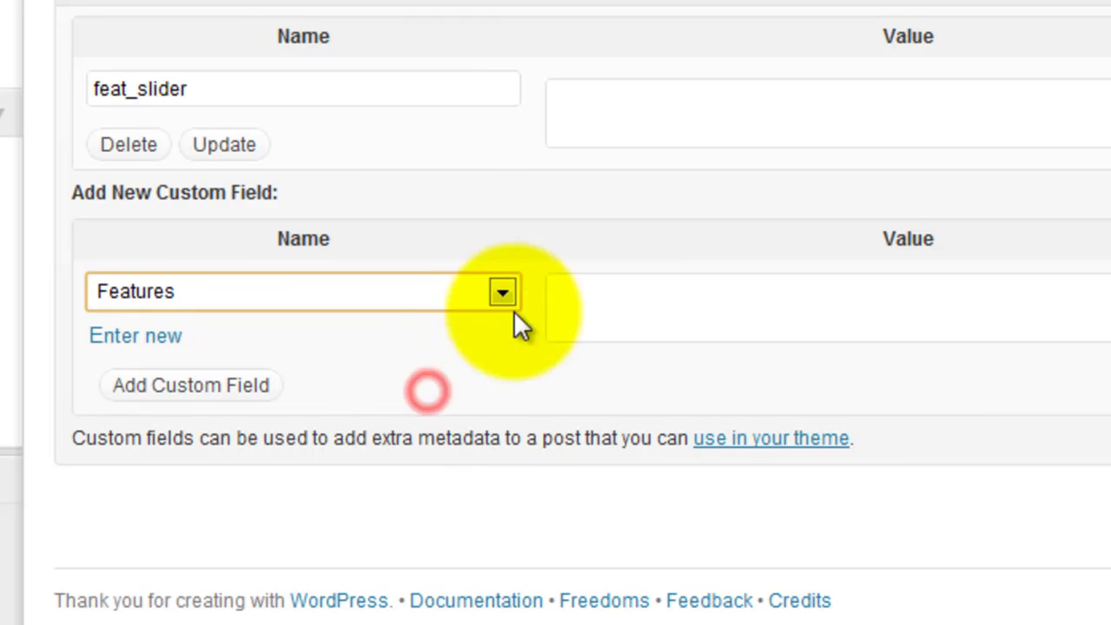
click(644, 309)
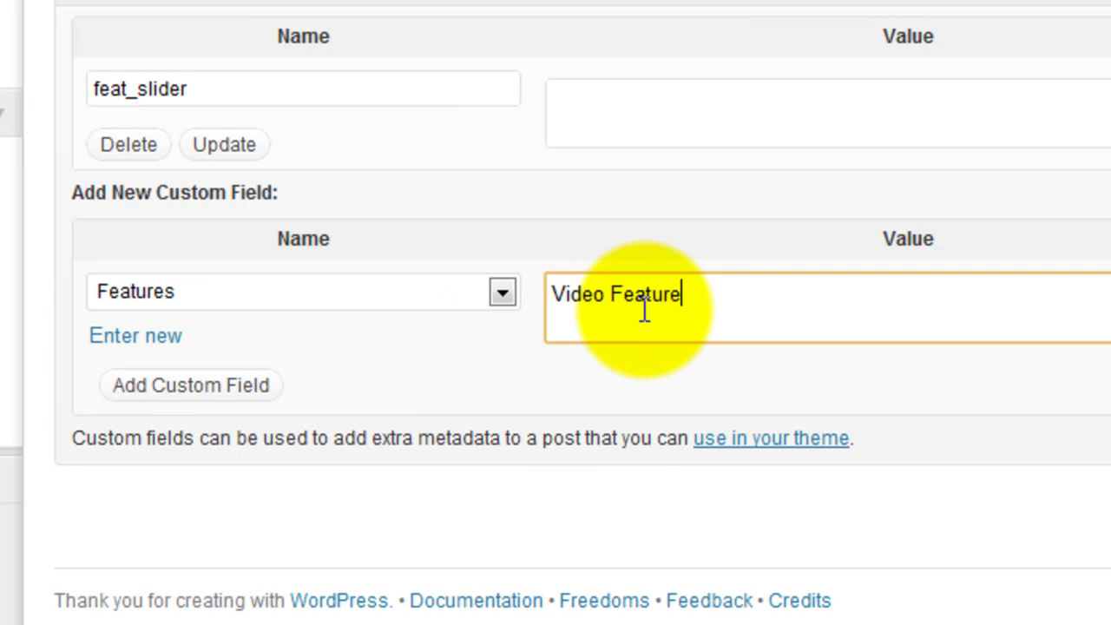
click(742, 360)
click(219, 389)
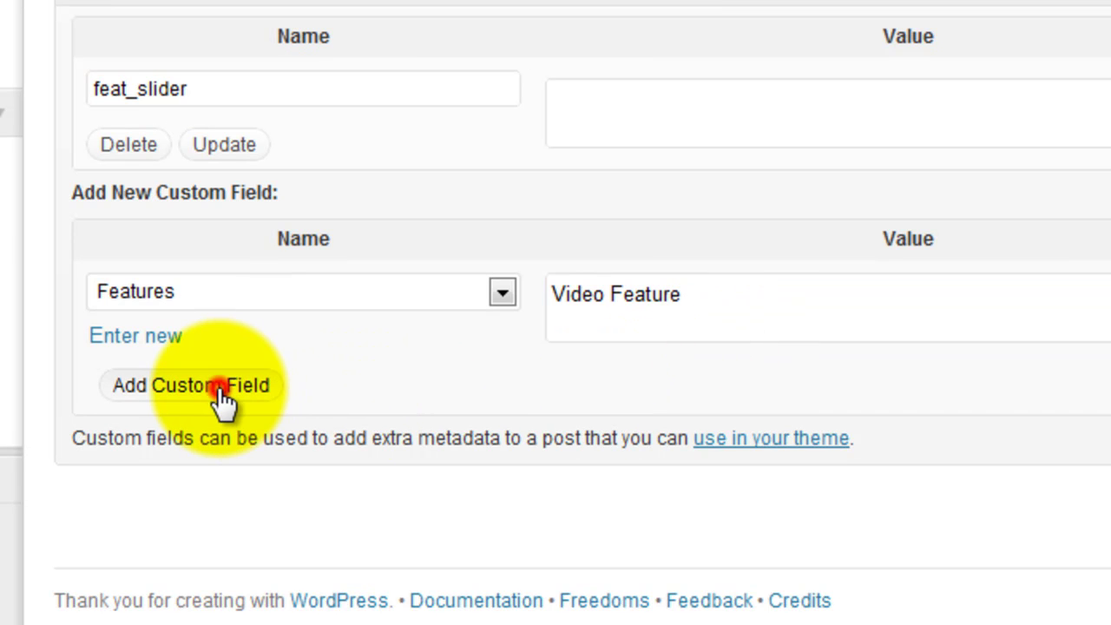
Step: Add another Features custom field with the value "Second Video Feature" to the Prices 2 post
scroll(629, 367, down, 2)
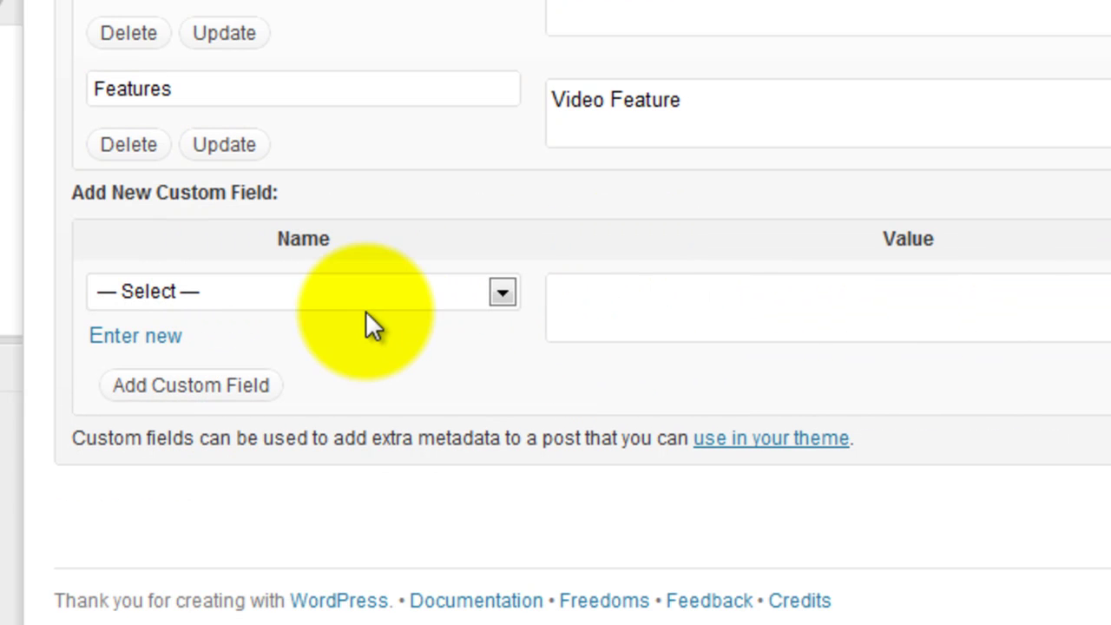
click(423, 293)
click(417, 397)
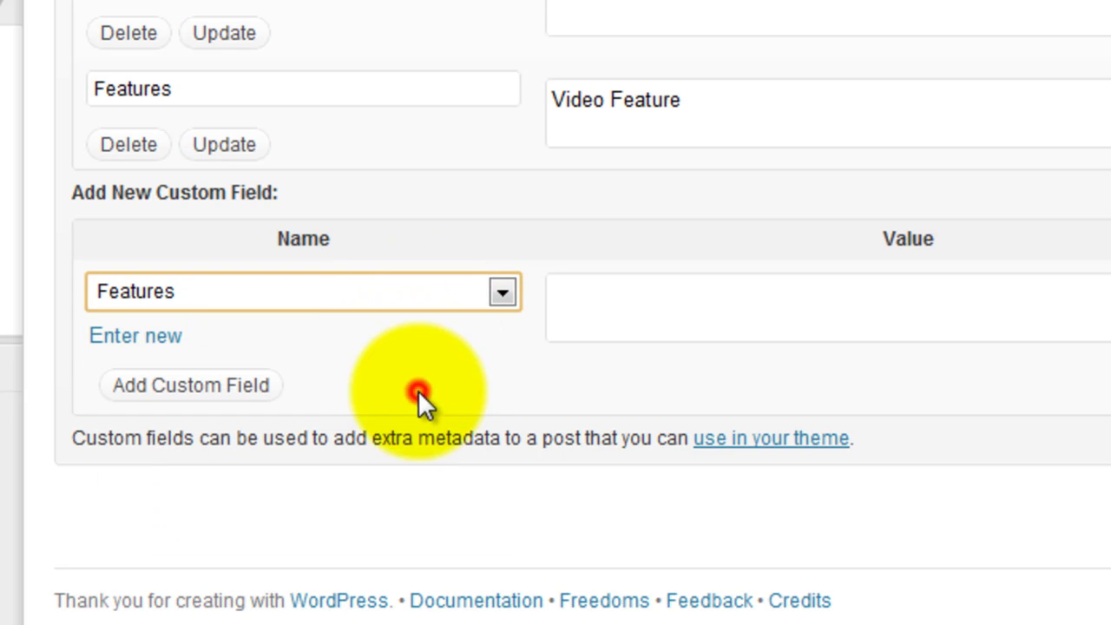
click(730, 323)
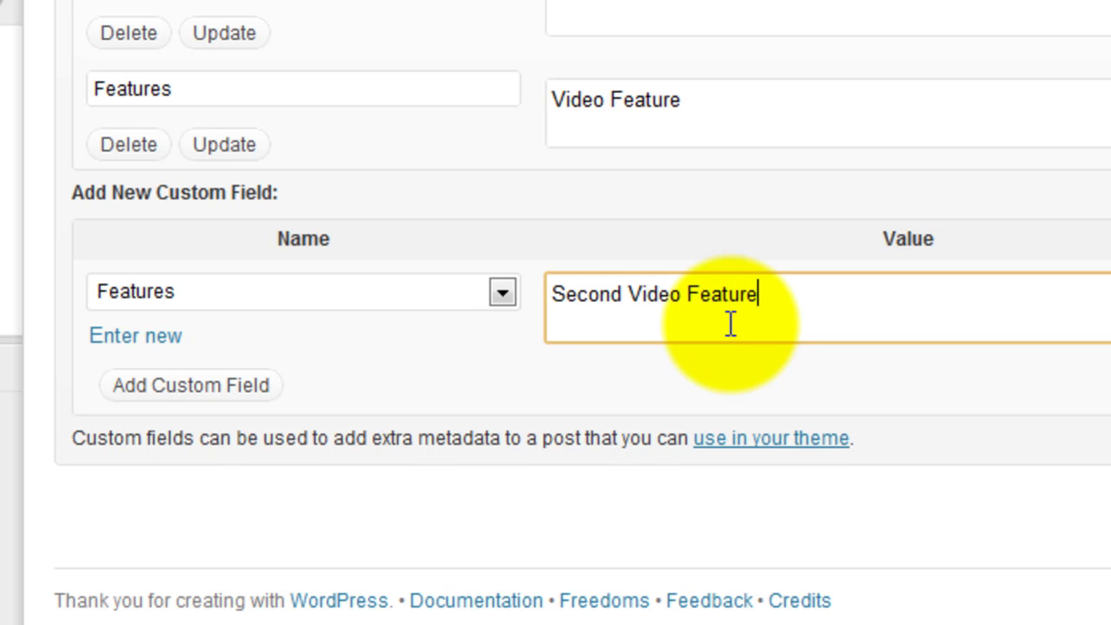
click(243, 385)
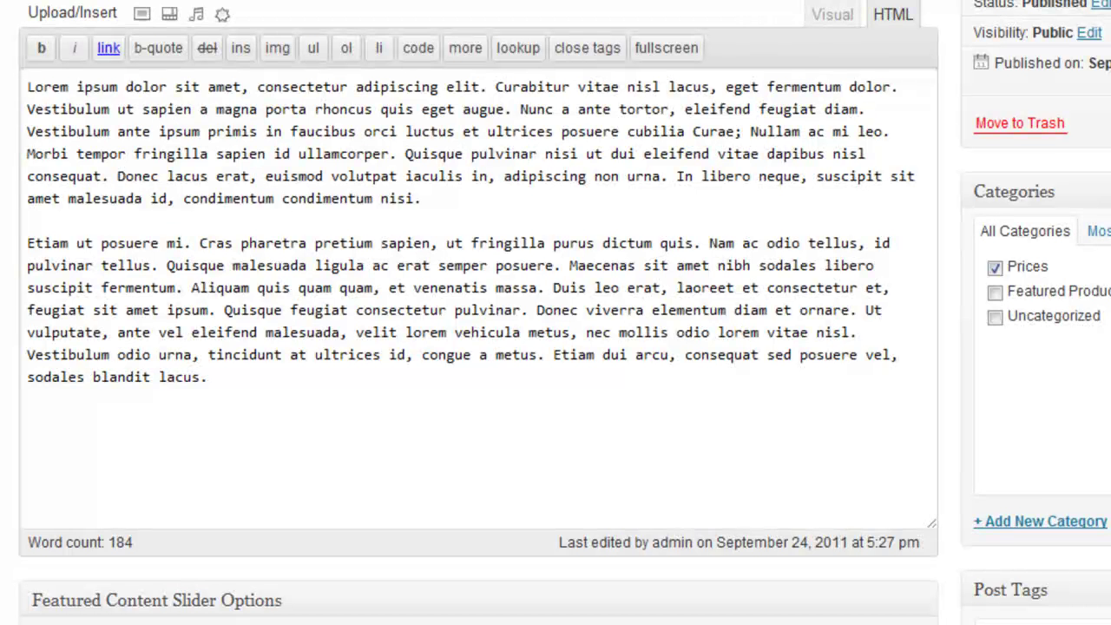
Step: Add a Price custom field with the value "500/year" to the Prices 2 post
scroll(439, 493, down, 9)
click(179, 385)
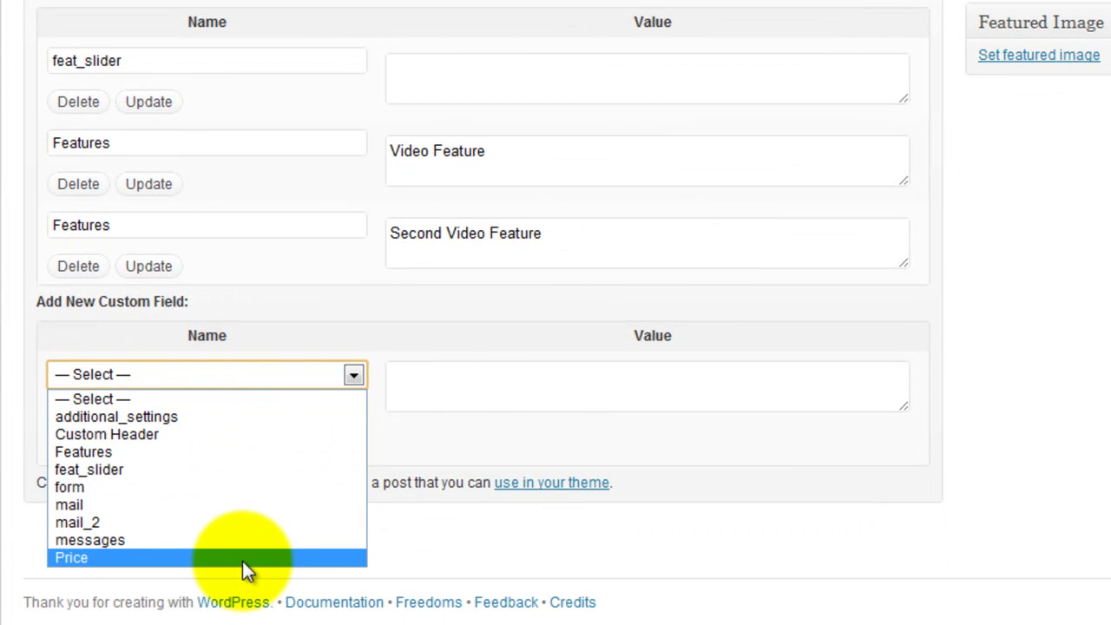
click(243, 558)
click(547, 388)
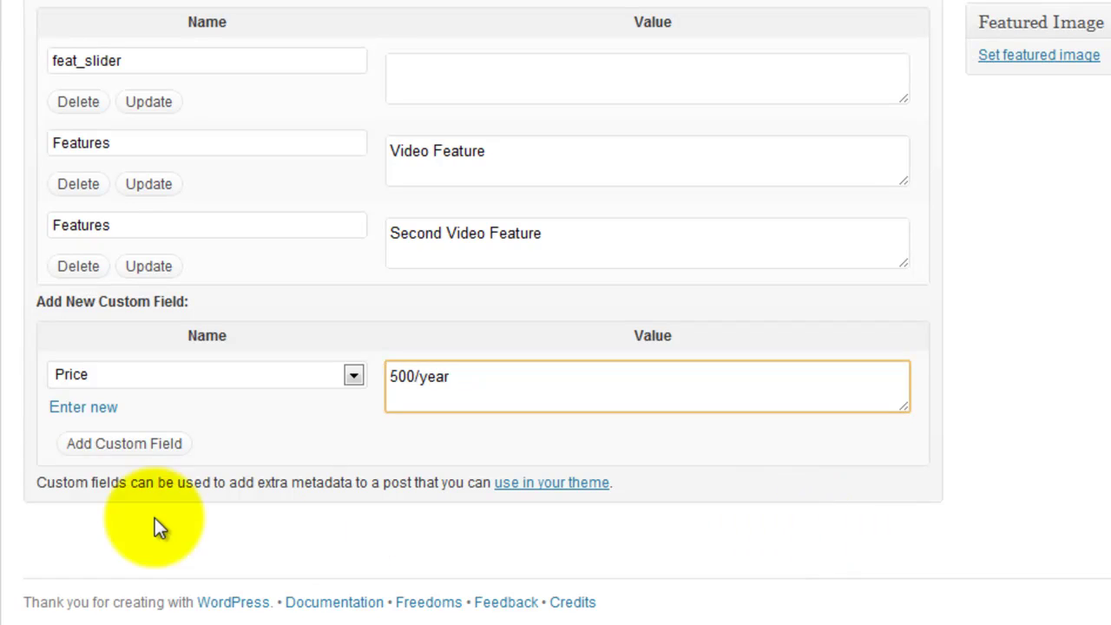
click(102, 448)
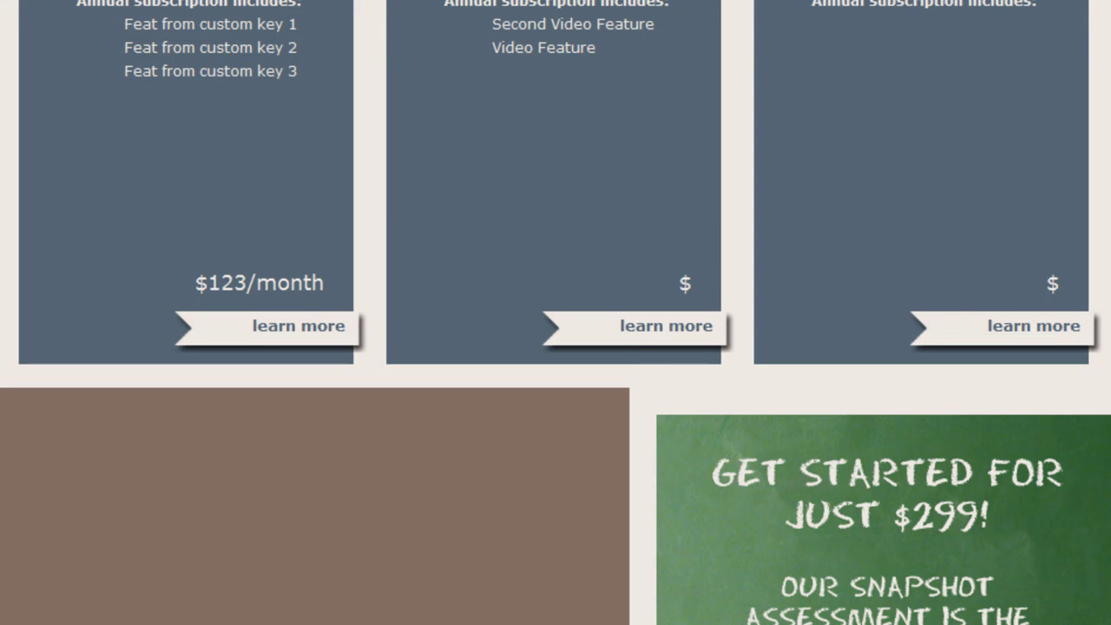
Step: Refresh the live pricing page and read the full Prices 2 post through its learn more link
key(F5)
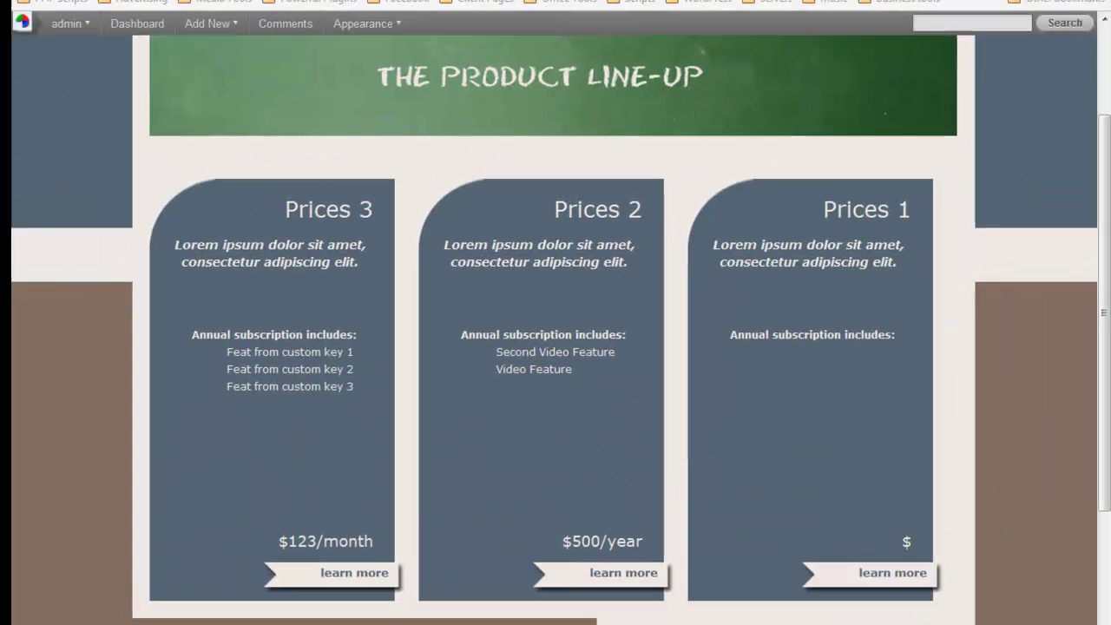
click(597, 576)
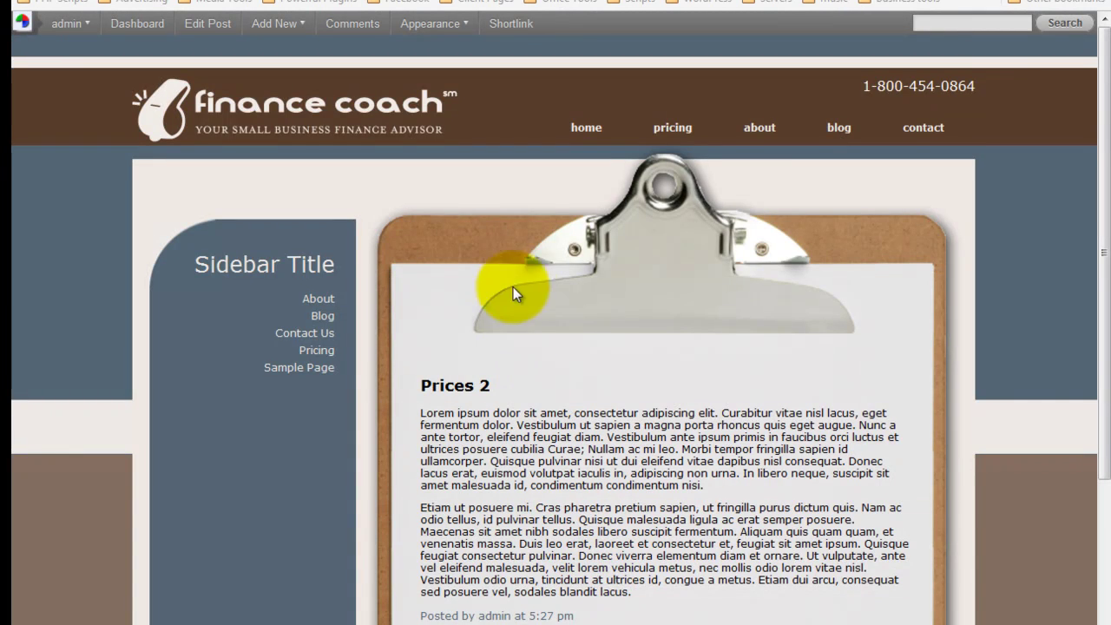
scroll(612, 368, down, 6)
scroll(564, 355, up, 6)
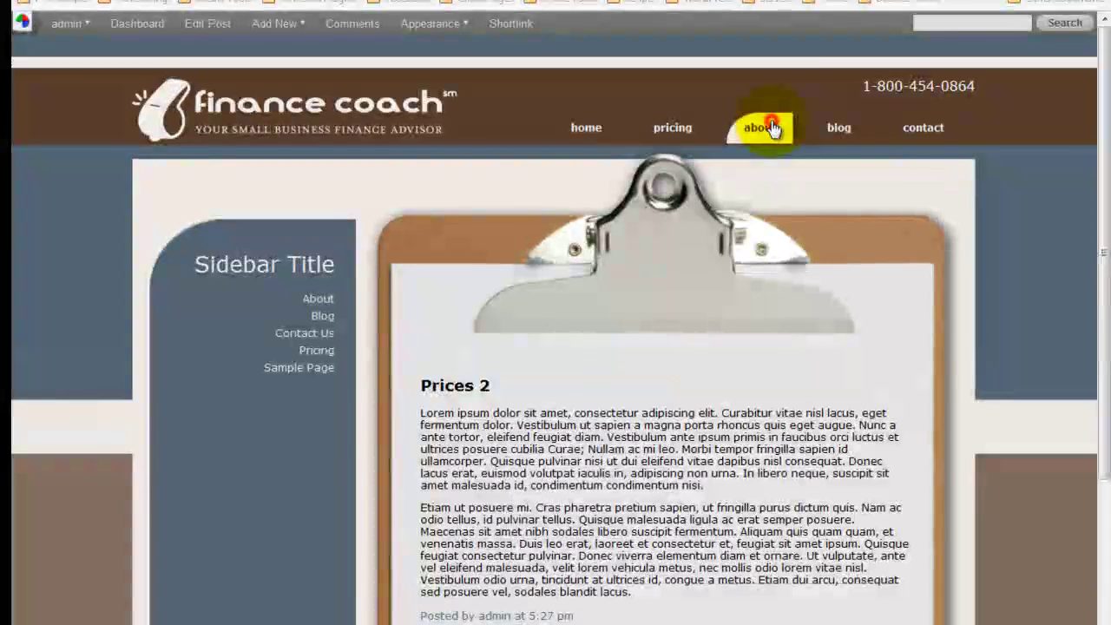
Step: View the site's About page, open it for editing and examine its Custom Header custom field
click(773, 128)
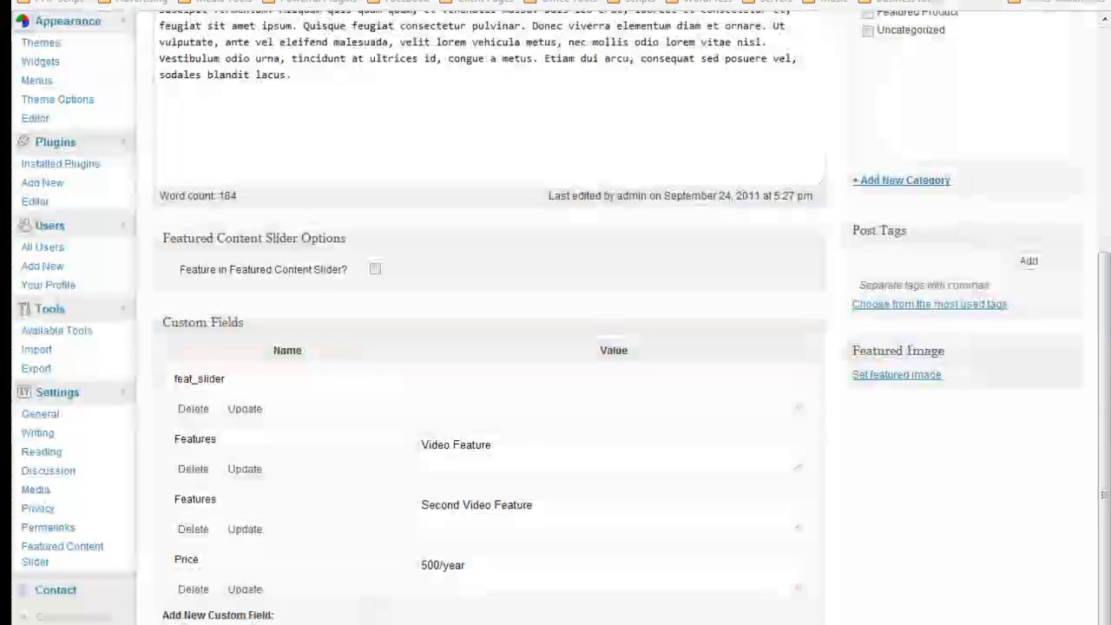
scroll(69, 290, up, 5)
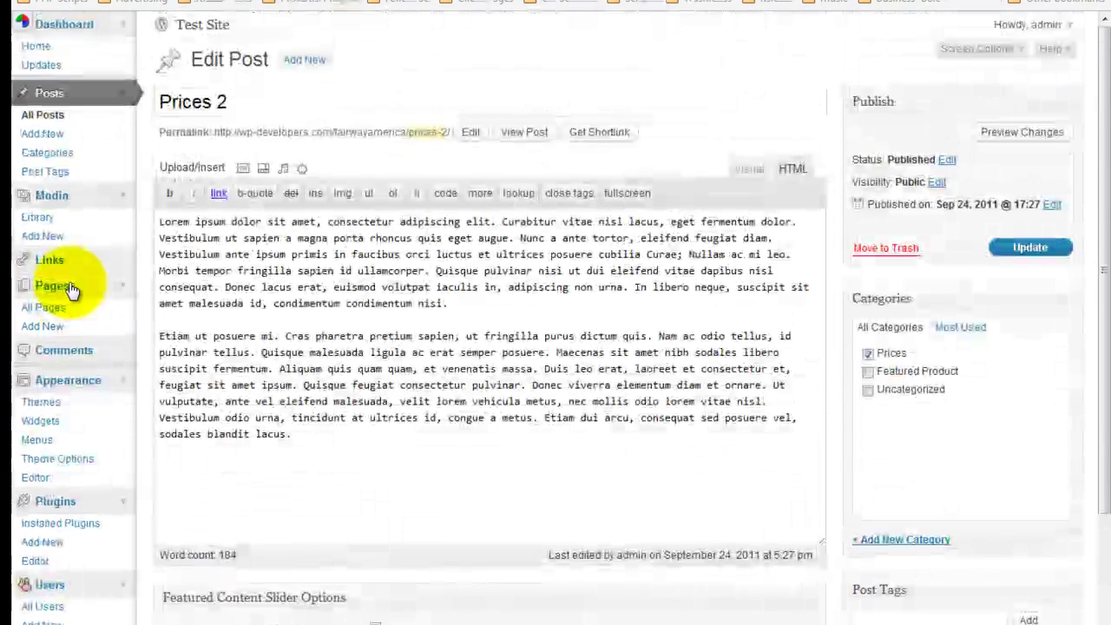
click(92, 314)
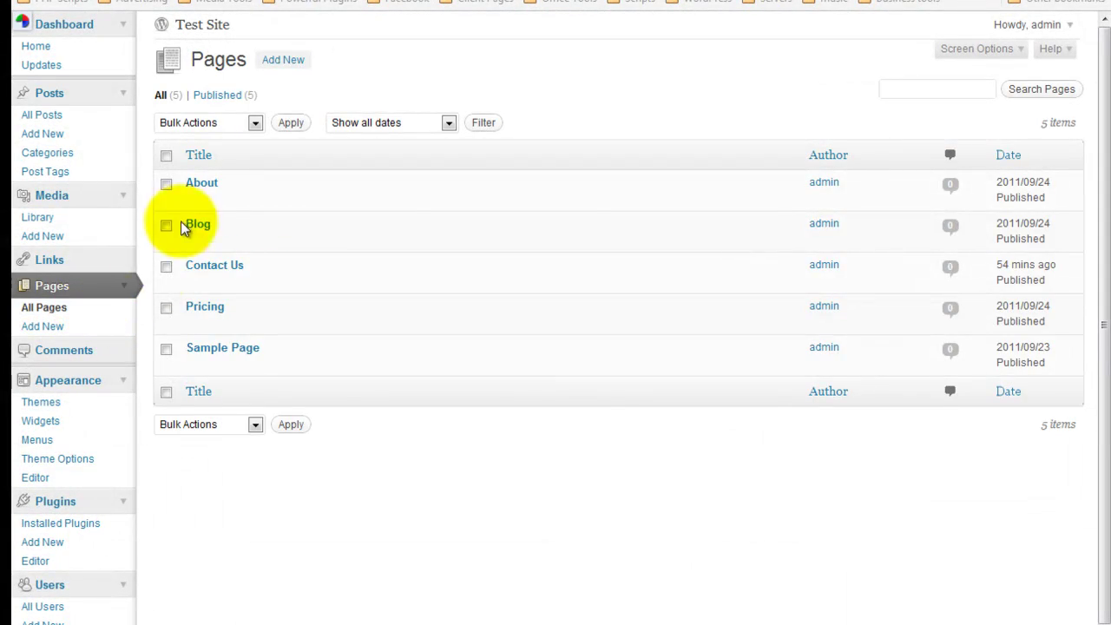
click(193, 201)
scroll(347, 556, down, 5)
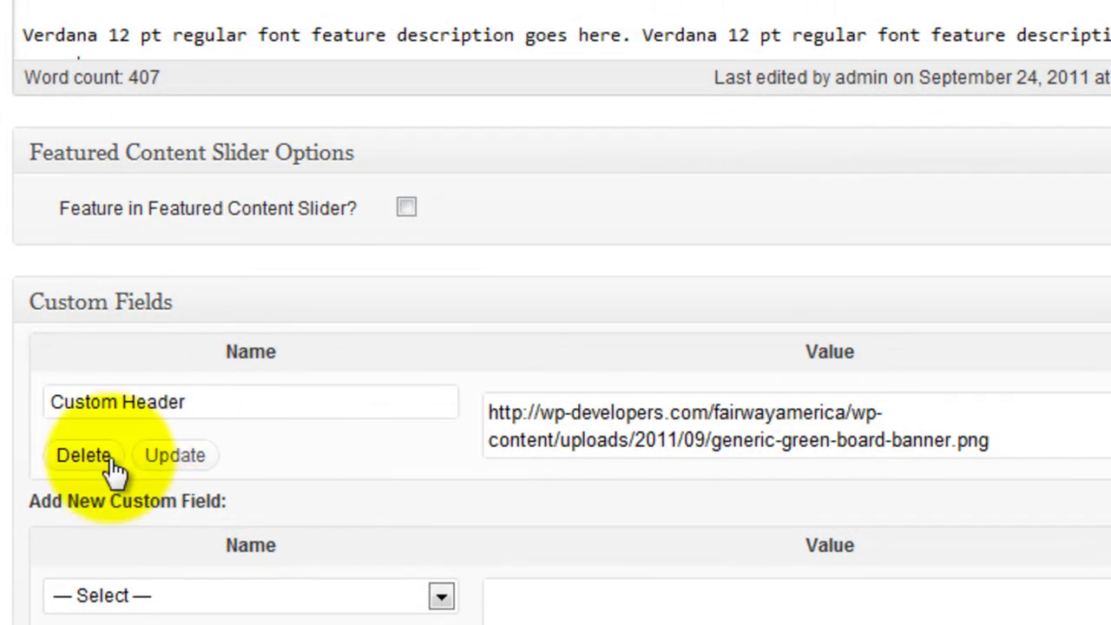
Step: Upload the green board blog banner from the Fairway America > html > images folder to the About page's media
scroll(365, 306, up, 8)
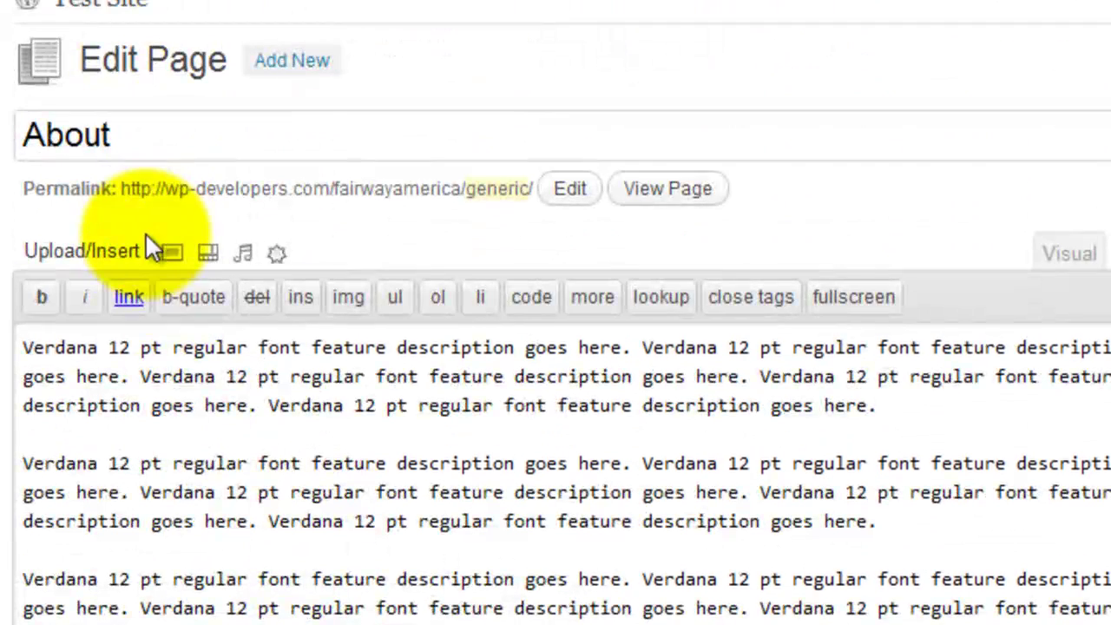
click(171, 252)
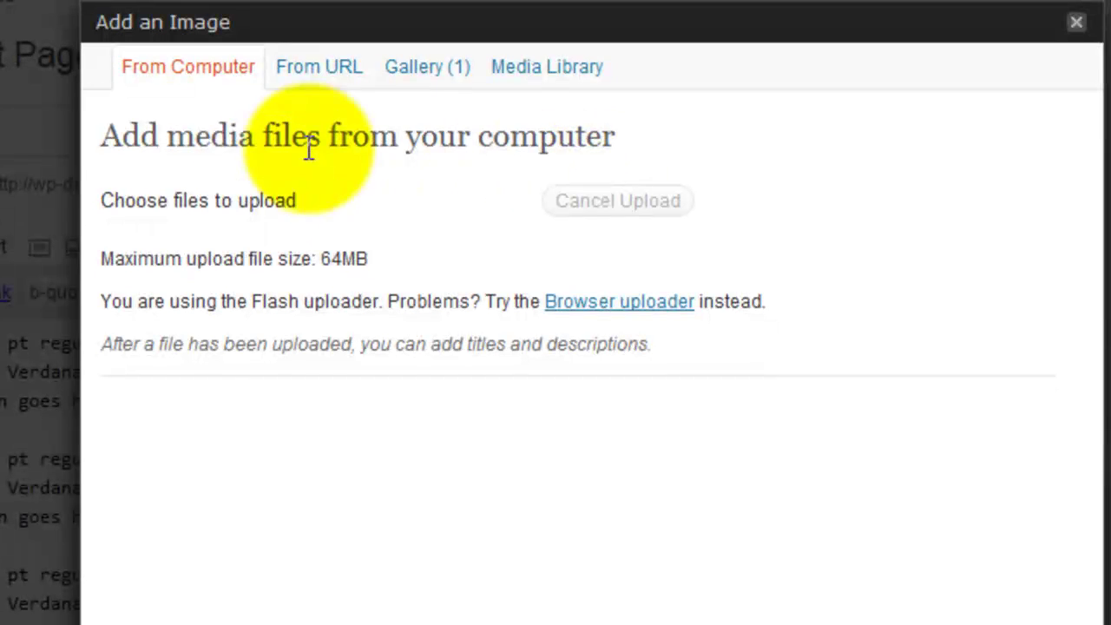
click(391, 198)
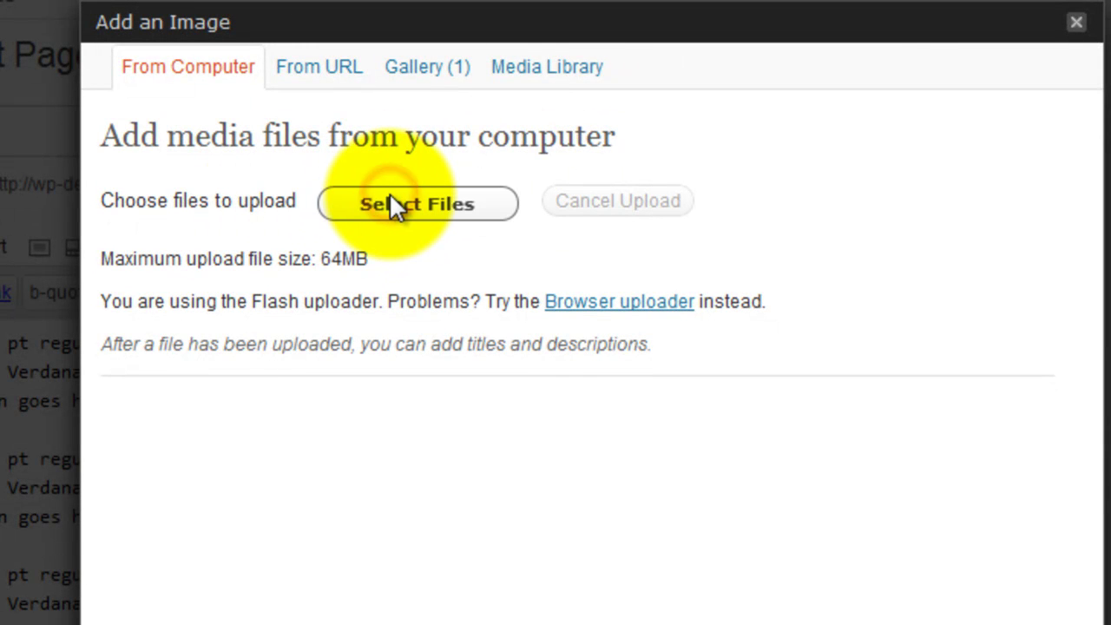
click(421, 209)
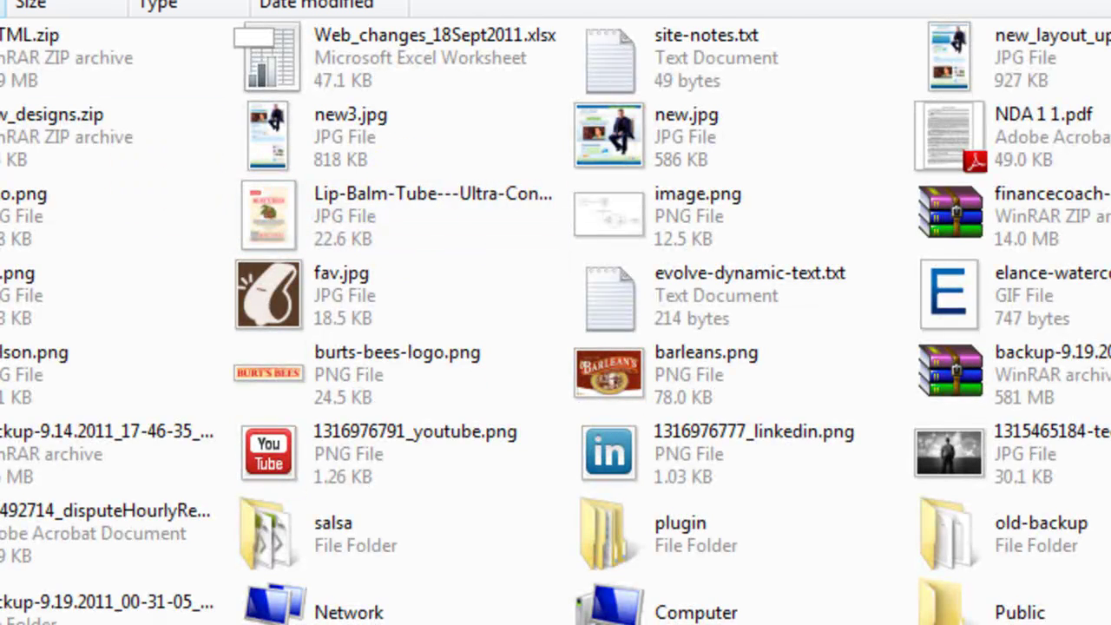
click(231, 264)
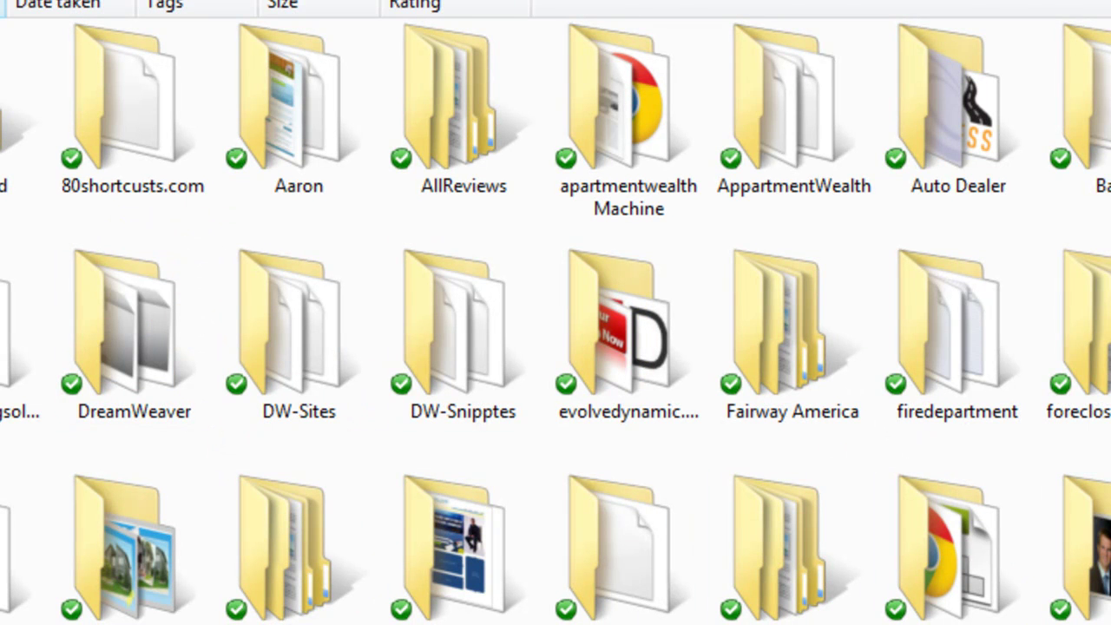
double_click(802, 334)
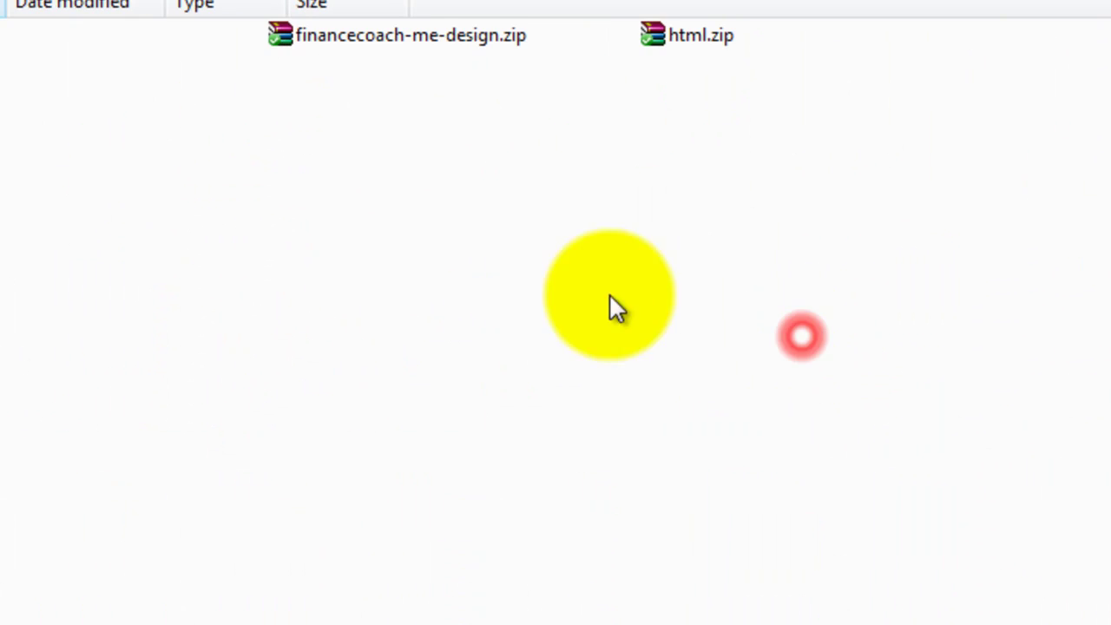
double_click(9, 37)
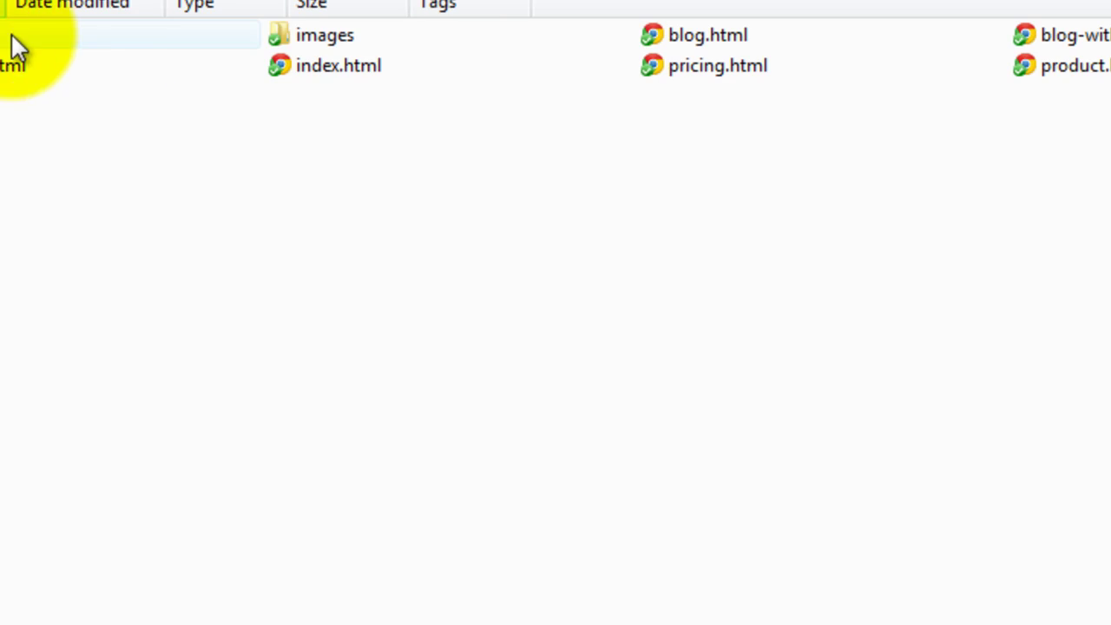
double_click(364, 33)
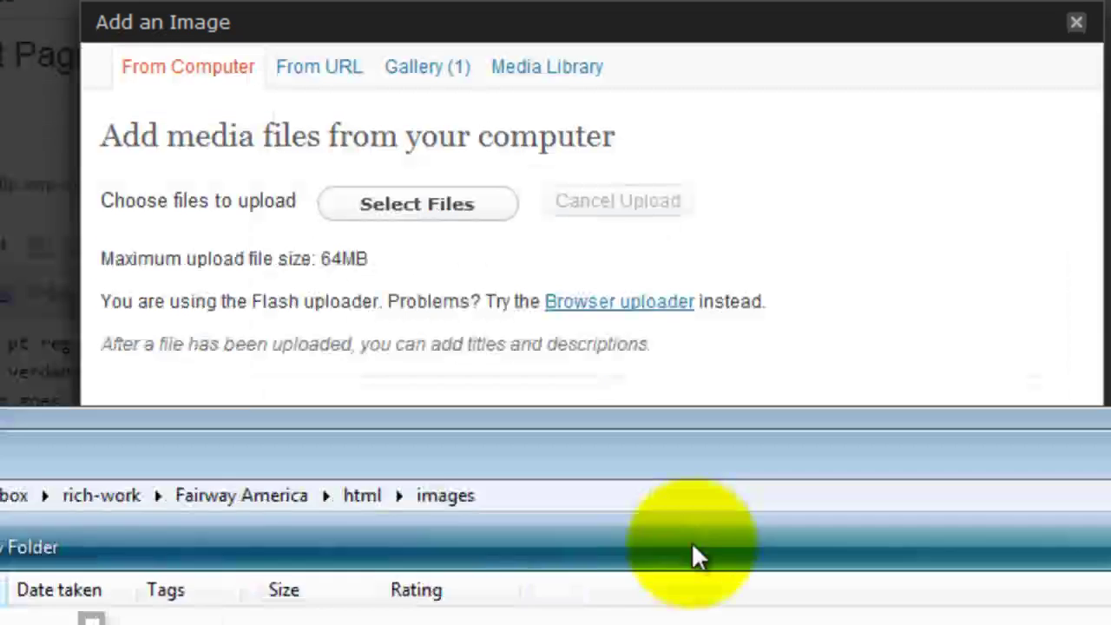
mouse_move(691, 541)
mouse_down()
mouse_move(682, 562)
mouse_move(681, 543)
mouse_up()
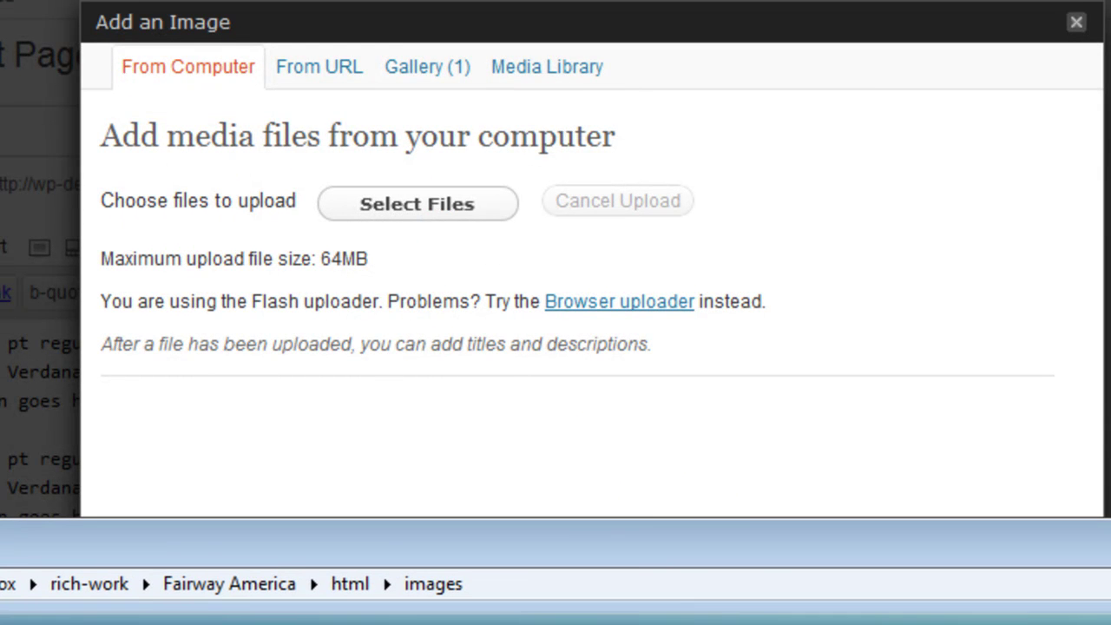
key(Return)
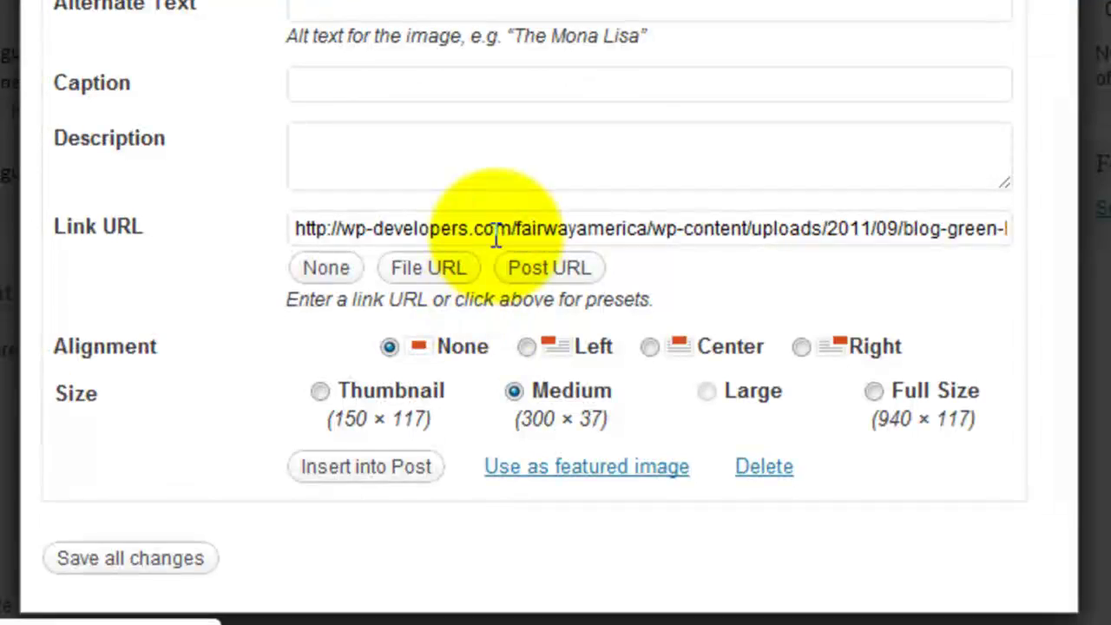
Step: Copy the uploaded blog banner's link URL and close the image dialog without inserting it
triple_click(504, 390)
scroll(495, 226, up, 5)
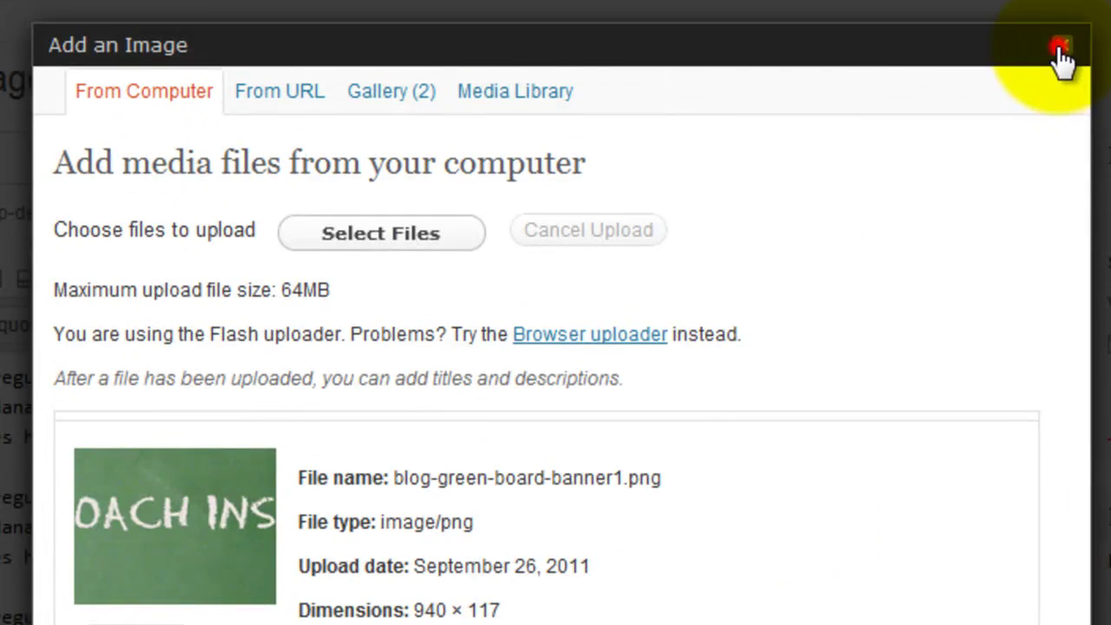
click(1059, 48)
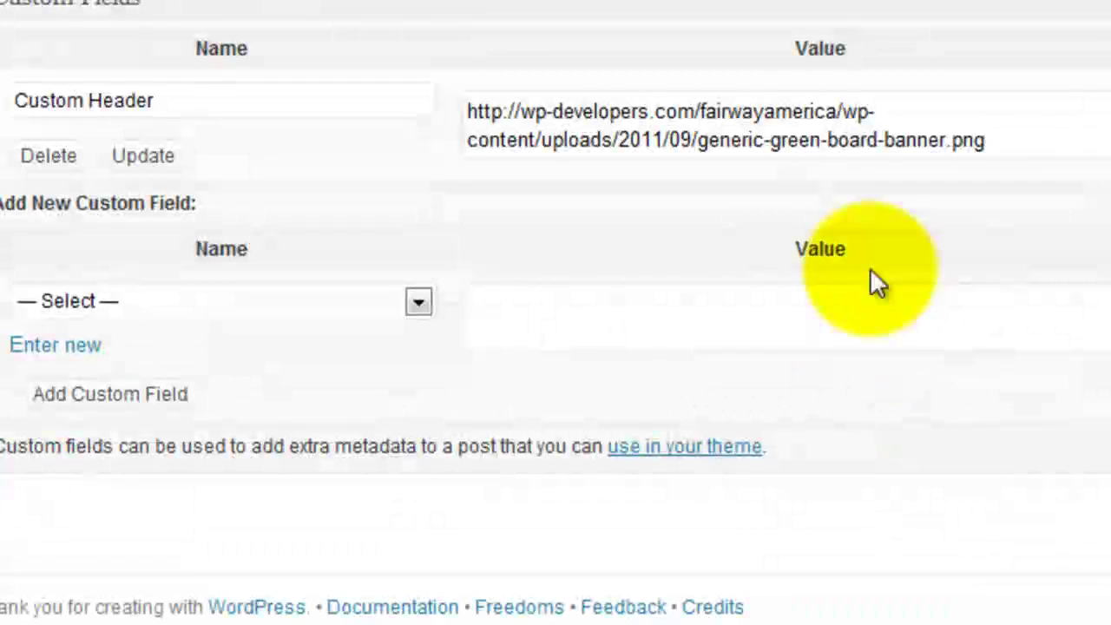
Step: Delete the About page's Custom Header custom field that holds the generic green board banner URL
click(1046, 137)
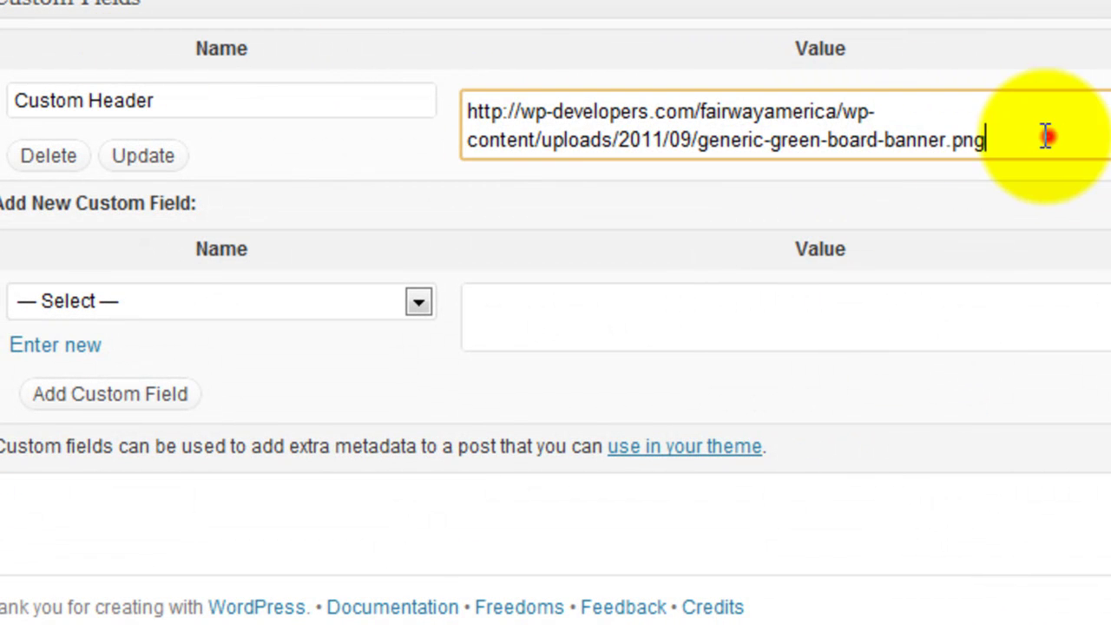
drag(1046, 136, 428, 107)
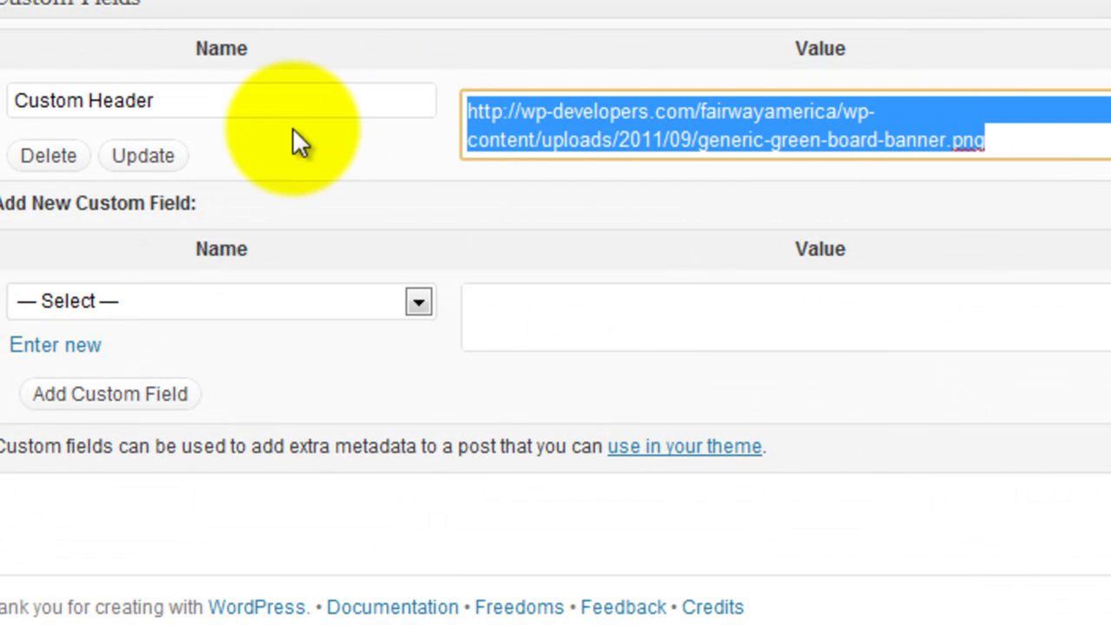
click(46, 157)
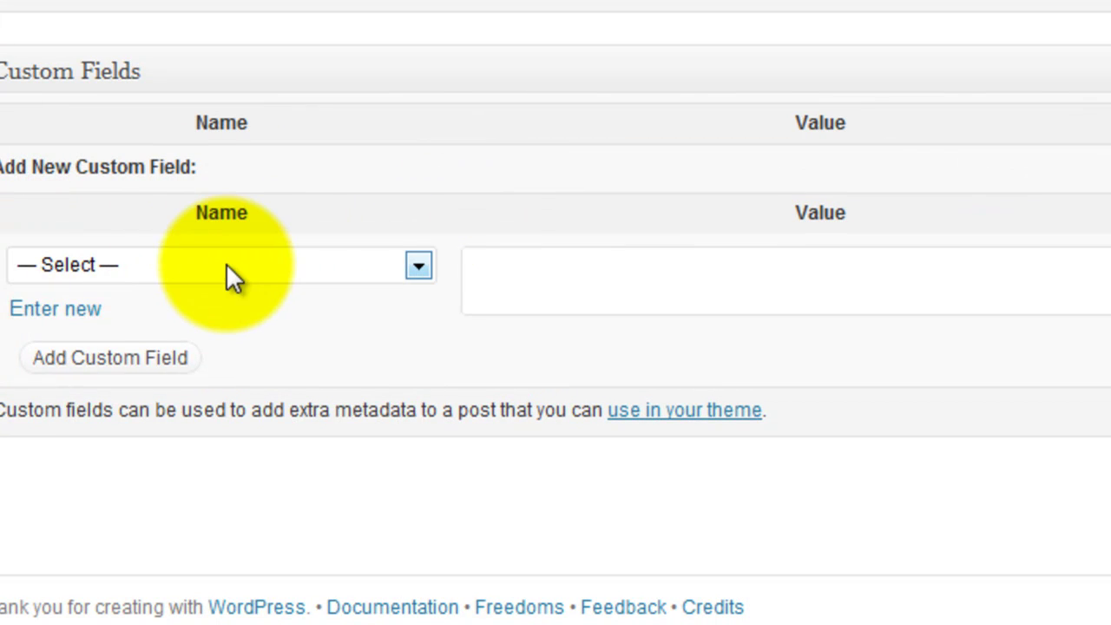
Step: Add a Custom Header custom field with the copied blog banner URL and reload the live About page
click(225, 263)
click(251, 345)
click(556, 296)
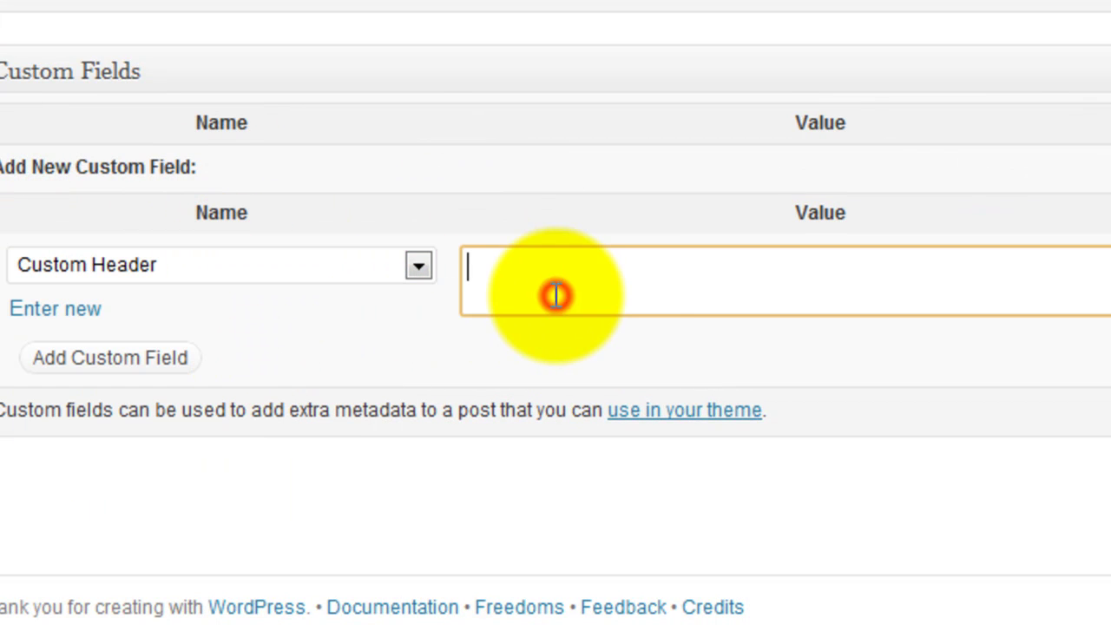
key(ctrl+v)
click(95, 358)
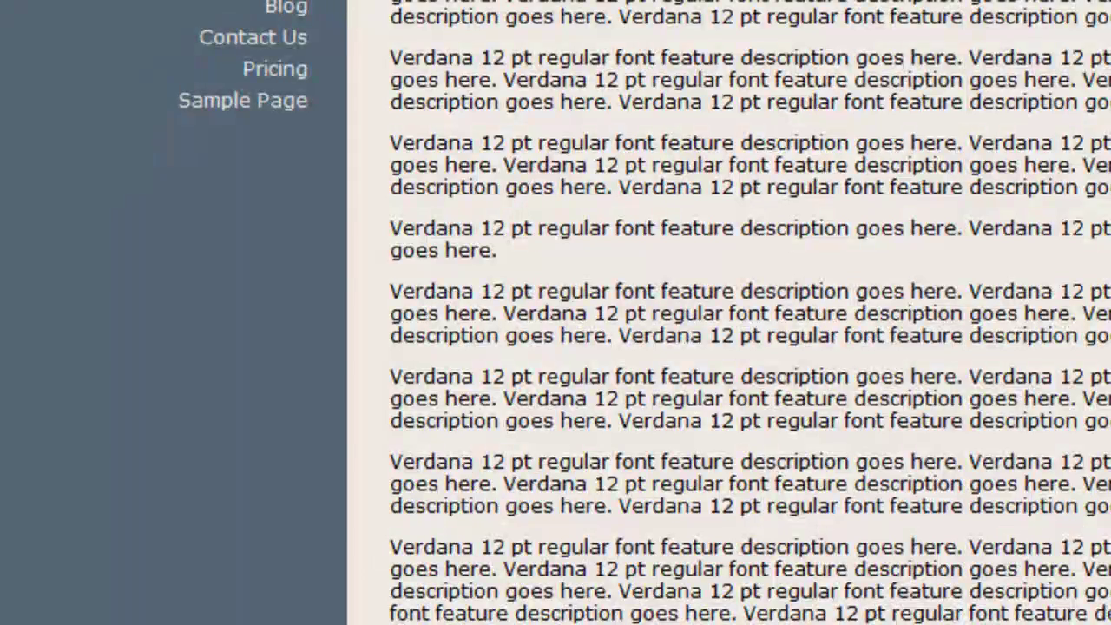
key(F5)
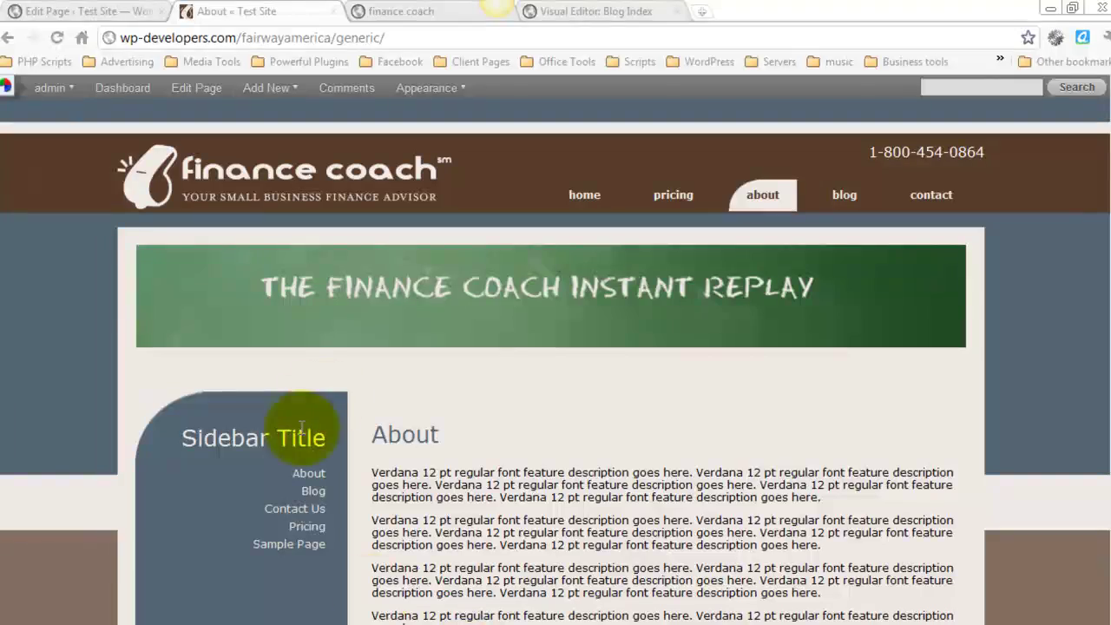
Step: Switch the About page's template to Page Template ( Clip Board ) and view the live page
click(87, 11)
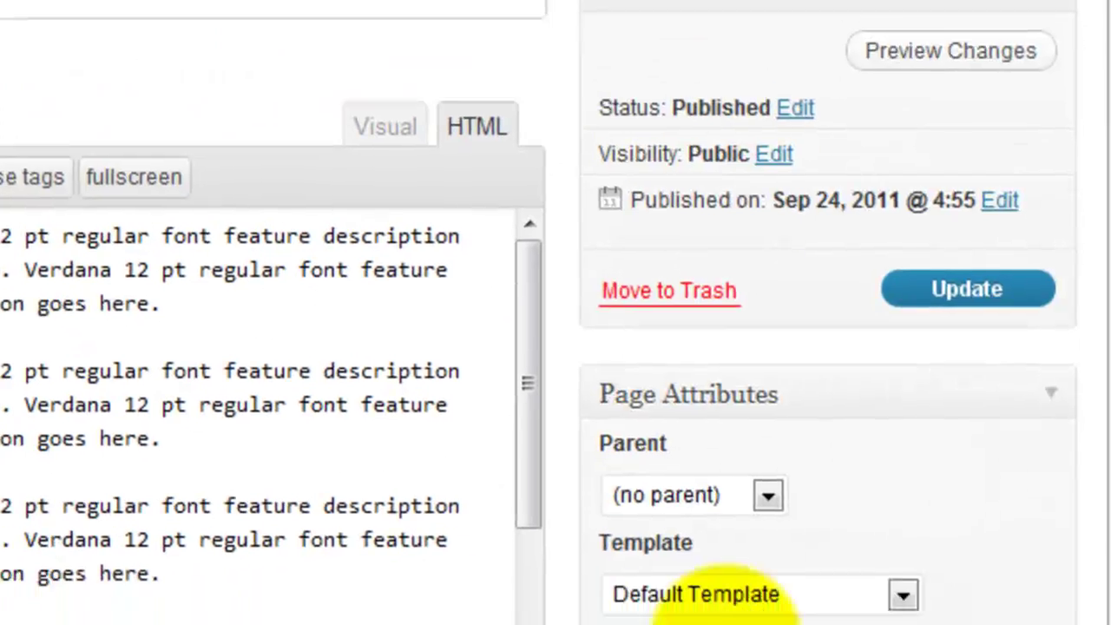
click(730, 469)
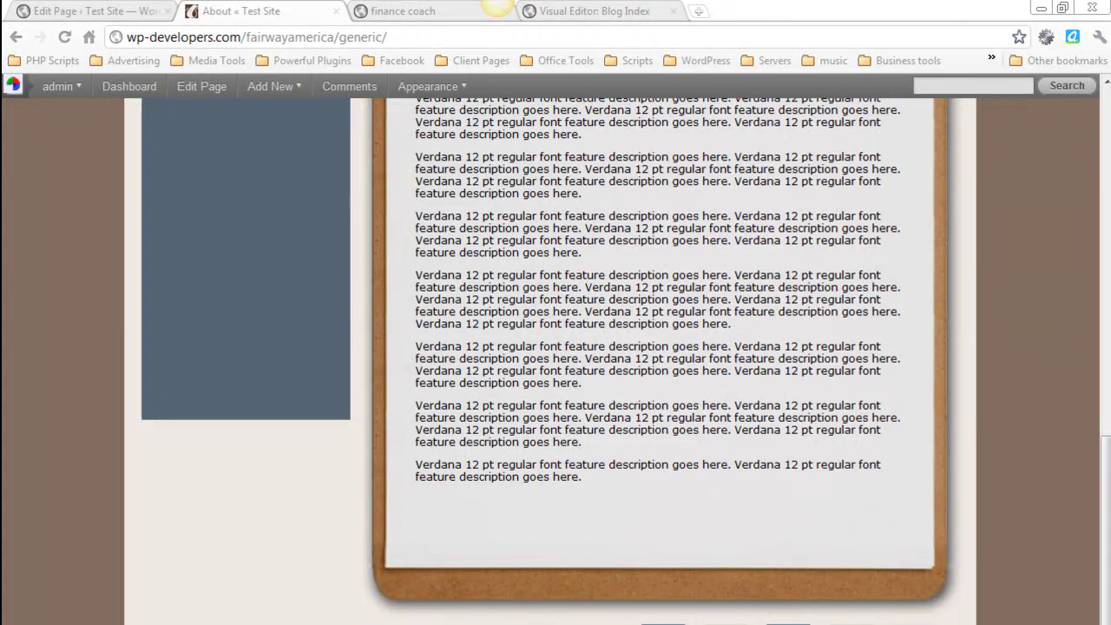
scroll(556, 356, up, 9)
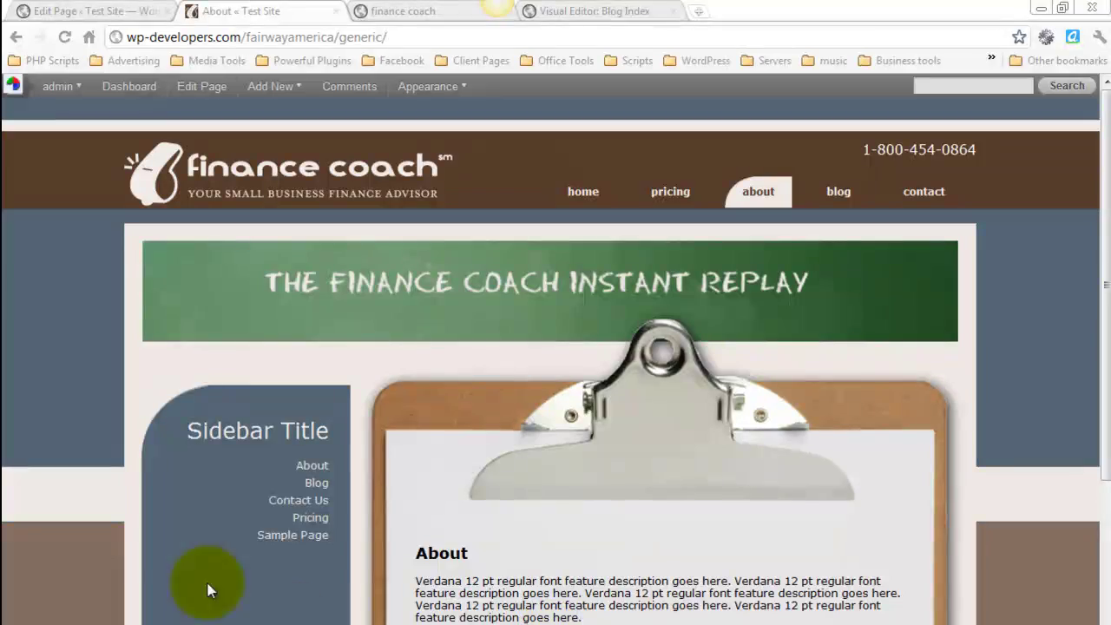
Step: Check the Pages widget's settings, add the Meta widget to Sidebar (Normal) and view the live About page
click(29, 10)
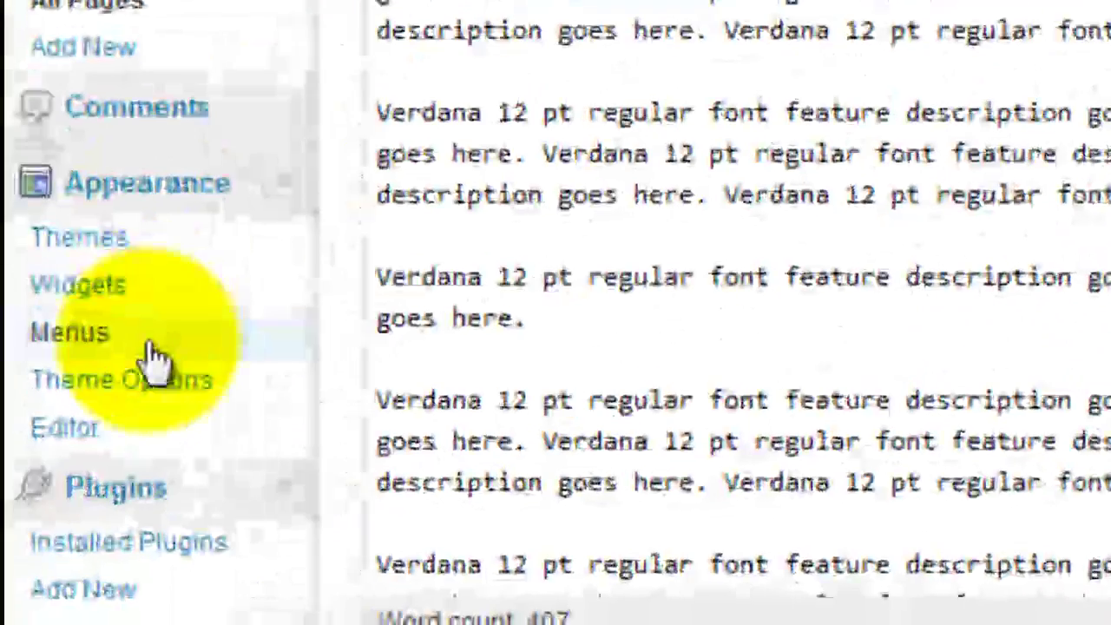
click(105, 375)
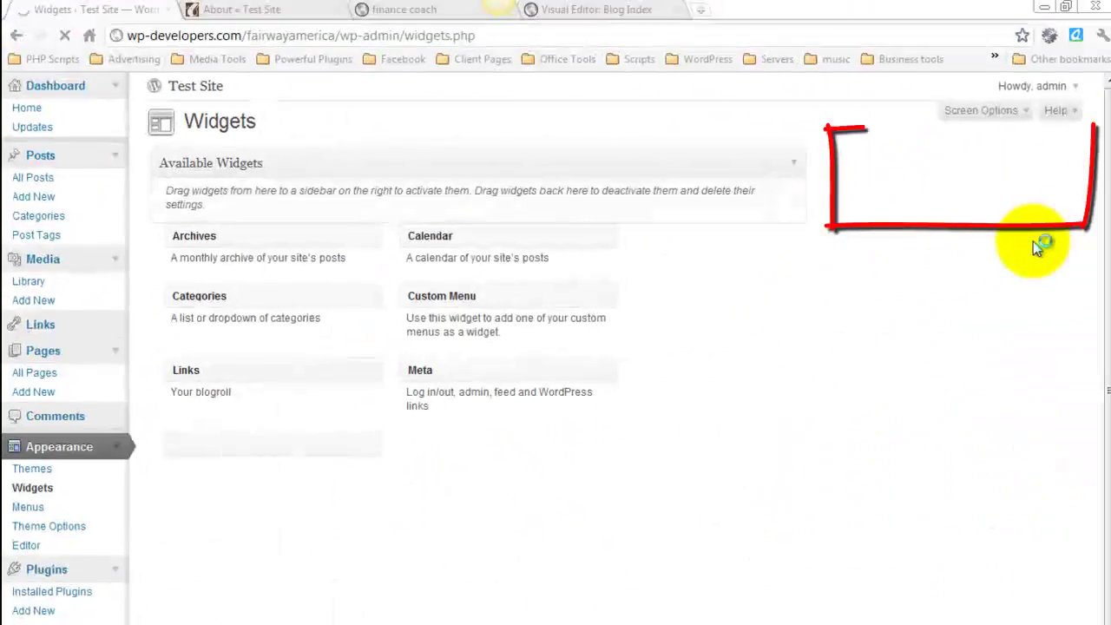
click(1065, 241)
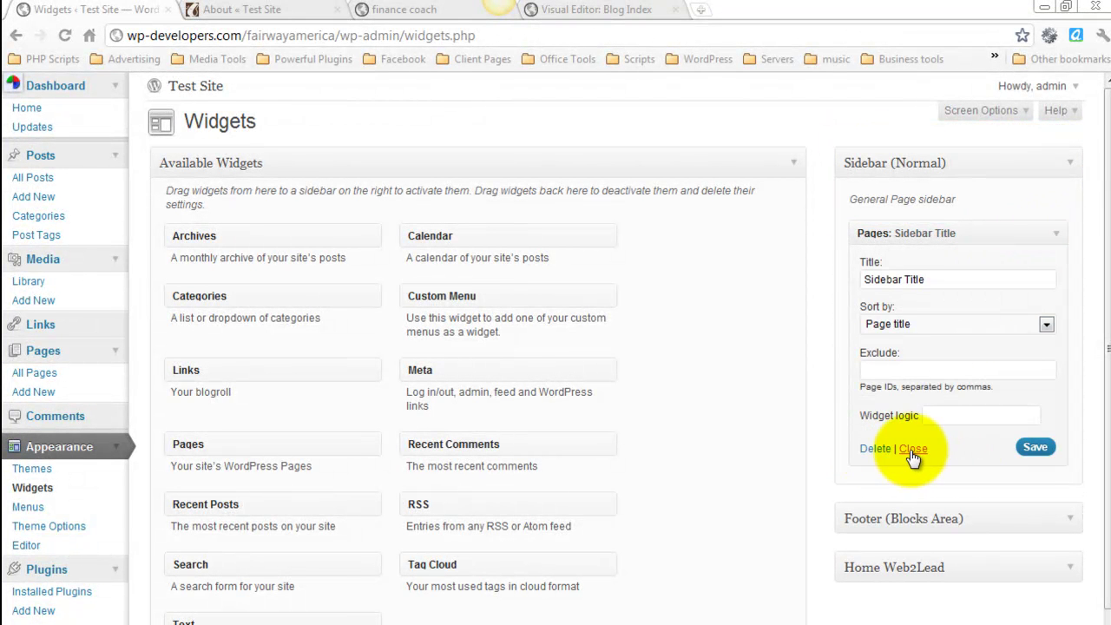
click(911, 450)
drag(421, 378, 851, 277)
click(238, 9)
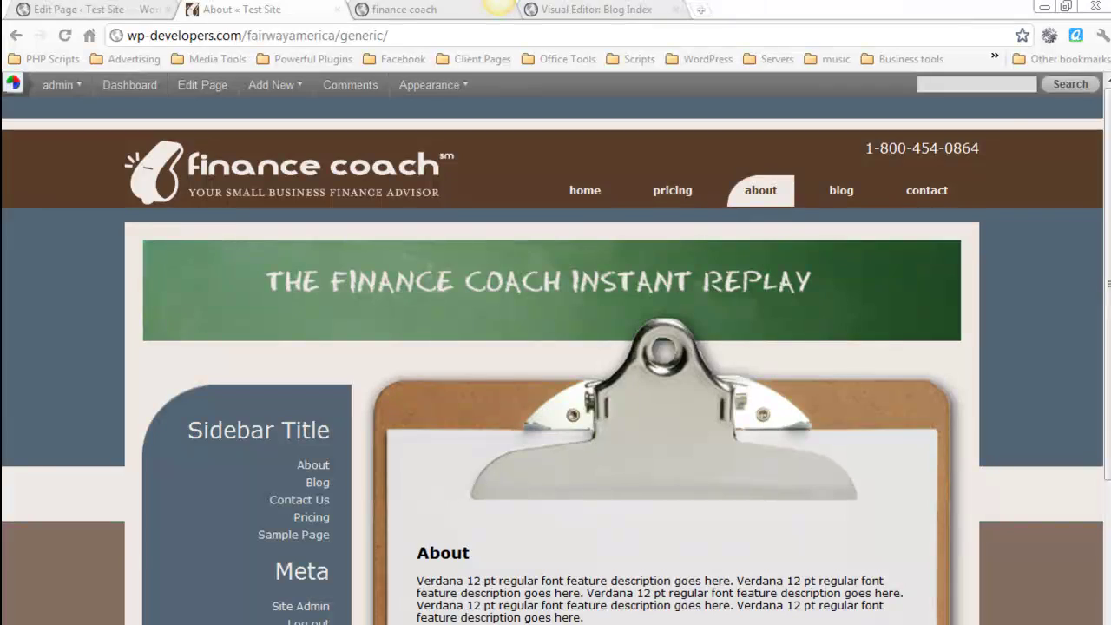
Step: Set the About page's template to Default Template, update the page and reload its live version
click(39, 8)
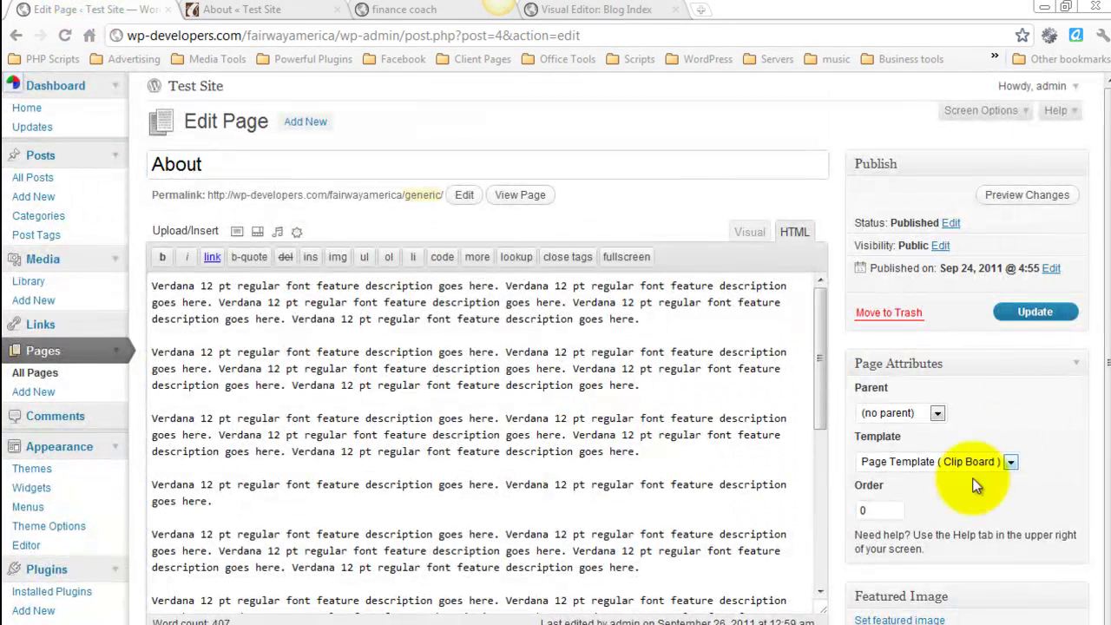
click(929, 467)
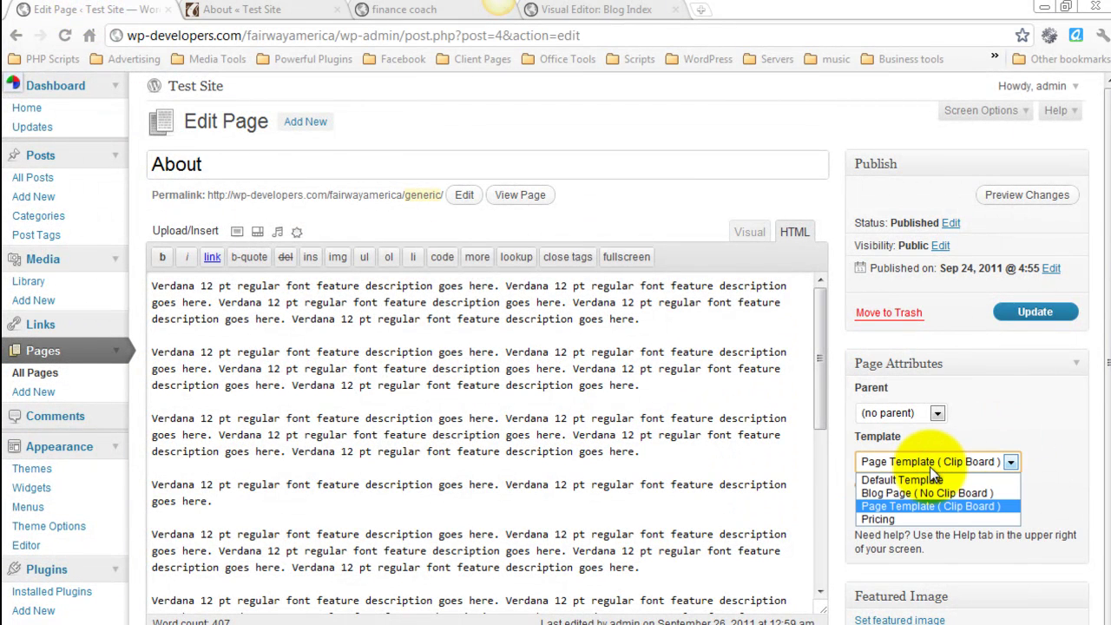
click(930, 478)
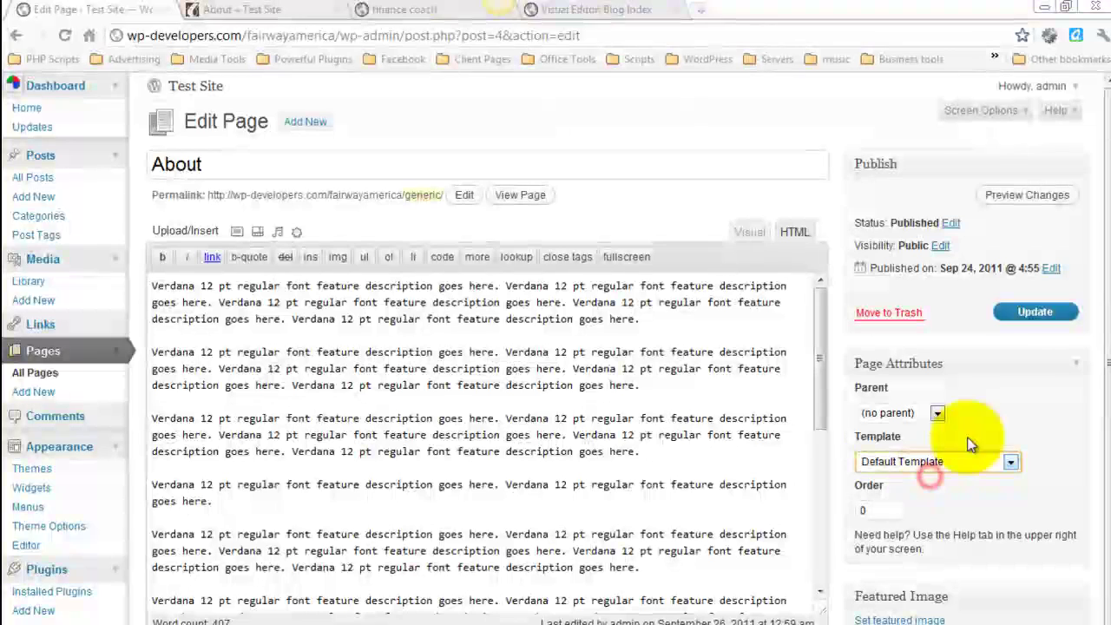
click(1029, 314)
click(258, 9)
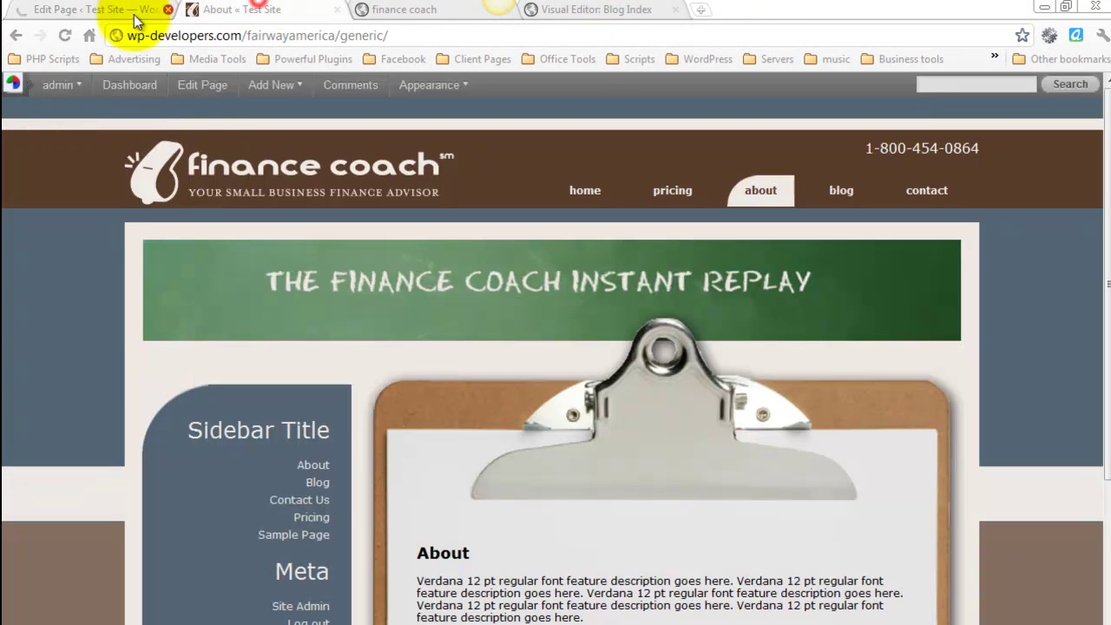
click(68, 35)
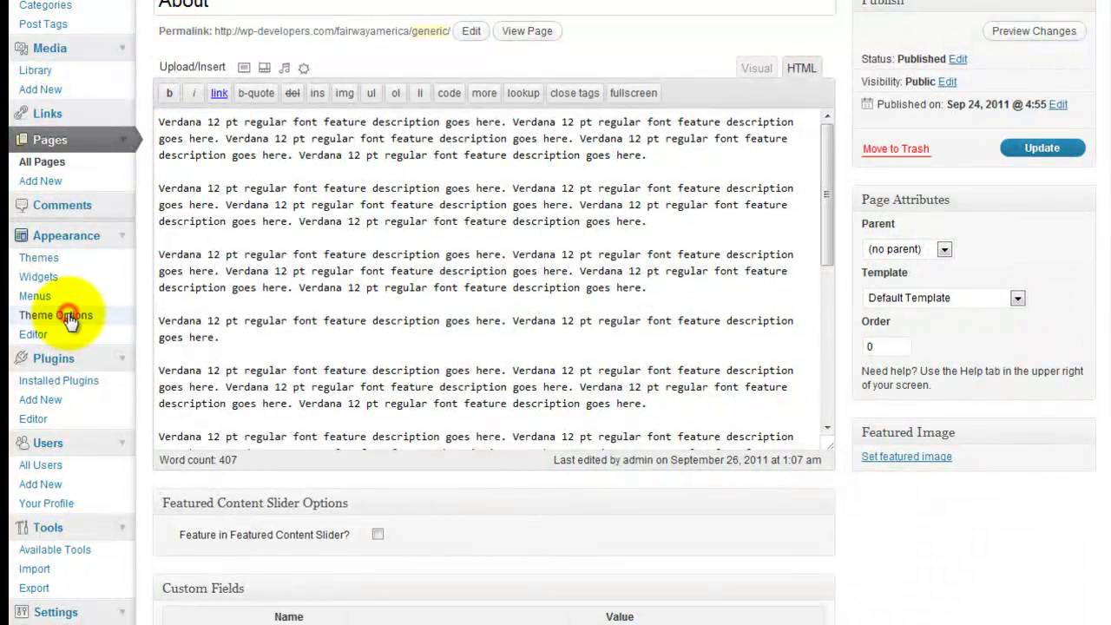
Step: In the theme's content options, set the Blog page category to Uncategorized, save all changes and view the live blog page
click(69, 320)
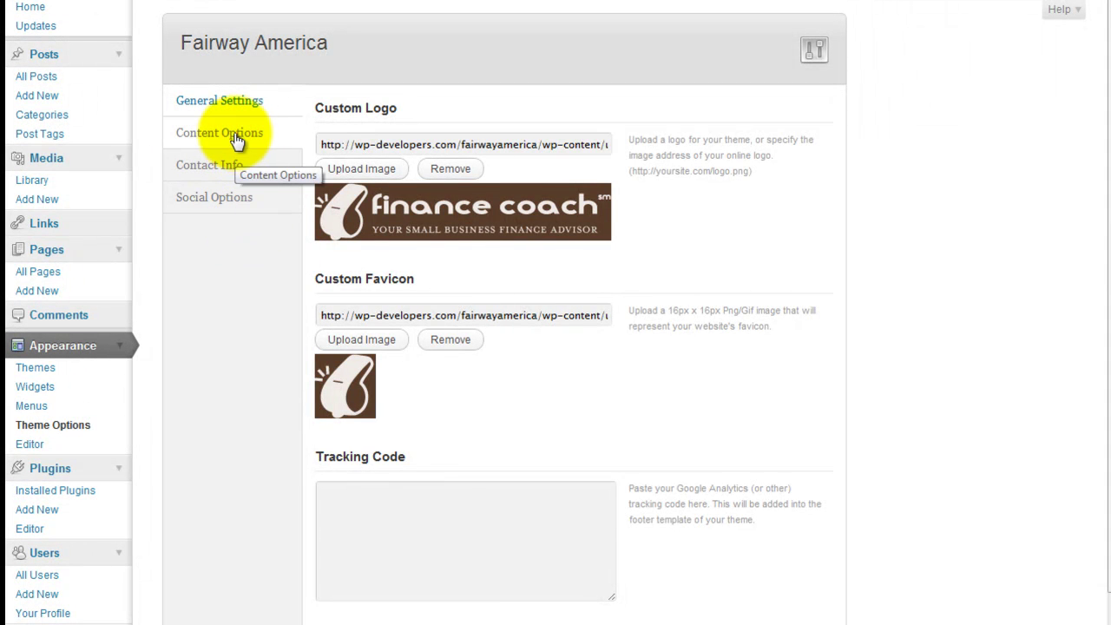
click(237, 139)
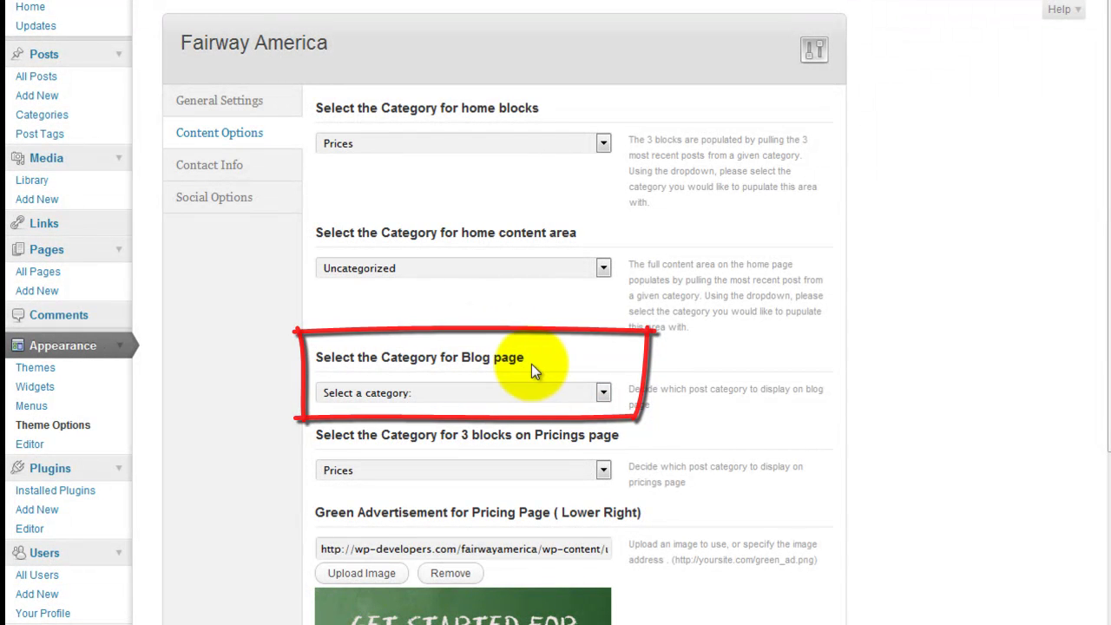
click(492, 392)
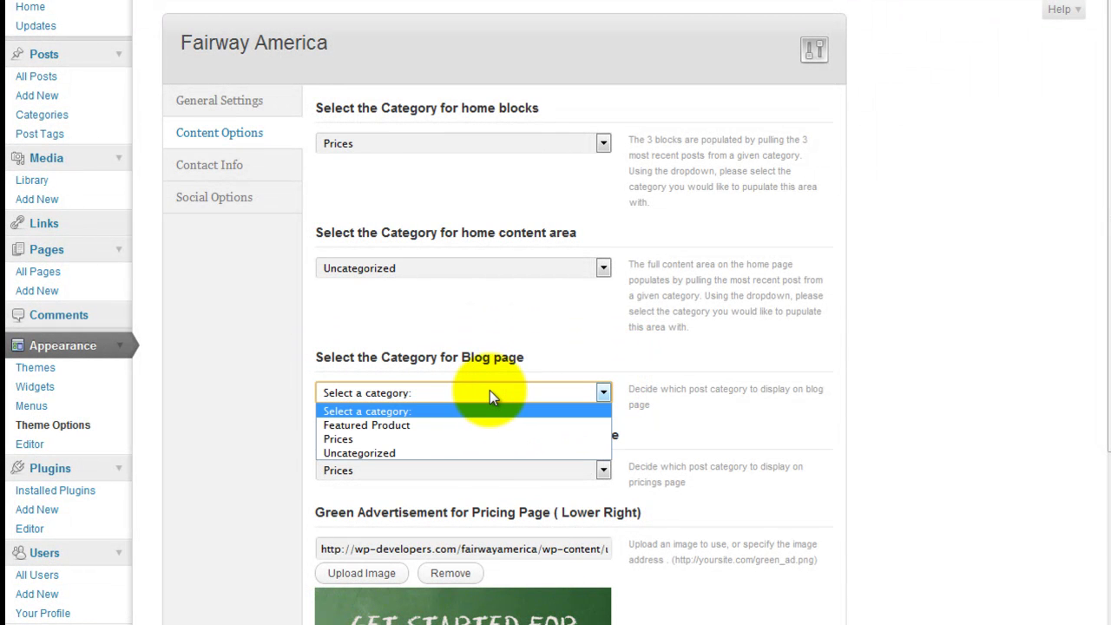
click(475, 453)
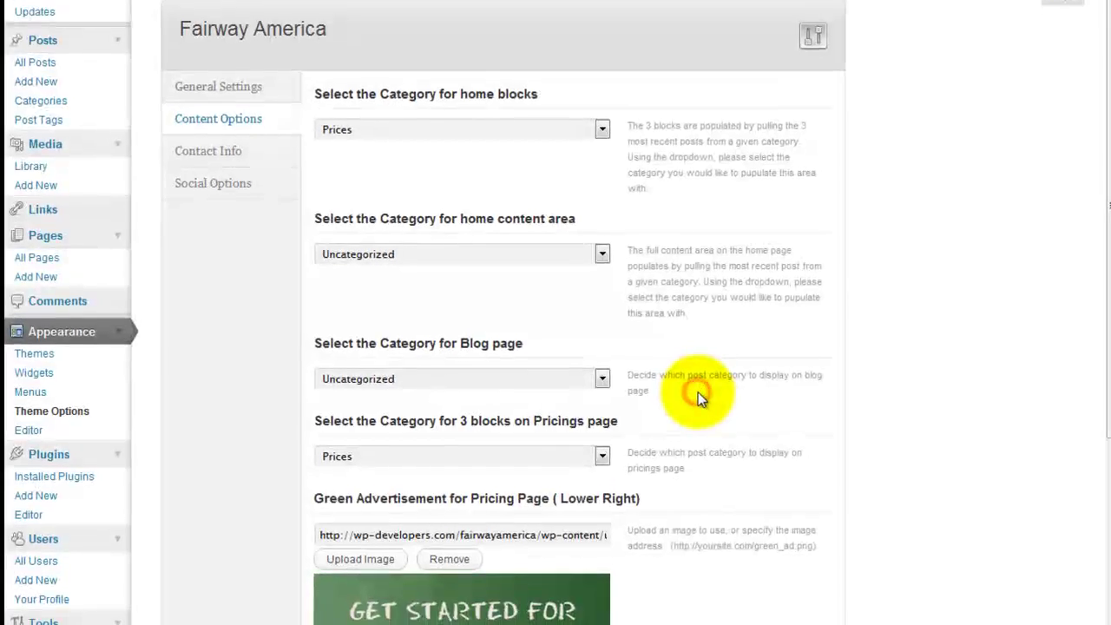
scroll(698, 393, down, 7)
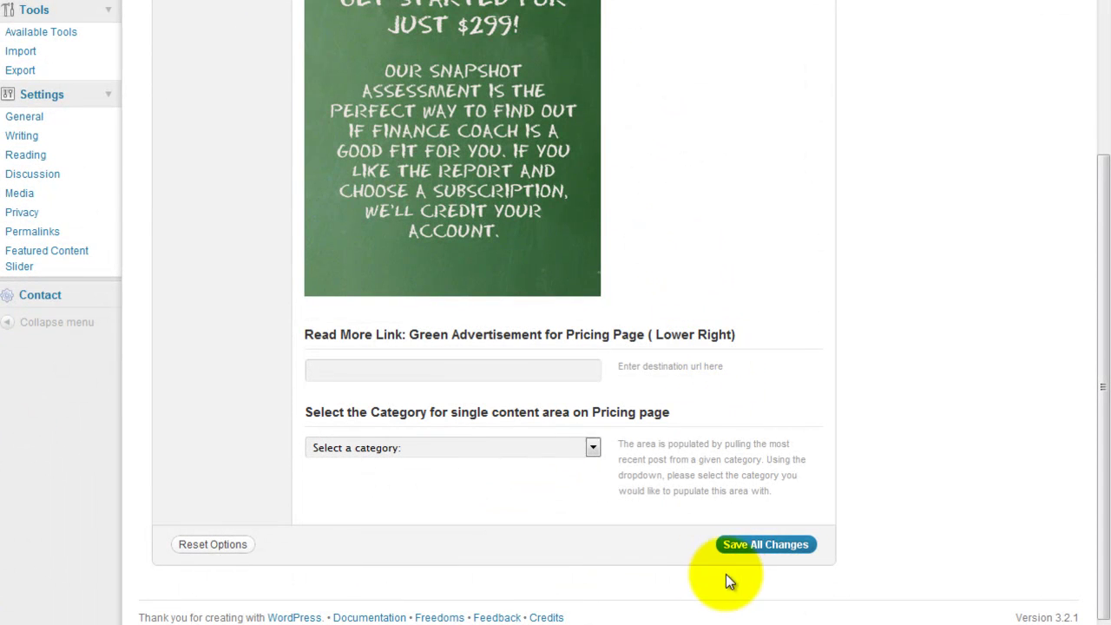
click(746, 556)
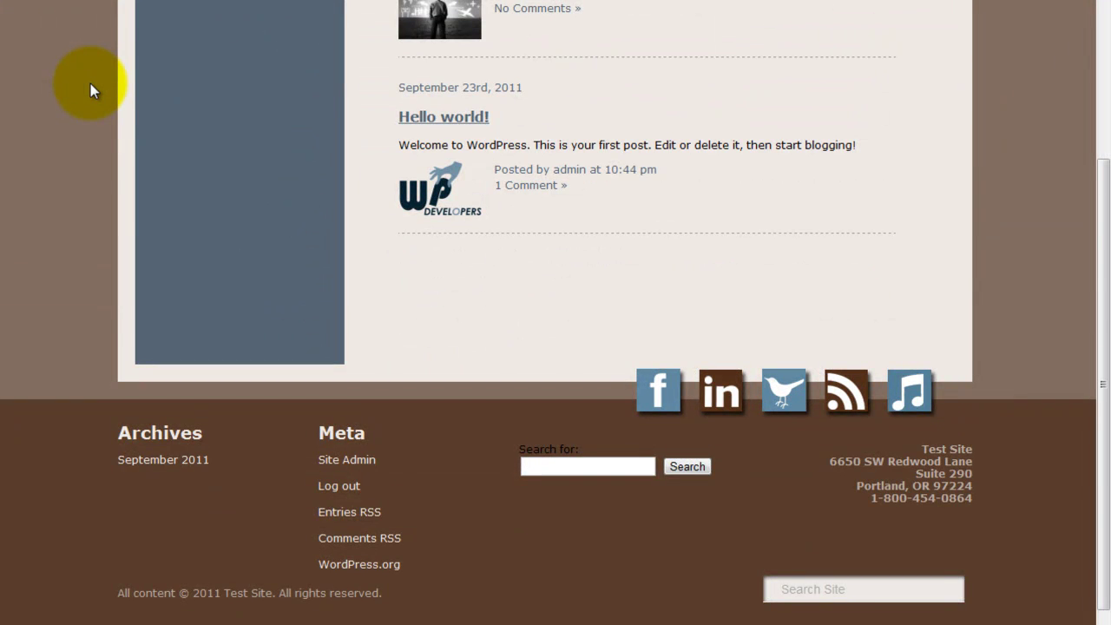
scroll(90, 83, up, 4)
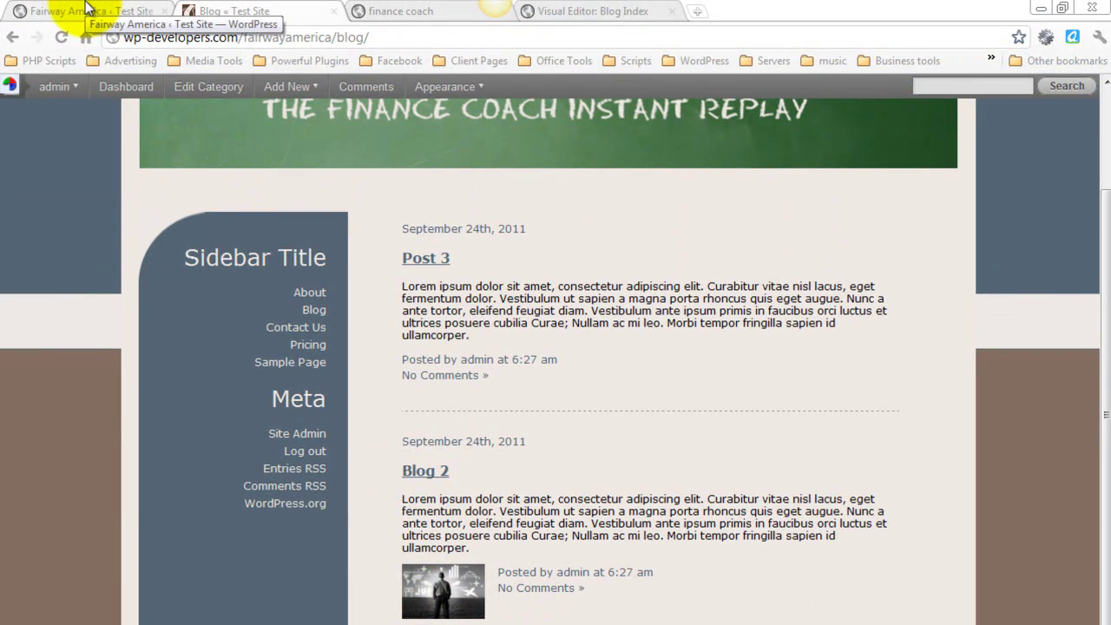
Step: Open the Blog 2 post for editing from the list of posts and remove its featured image
click(84, 8)
scroll(111, 286, up, 6)
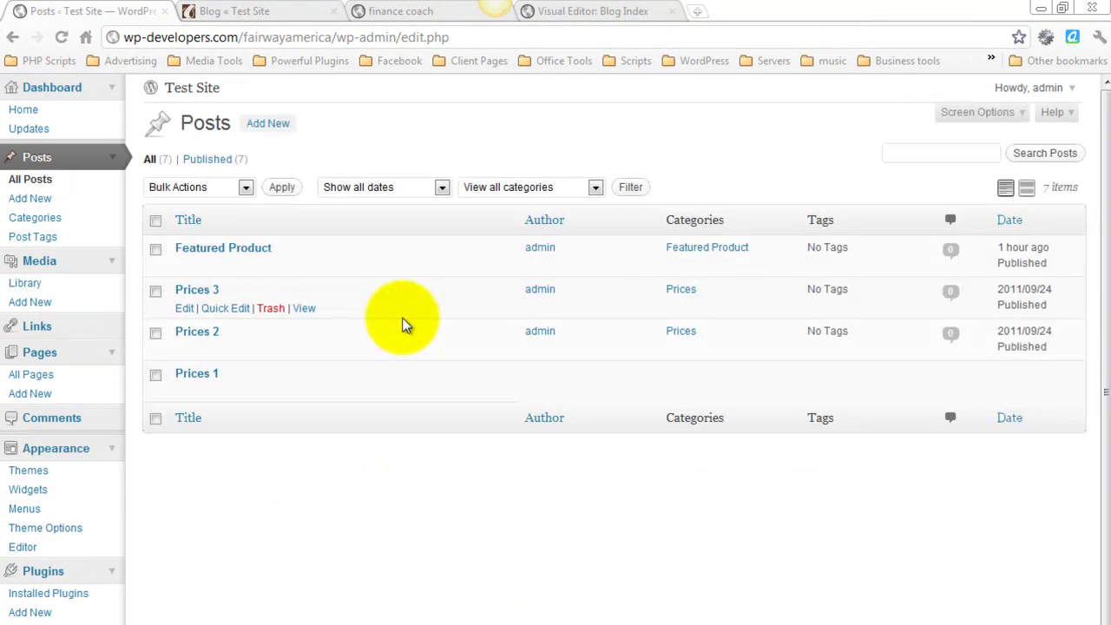
click(184, 476)
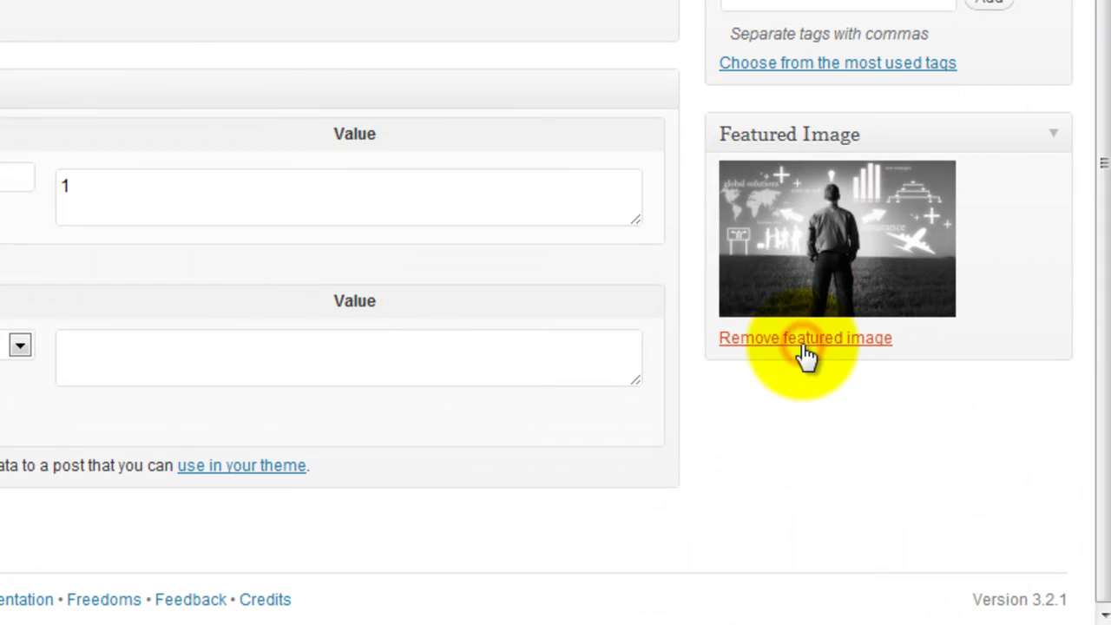
click(806, 354)
Step: Upload me_lay_small.jpg from the computer and use it as the Blog 2 post's featured image
click(755, 176)
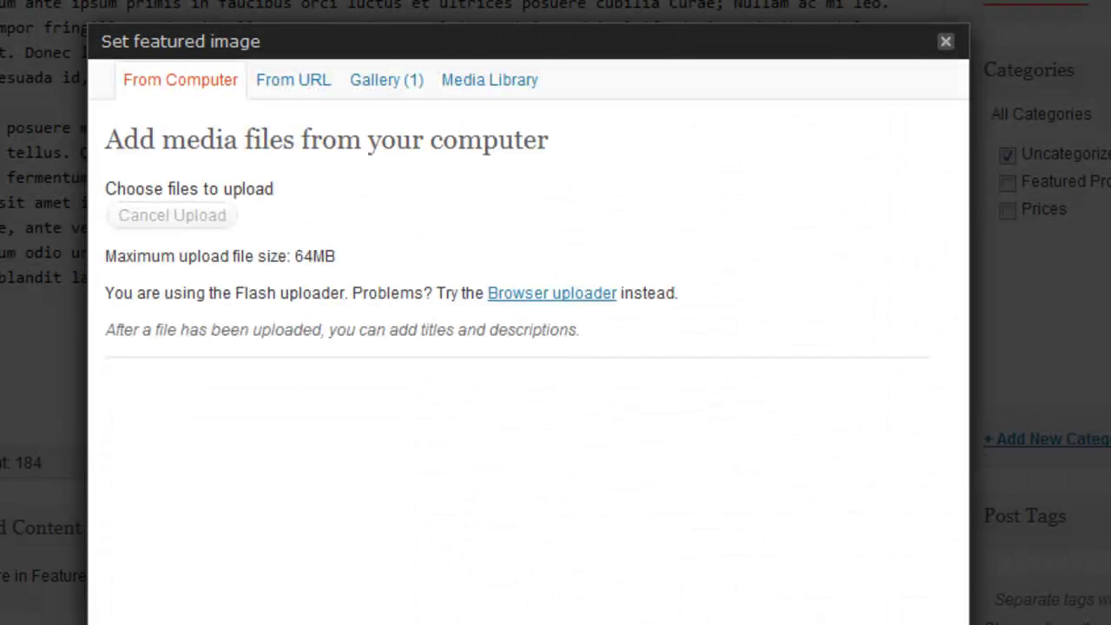
click(350, 199)
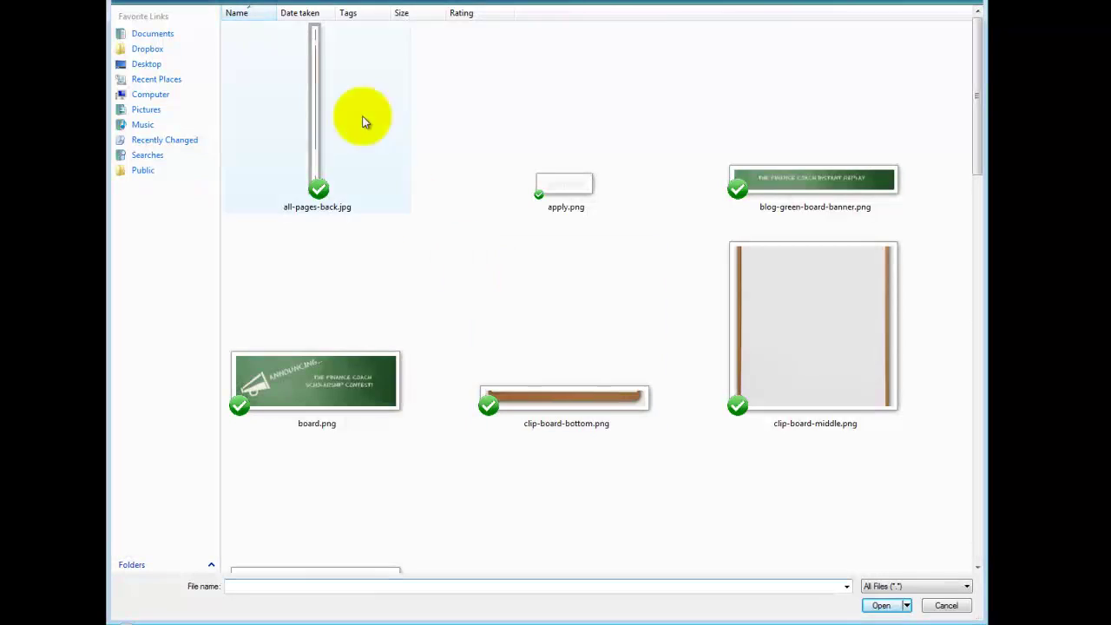
key(BackSpace)
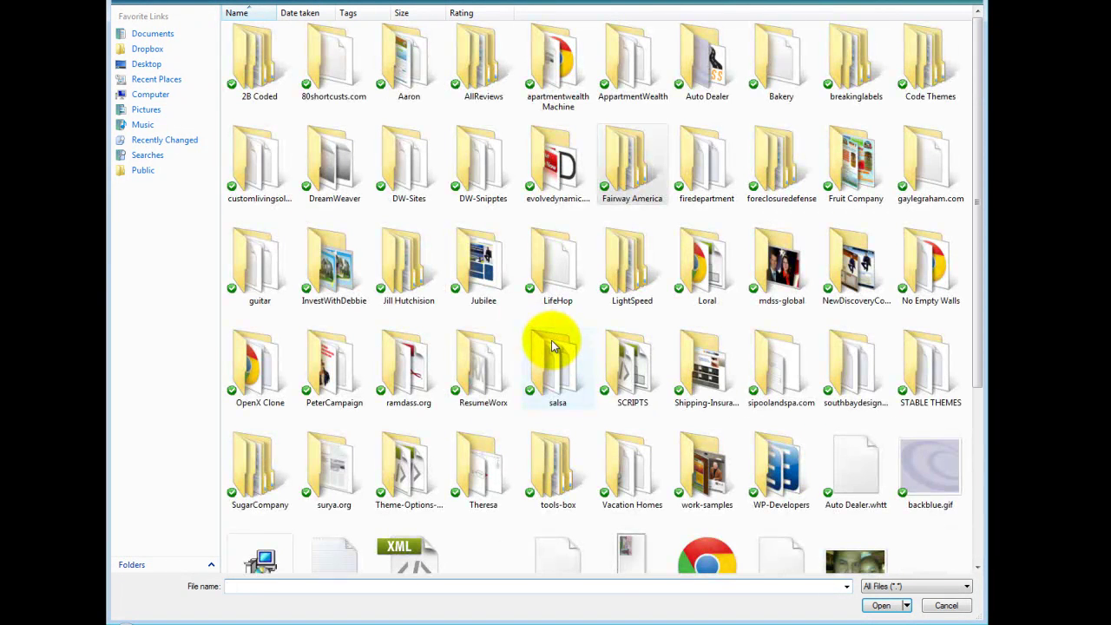
scroll(553, 346, down, 3)
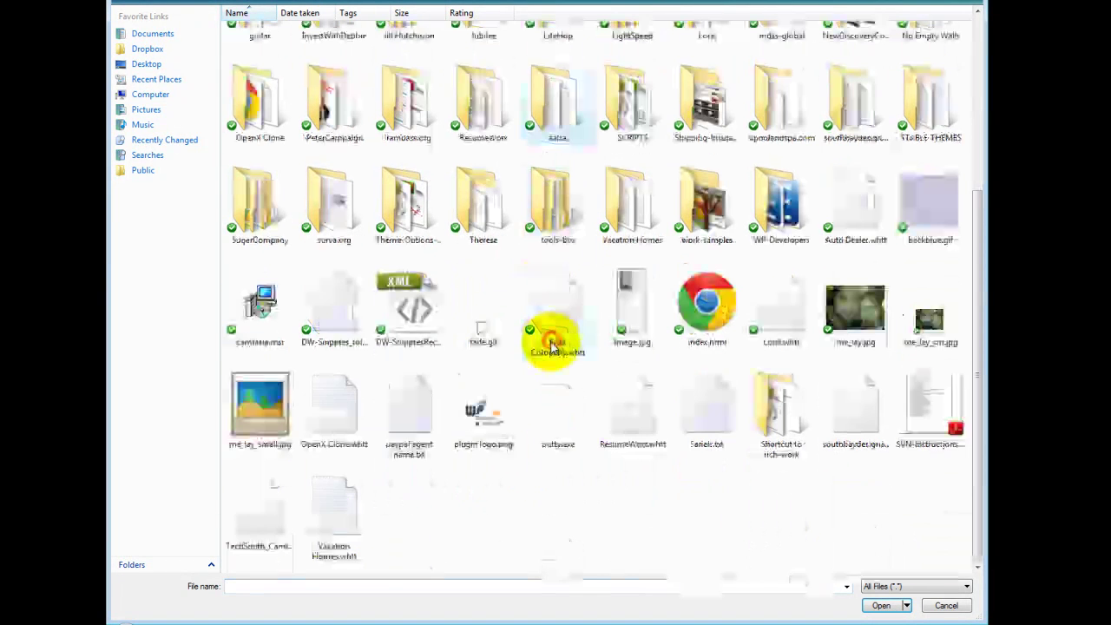
double_click(252, 408)
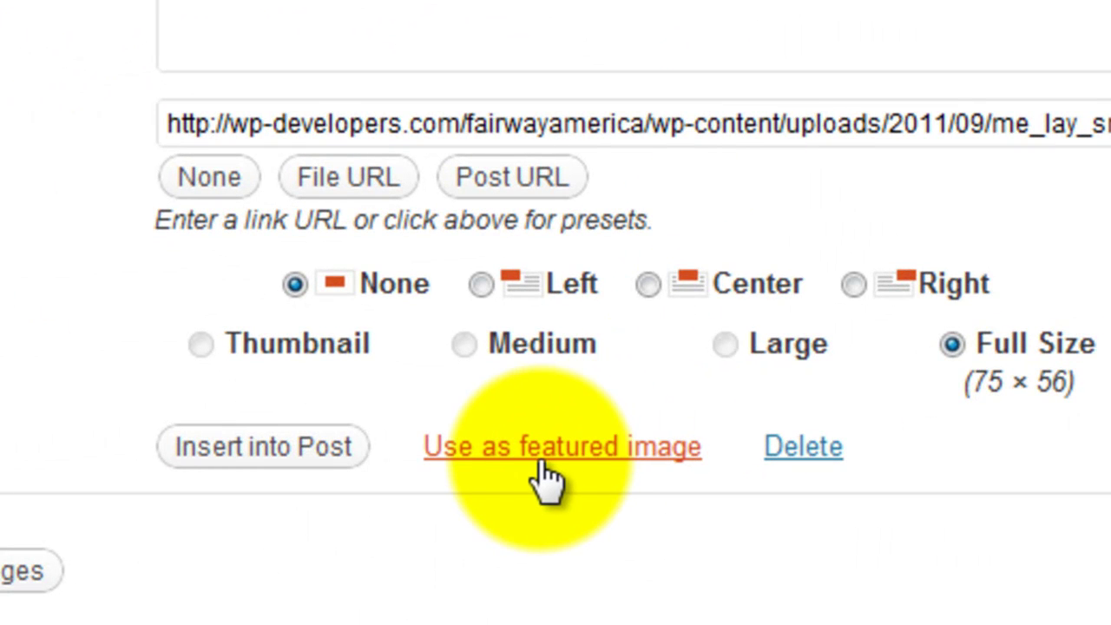
click(537, 446)
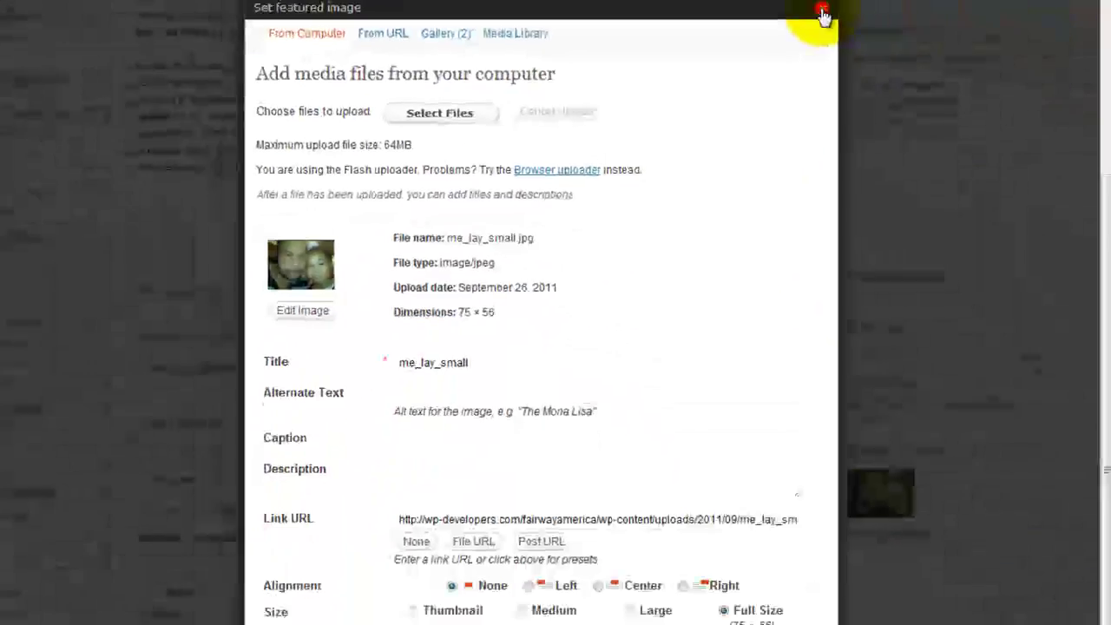
click(993, 15)
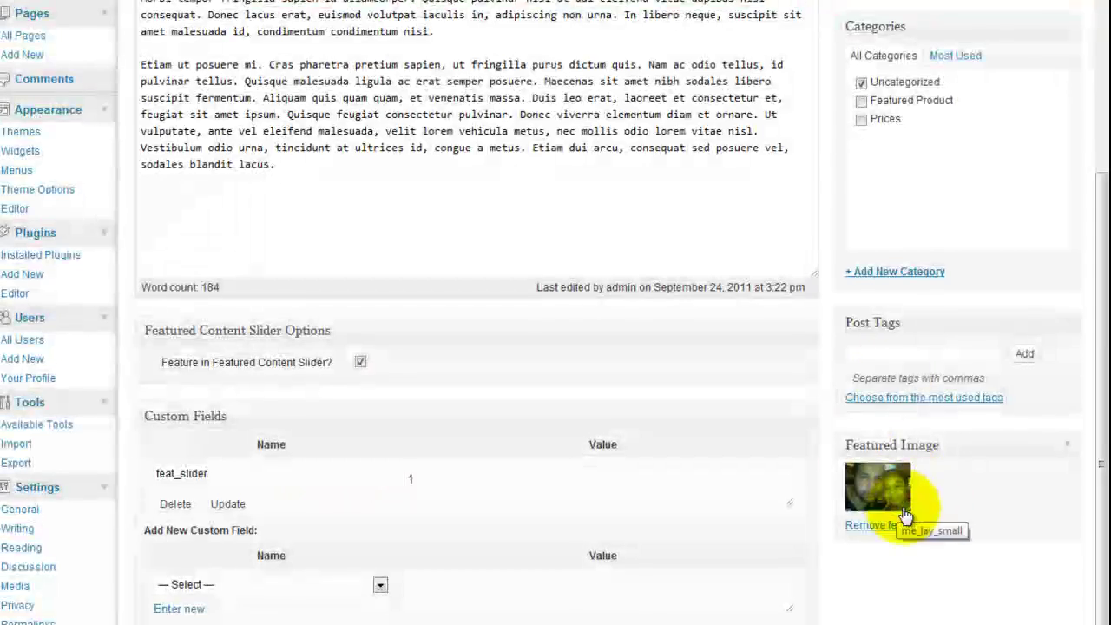
Step: Update the Blog 2 post, reload the live blog page and view the full Blog 2 post
scroll(999, 15, up, 2)
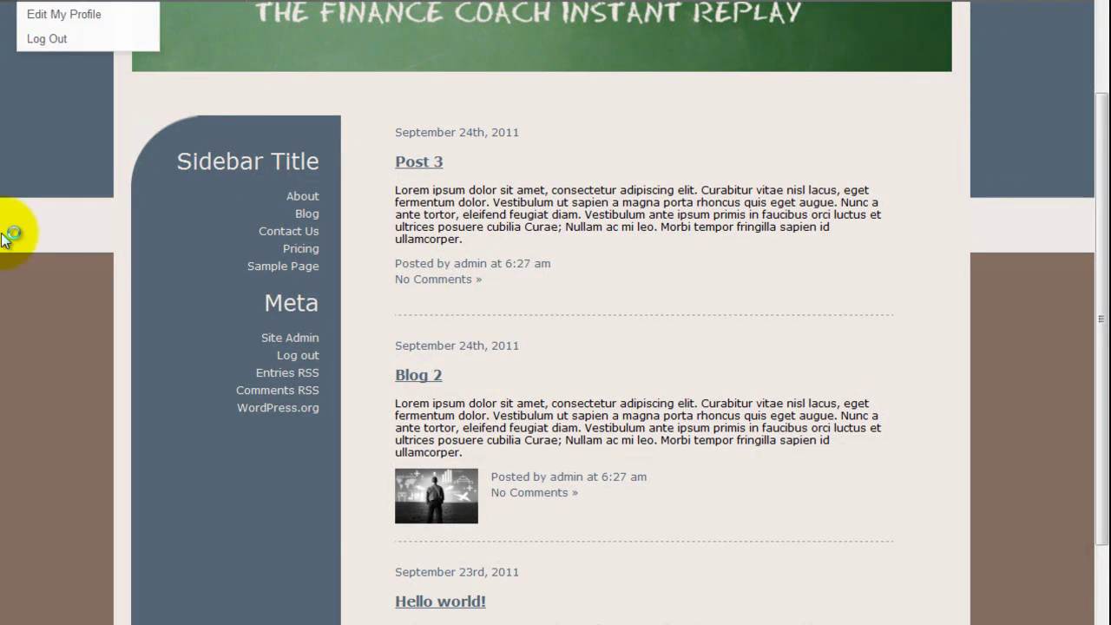
key(F5)
scroll(14, 252, down, 5)
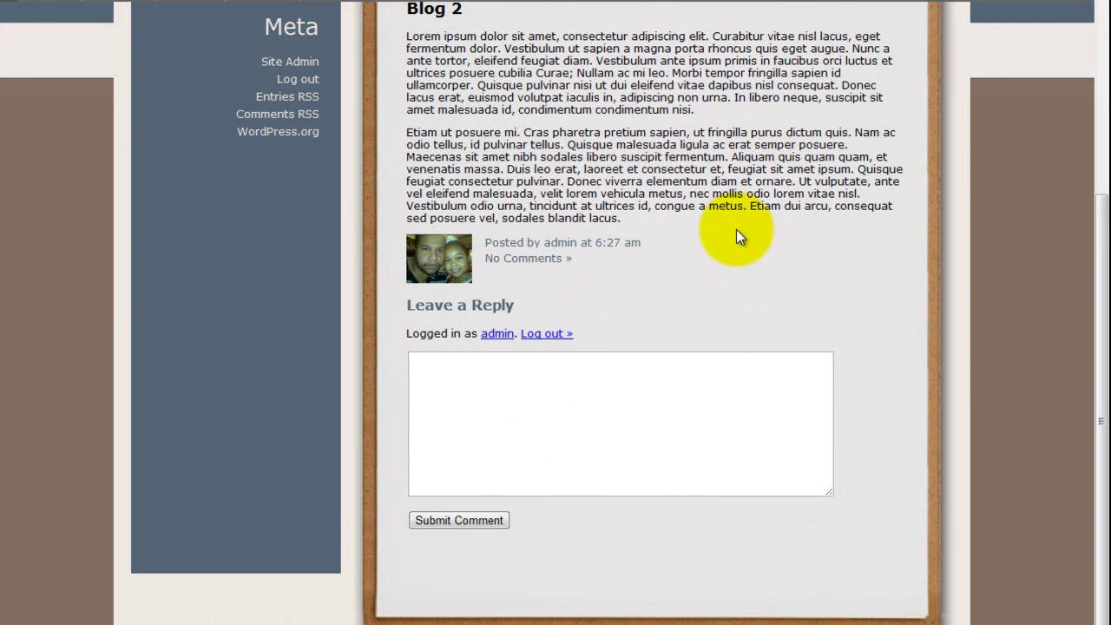
scroll(738, 238, up, 4)
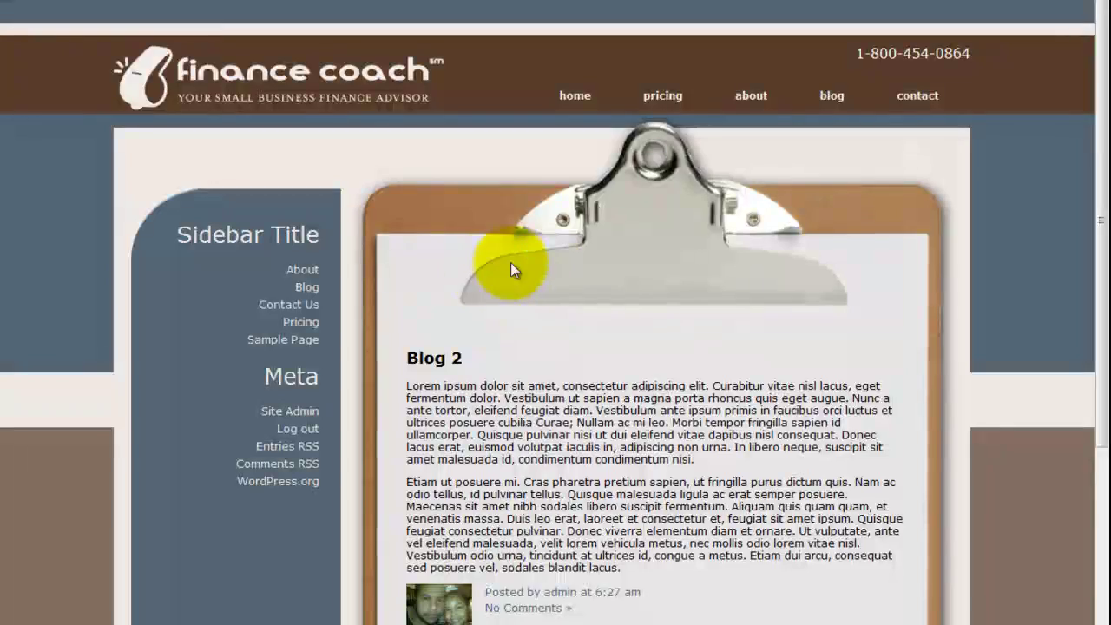
Step: View the live home page's slider and check the Featured Content Slider option in the Blog 2 post's editor
scroll(538, 255, down, 6)
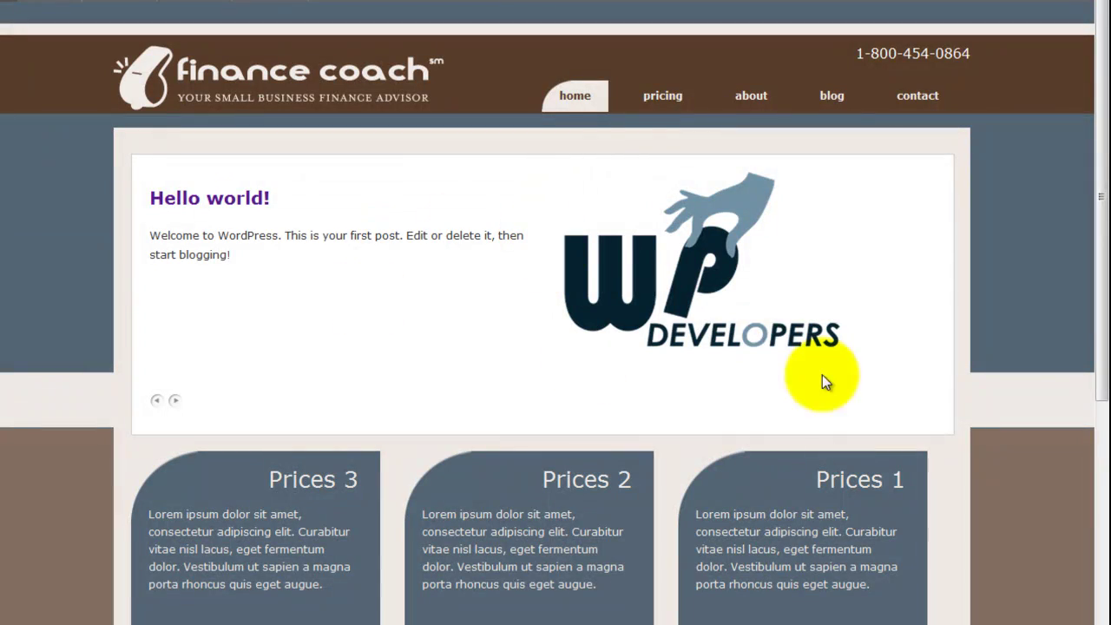
mouse_move(87, 0)
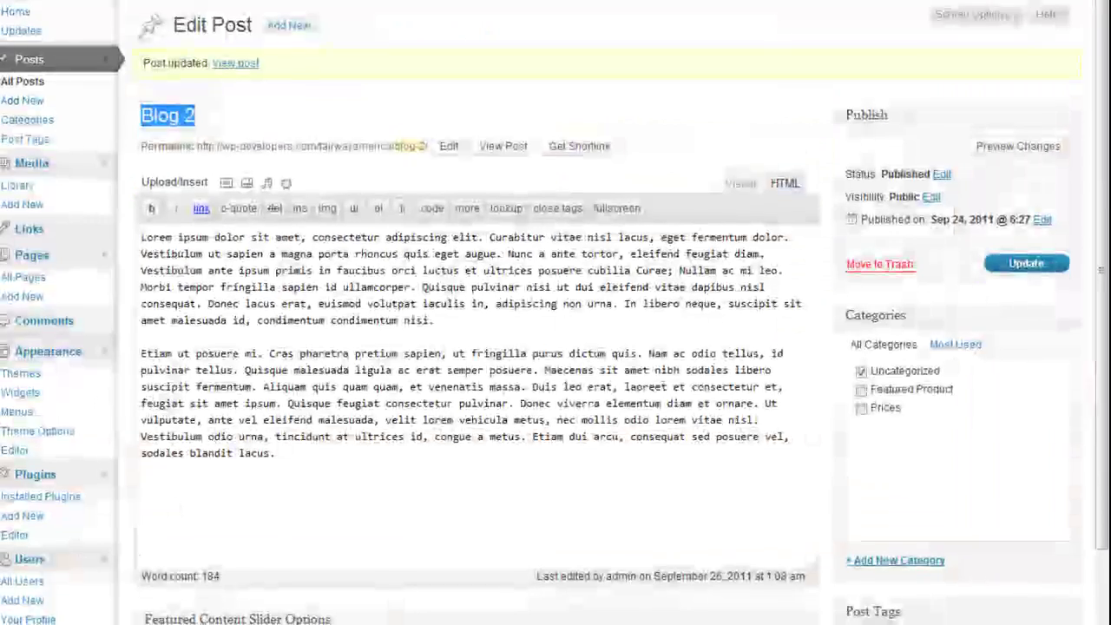
scroll(373, 191, down, 4)
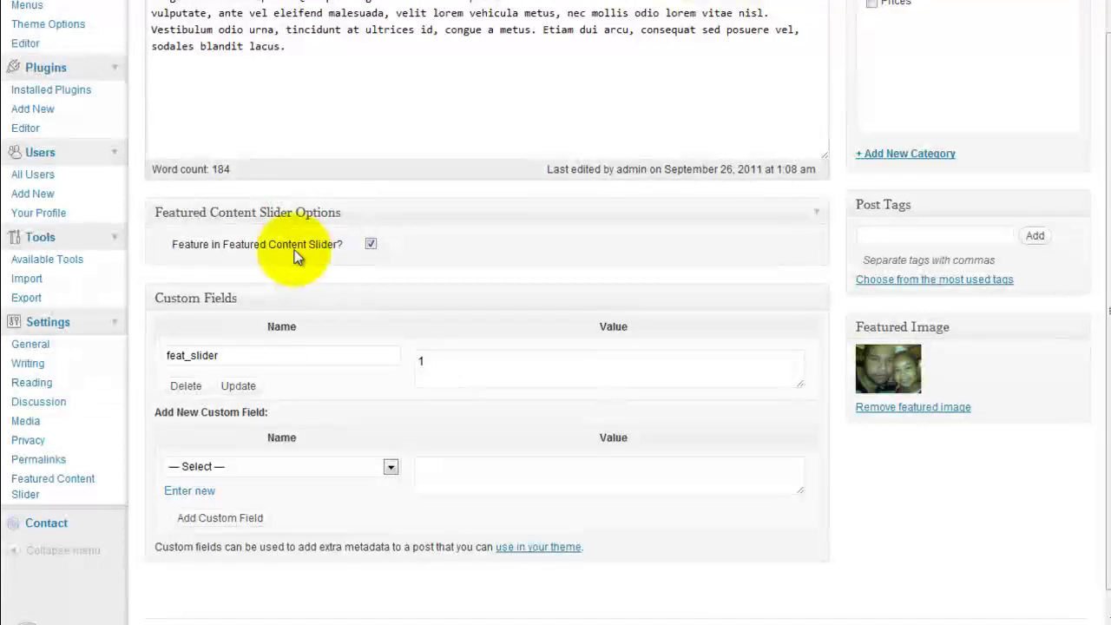
Step: Start a new post titled "Showing Post"
scroll(293, 18, up, 3)
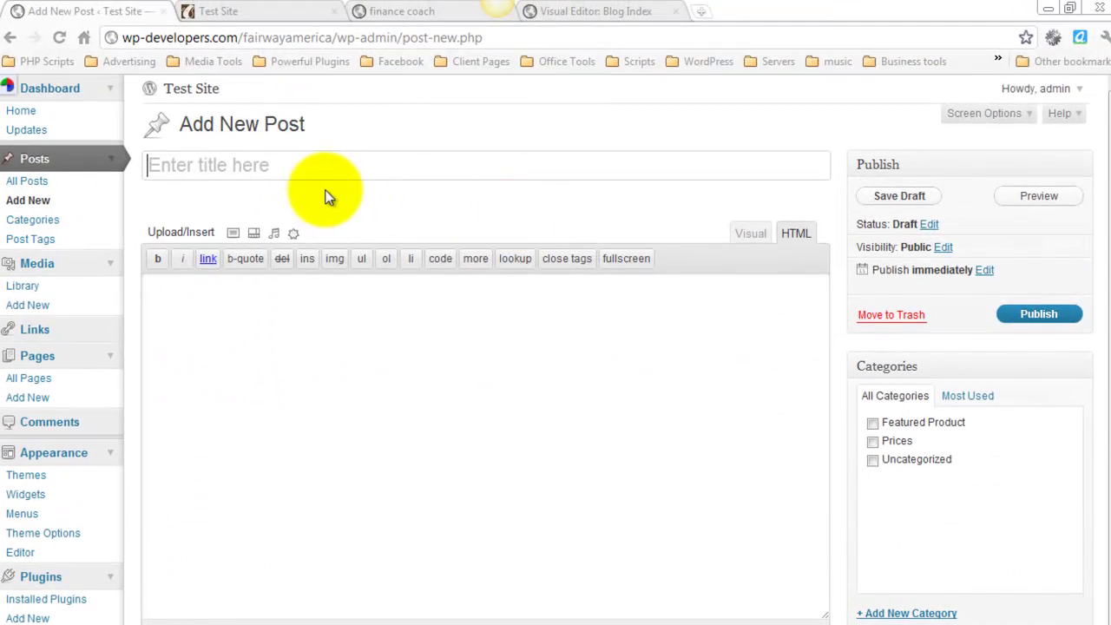
click(293, 163)
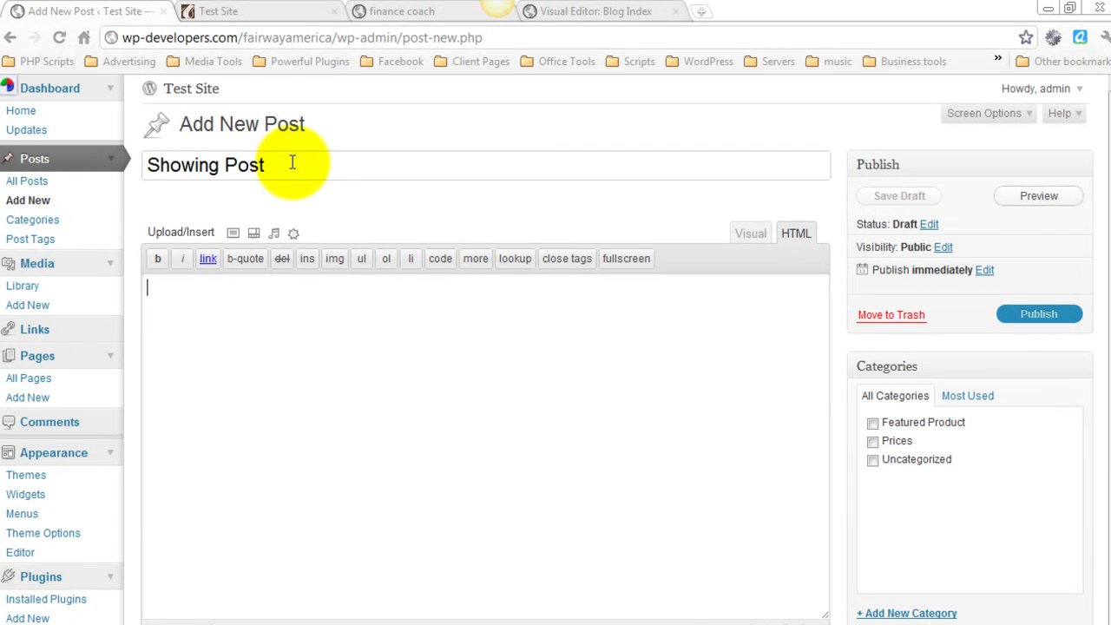
key(Tab)
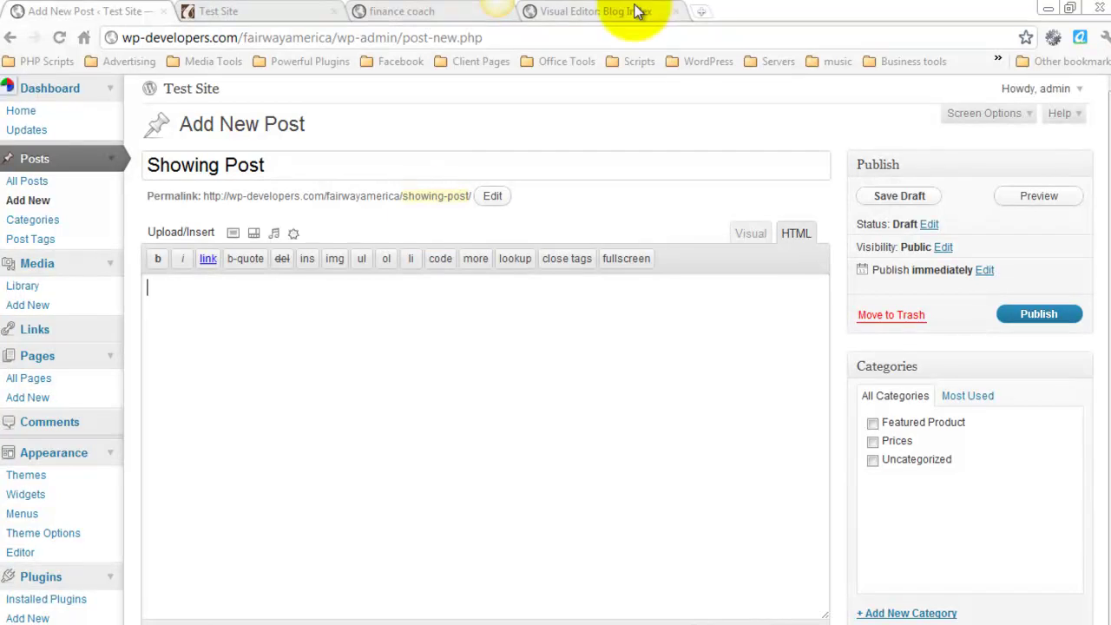
Step: Search the web for "lorem ispum", open a Lorem Ipsum site and paste a paragraph of its filler text into the new post's body
click(703, 10)
text(lor)
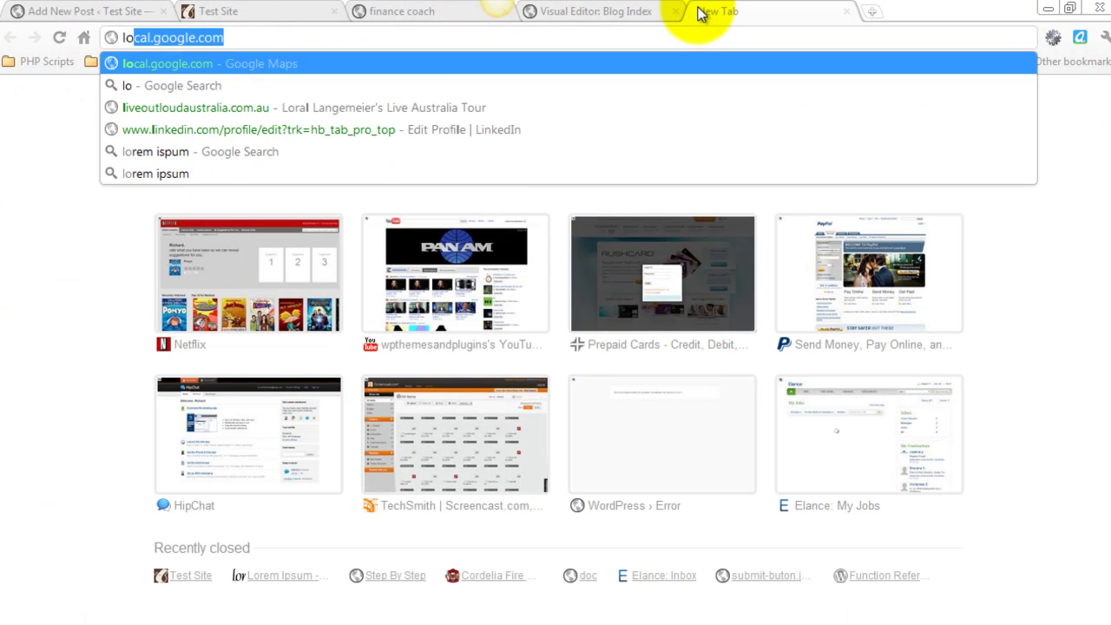
text(em ispum)
key(Return)
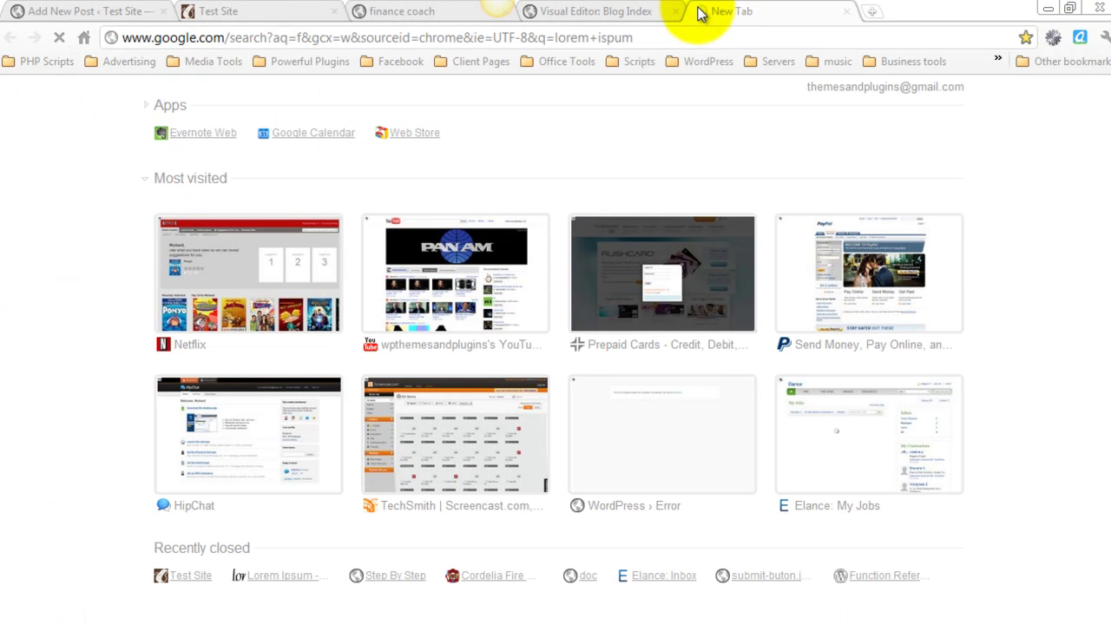
click(358, 298)
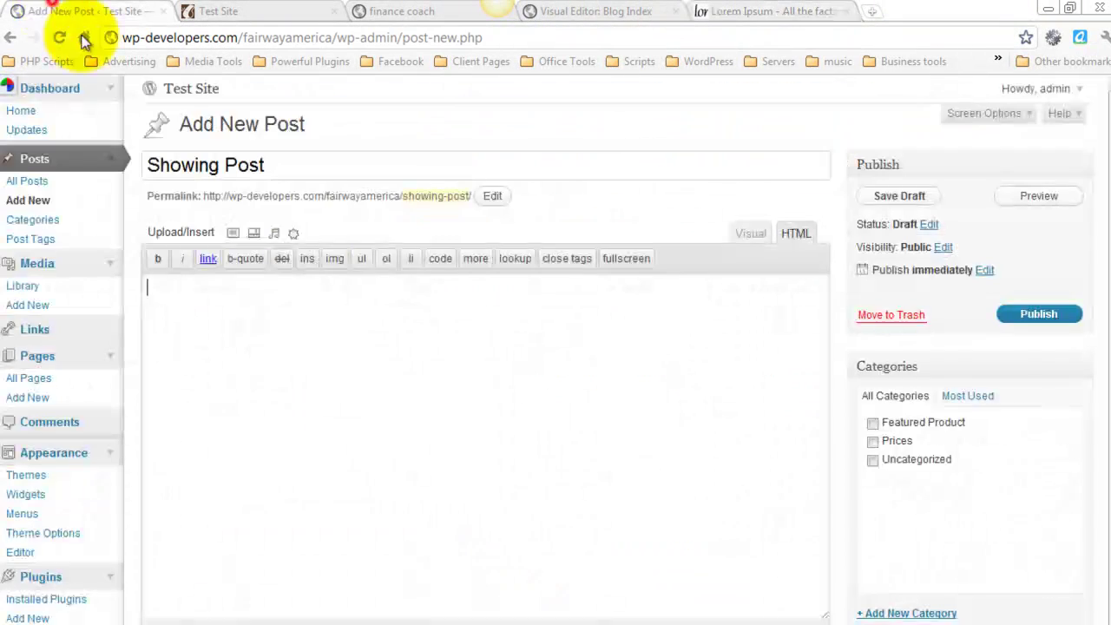
click(355, 311)
text(In semper odio. Proin neque arcu, aliquet quis dapibus ut, fringilla ac odio. Suspendisse quam purus, eleifend at varius euismod, varius ac turpis. Nullam ante nibh, euismod in venenatis id, condimentum sed arcu. Aliquam erat volutpat. Quisque id justo sed magna lacinia consectetur sed vitae lorem. Lorem ipsum dolor sit amet, consectetur adipiscing elit.)
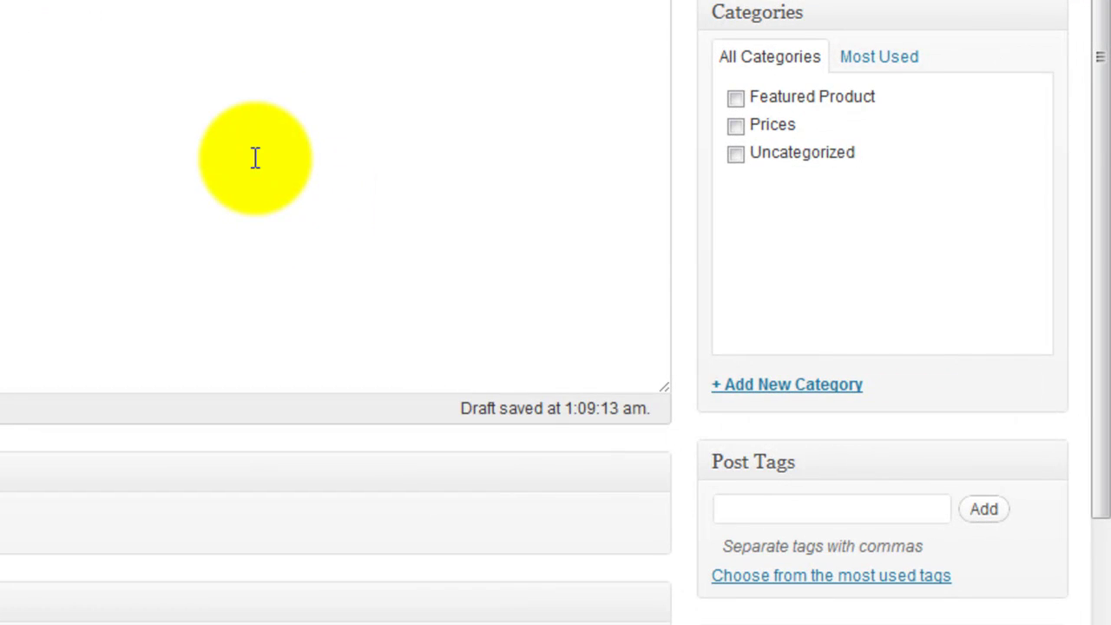
scroll(255, 158, down, 3)
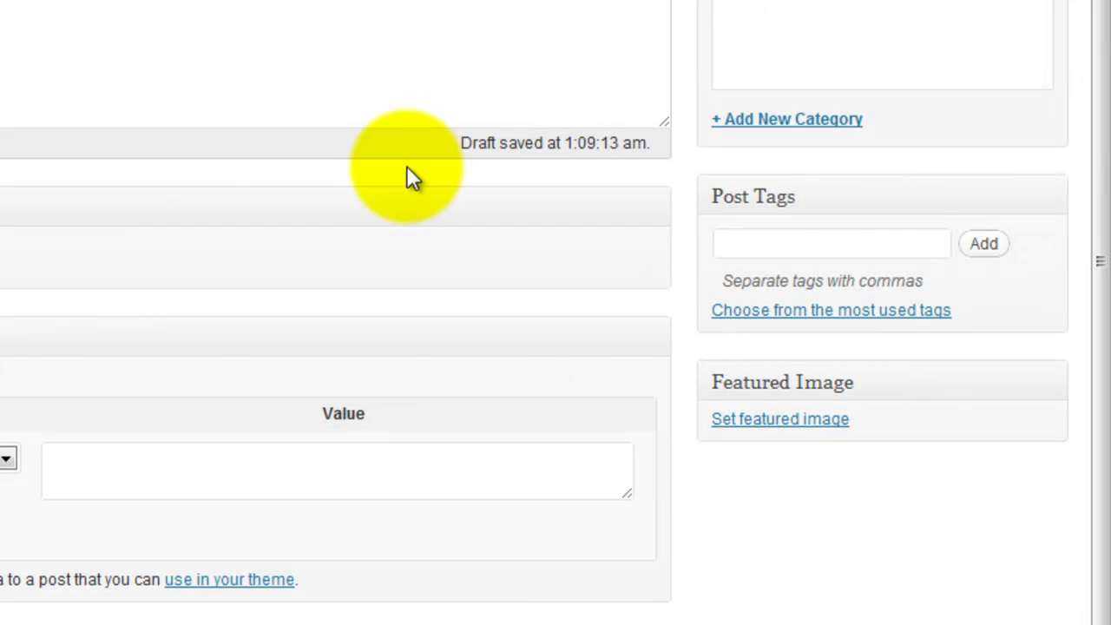
click(781, 421)
click(450, 117)
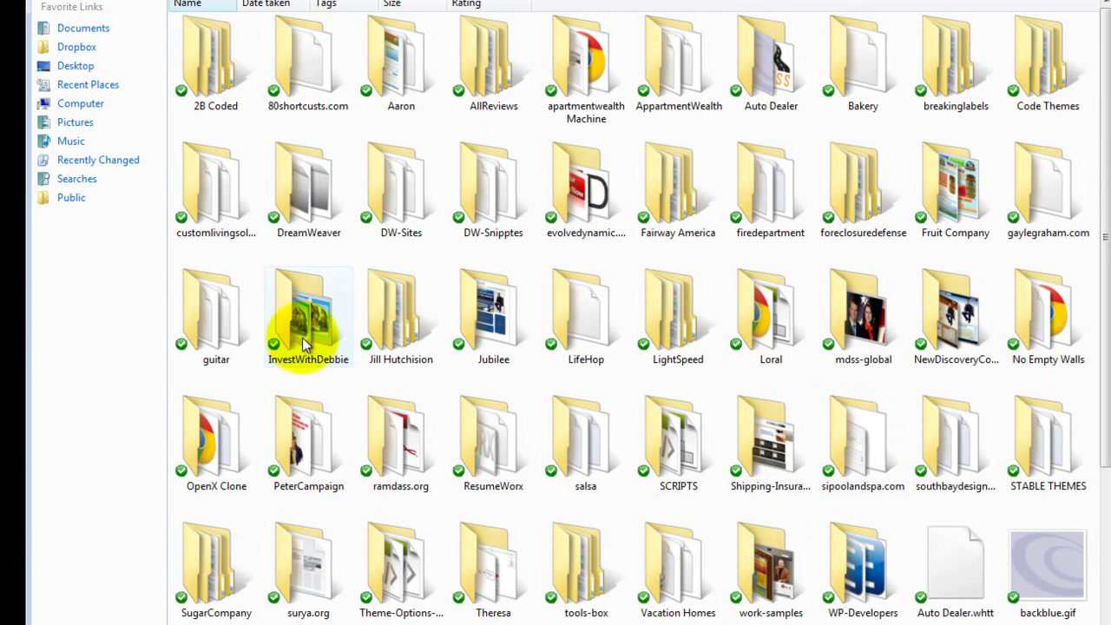
click(186, 7)
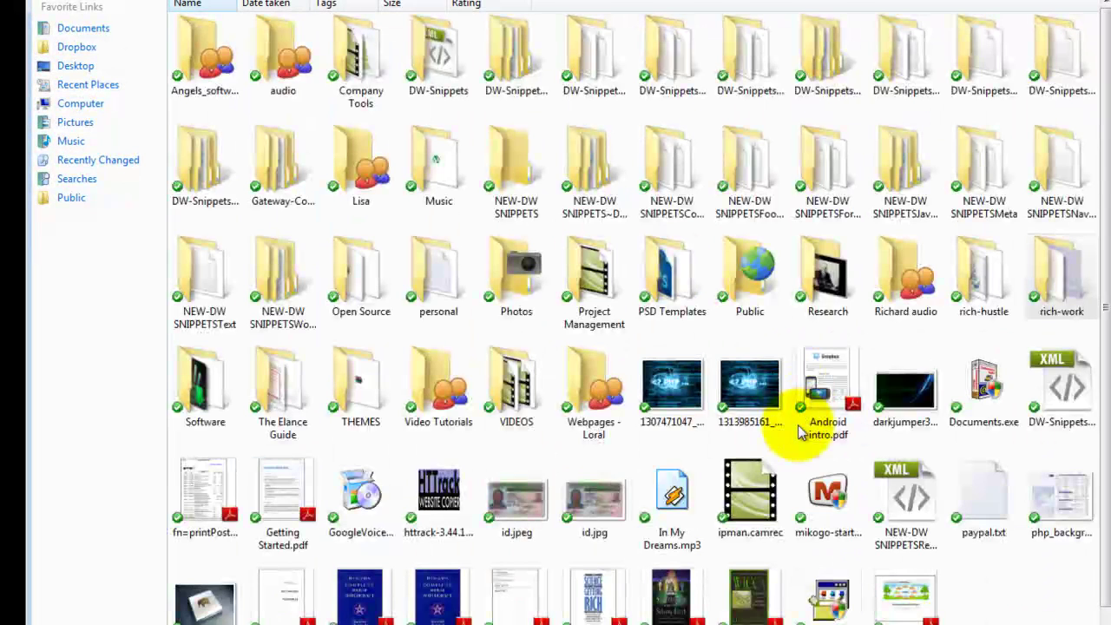
double_click(672, 389)
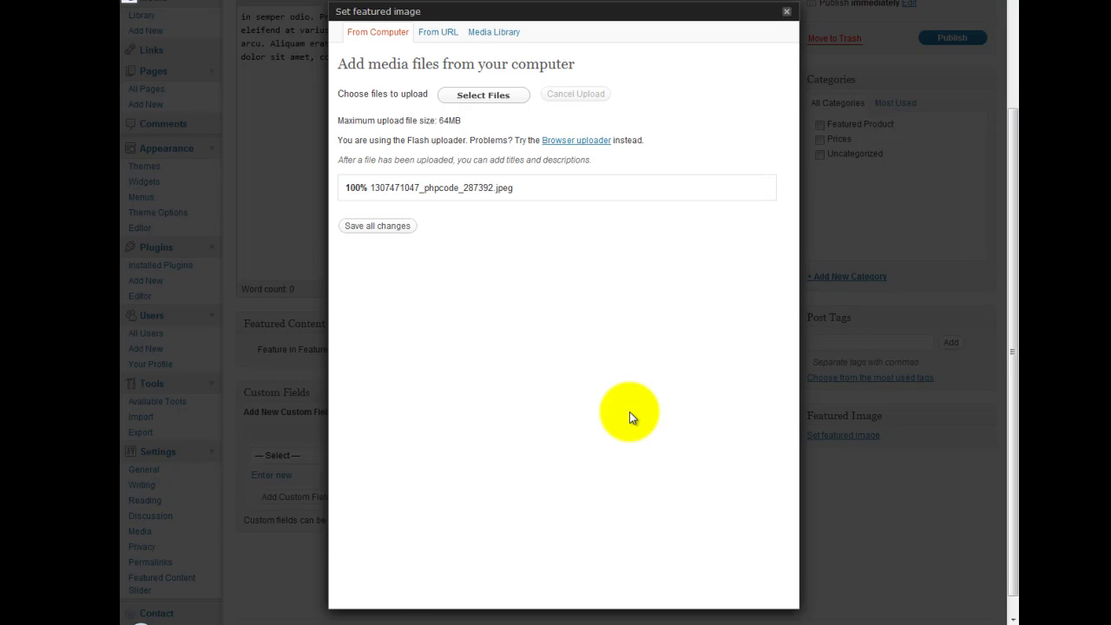
click(595, 568)
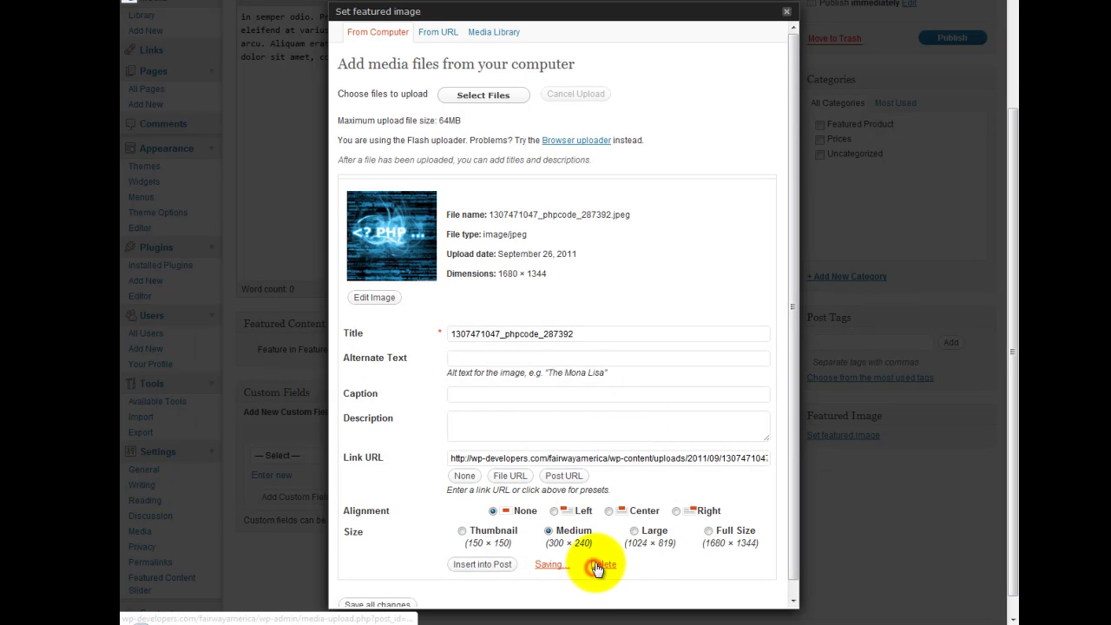
click(787, 13)
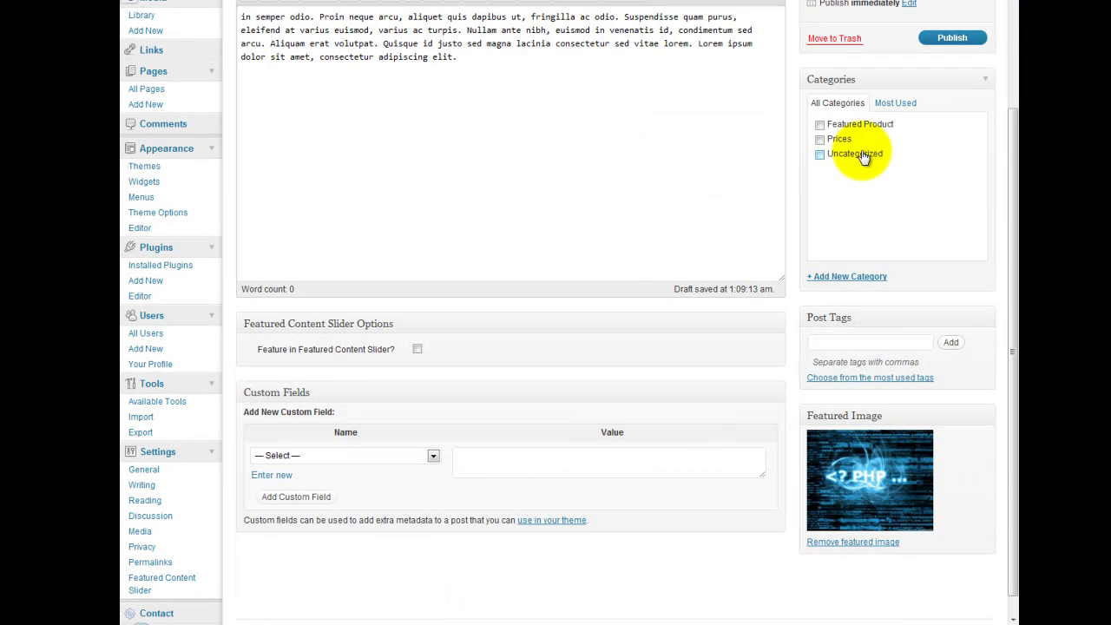
Step: Feature the "Showing Post" post in the Featured Content Slider and publish it without choosing a category
scroll(920, 122, up, 3)
scroll(946, 52, down, 3)
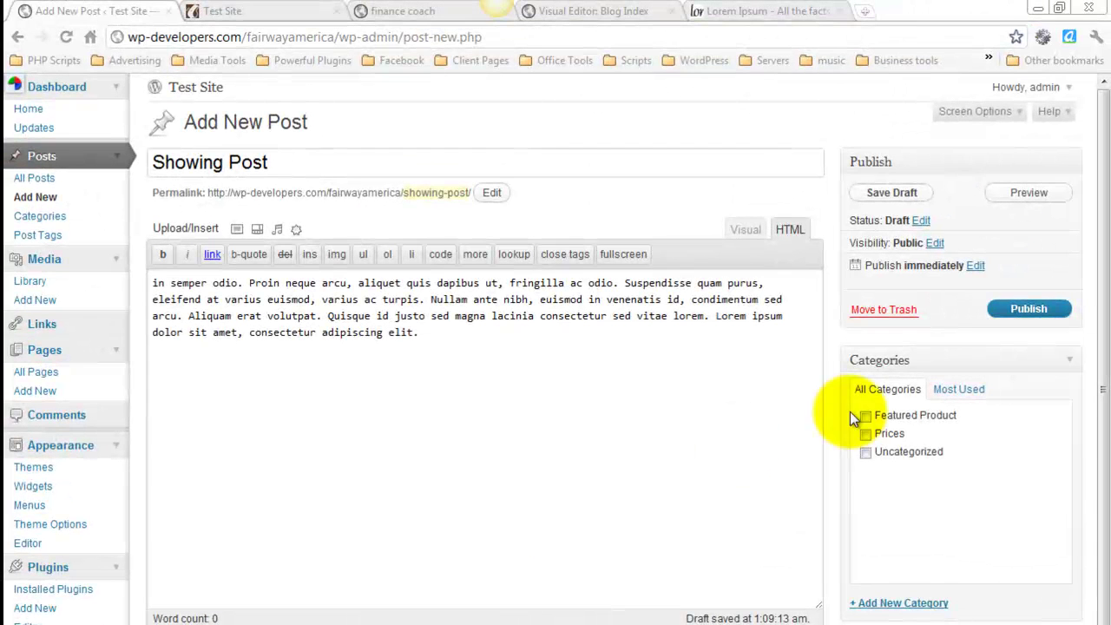
click(1029, 314)
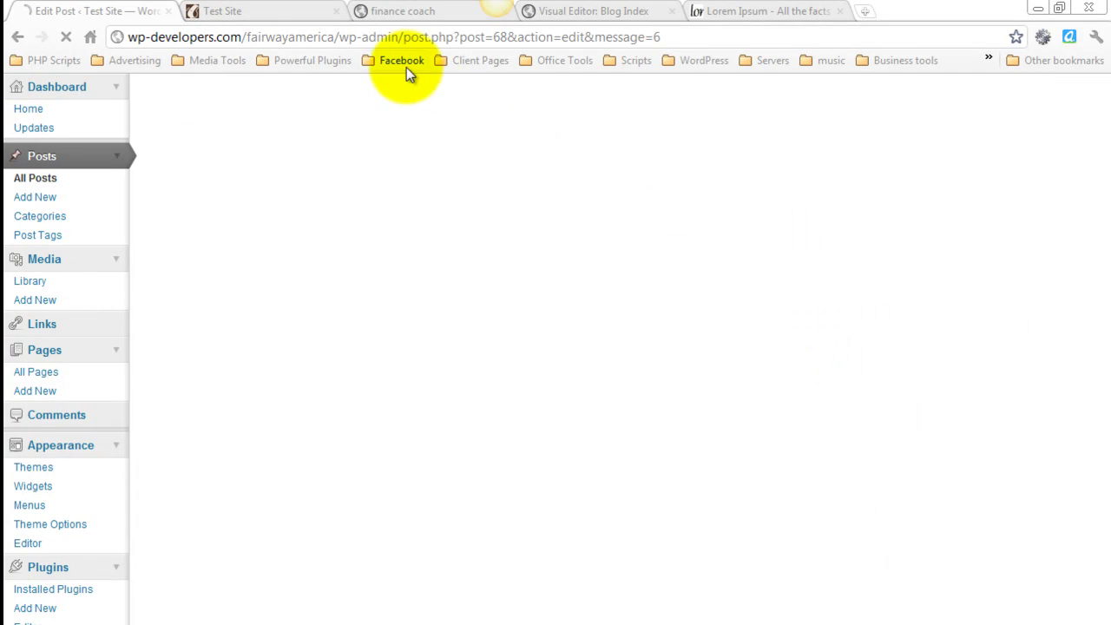
Step: Reload the live home page and browse the slider's slides in both directions to check for the "Showing Post" slide
click(243, 12)
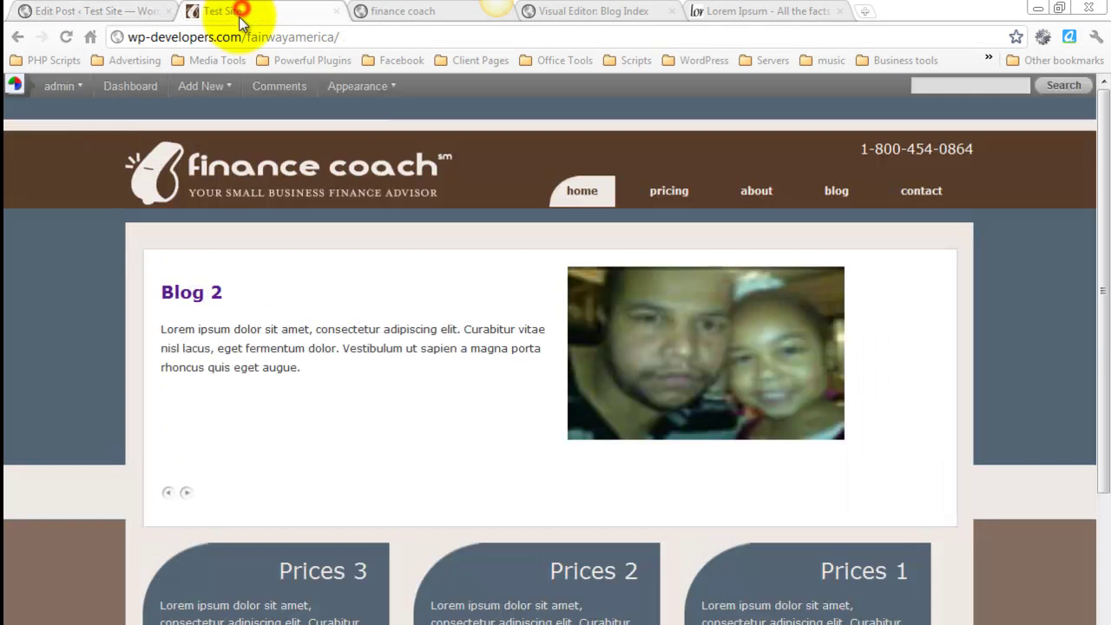
click(66, 35)
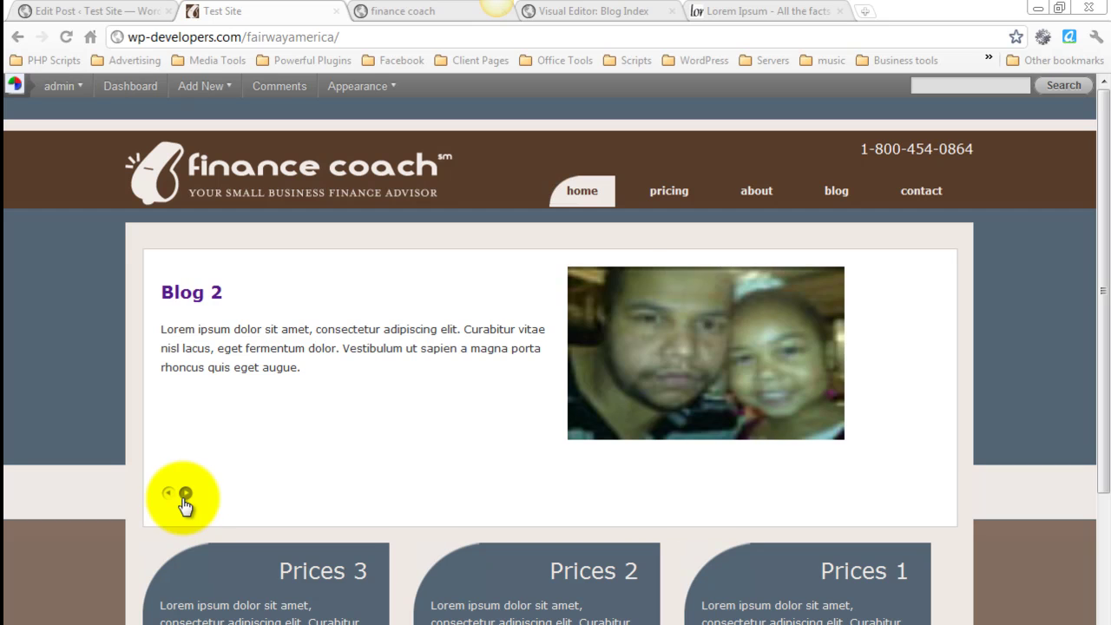
click(186, 494)
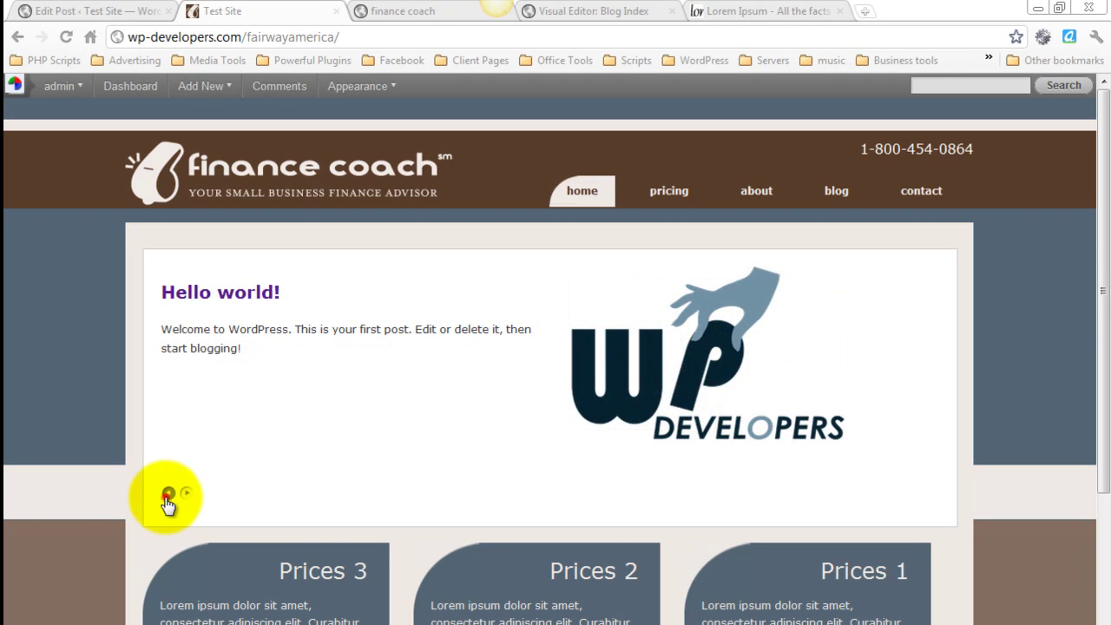
click(168, 494)
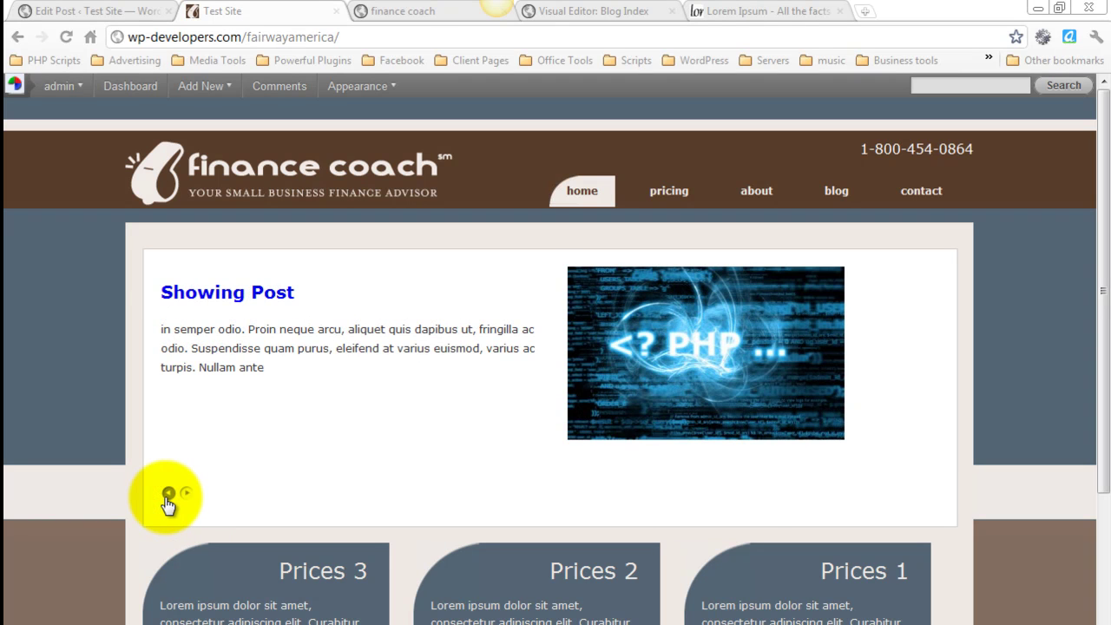
click(168, 494)
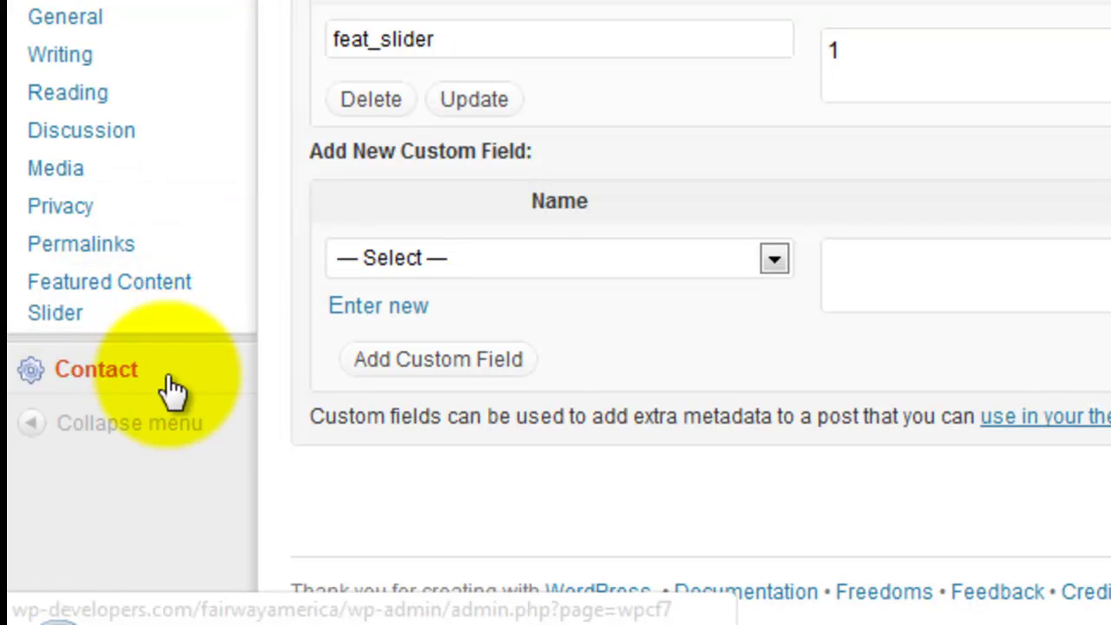
Step: Open the Featured Content Slider settings and review the available transition effects, keeping Fade selected
click(143, 305)
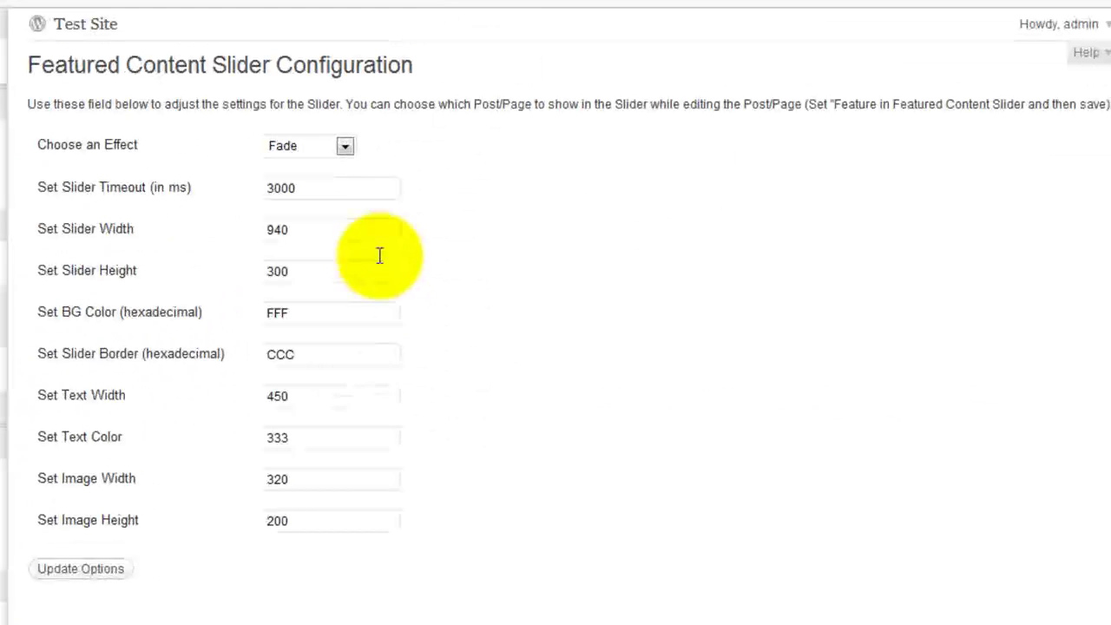
click(322, 149)
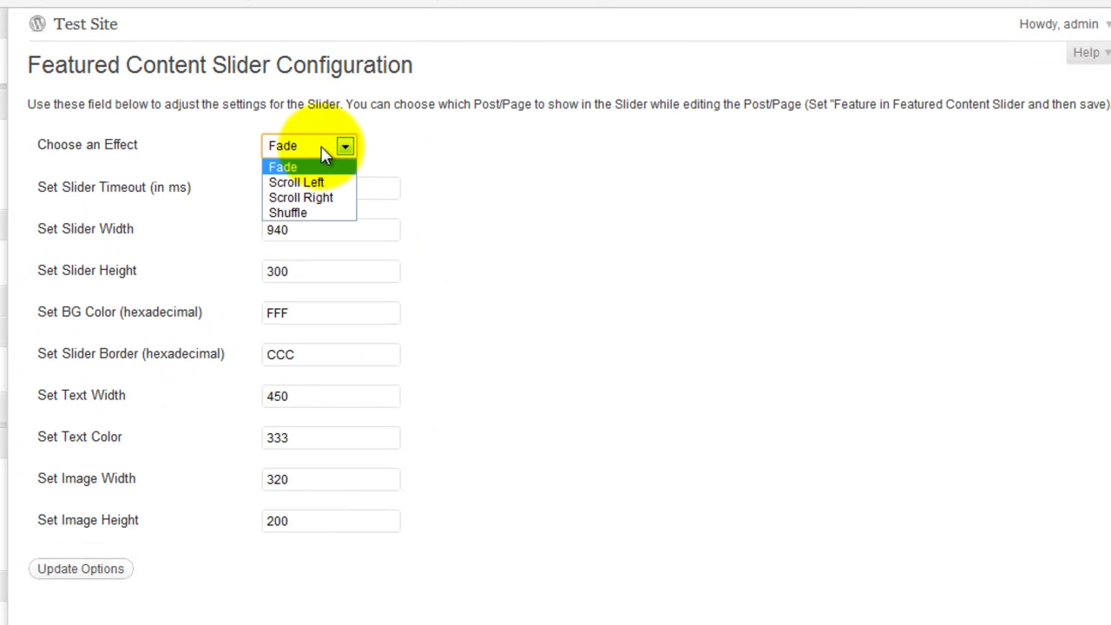
click(523, 158)
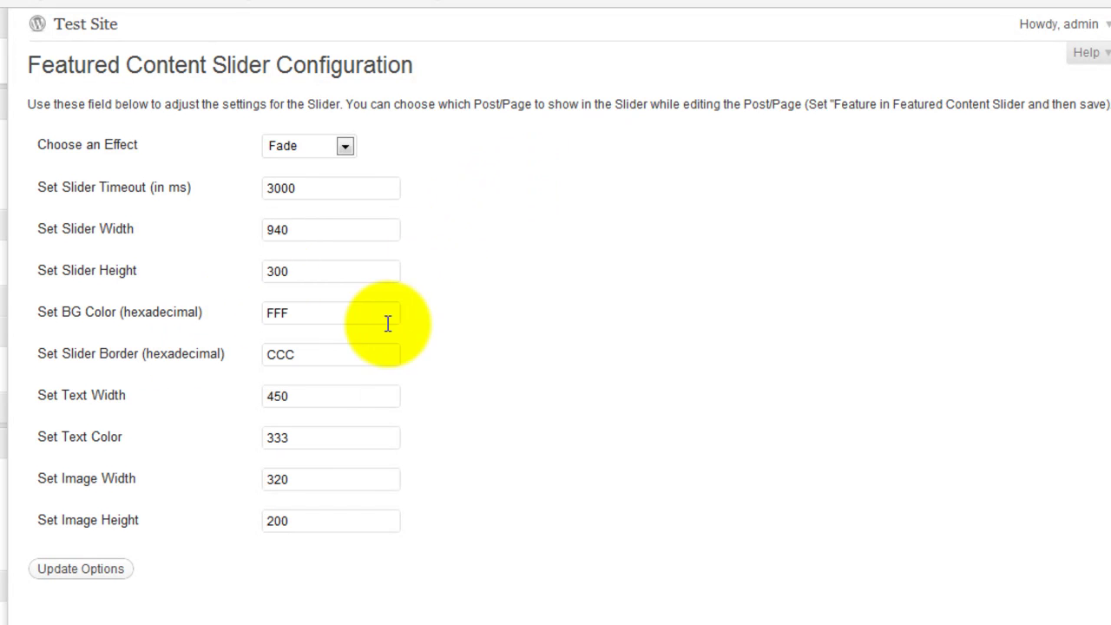